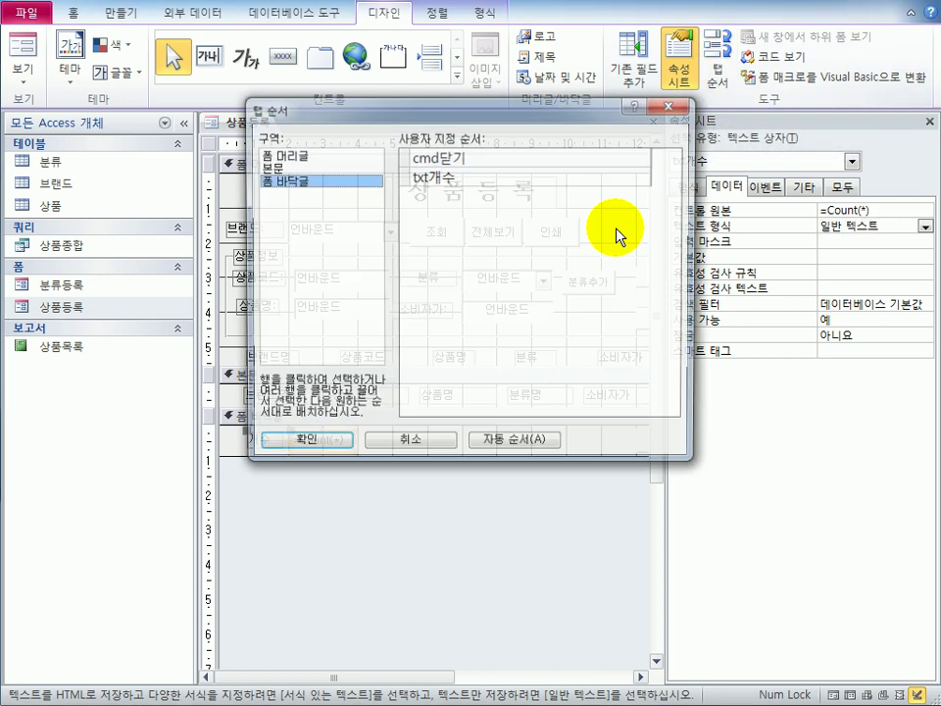
# - Set the detail section's (본문) tab order to 브랜드명, 상품코드, 상품명, 분류명, 소비자가 and apply it
pyautogui.click(276, 168)
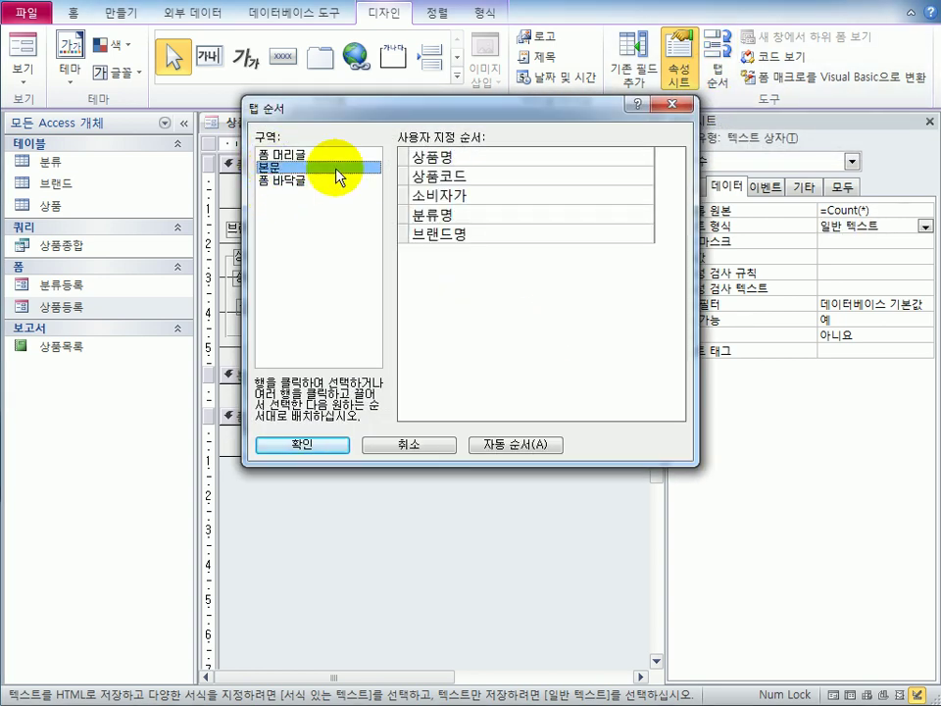
pyautogui.click(405, 237)
pyautogui.moveTo(405, 241); pyautogui.dragTo(404, 167)
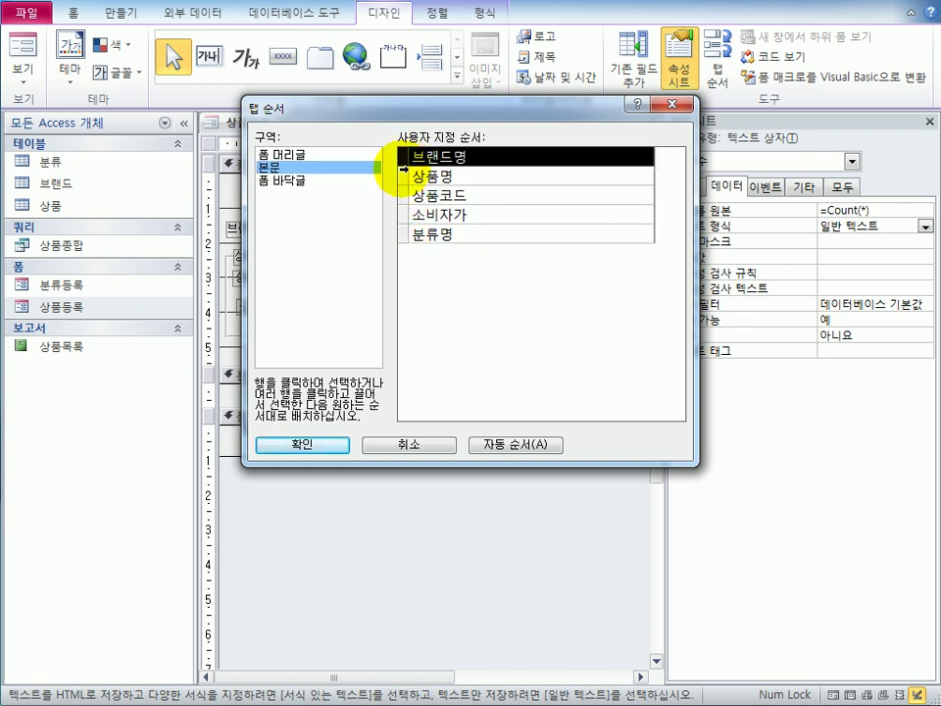
pyautogui.click(403, 193)
pyautogui.moveTo(406, 184); pyautogui.dragTo(398, 174)
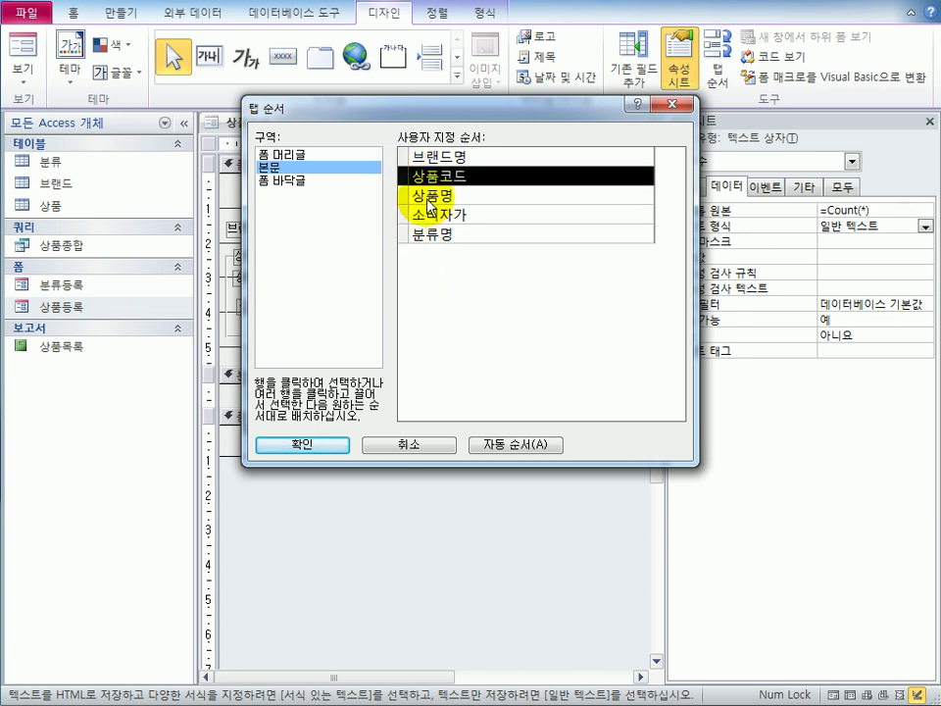
pyautogui.moveTo(402, 235); pyautogui.dragTo(403, 221)
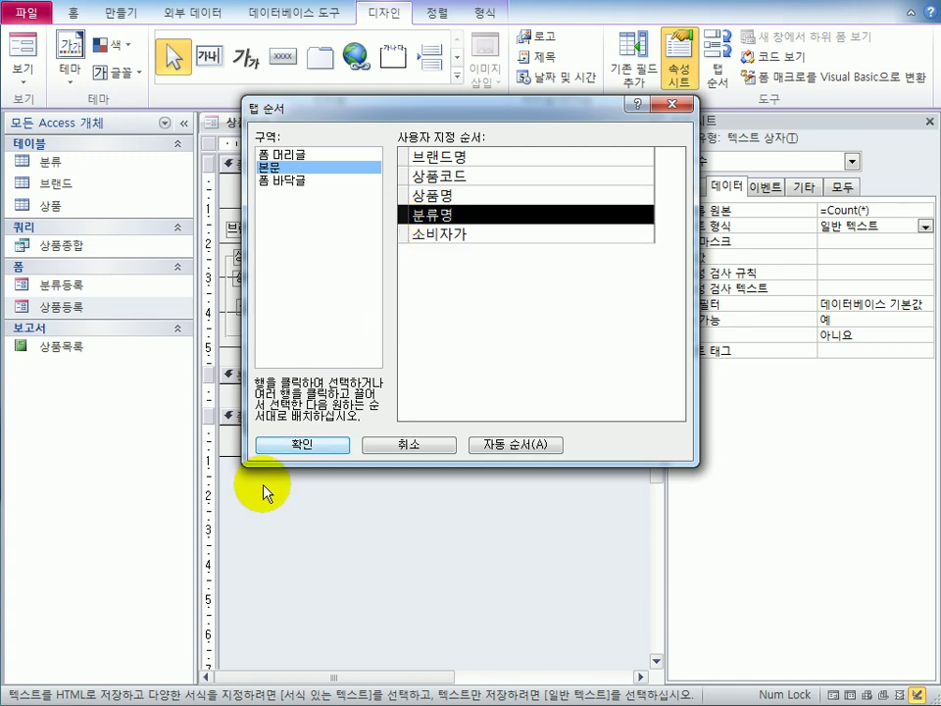
pyautogui.click(297, 444)
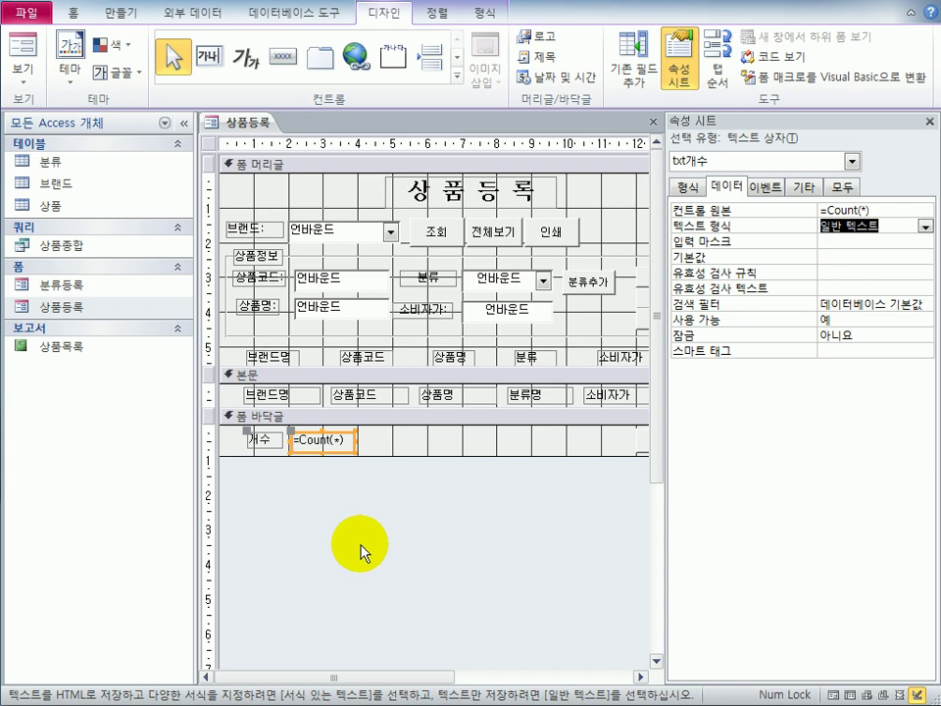
# - Display the 상품등록 form in form view, close it and save its design changes
pyautogui.click(27, 47)
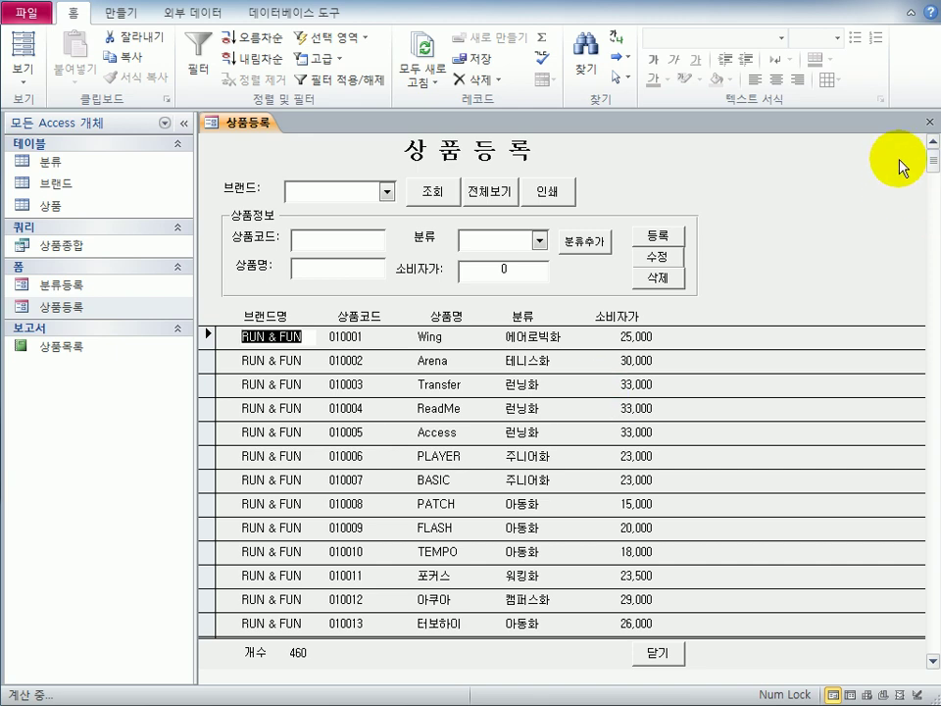
pyautogui.click(929, 132)
pyautogui.moveTo(300, 330); pyautogui.dragTo(599, 231)
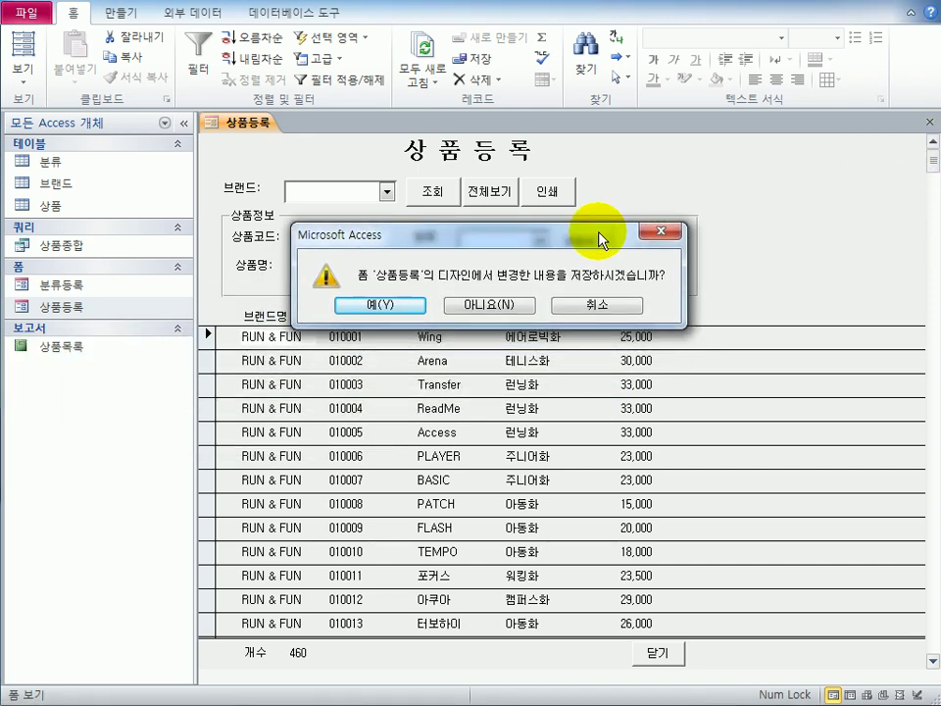
pyautogui.click(360, 308)
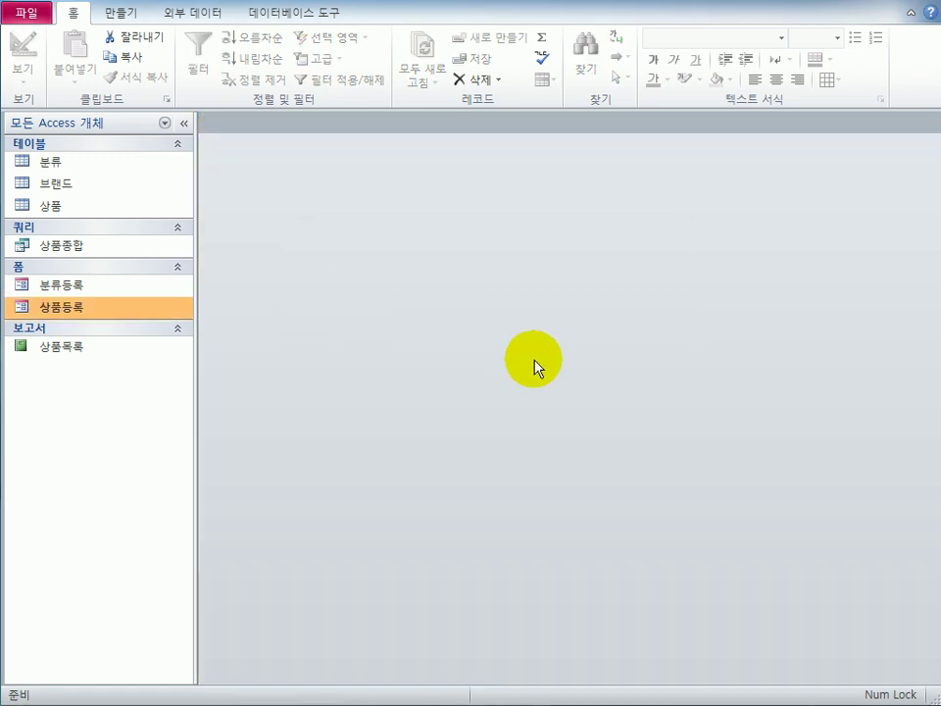
# - Reopen the 상품등록 form in design view and hide the property sheet
pyautogui.rightClick(158, 309)
pyautogui.click(243, 363)
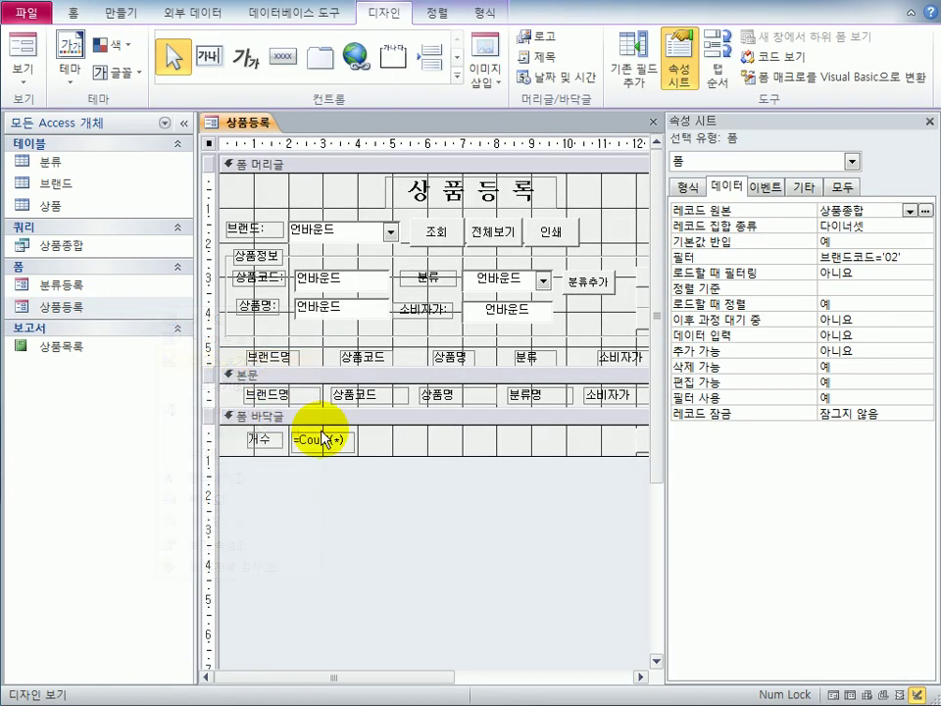
pyautogui.click(930, 122)
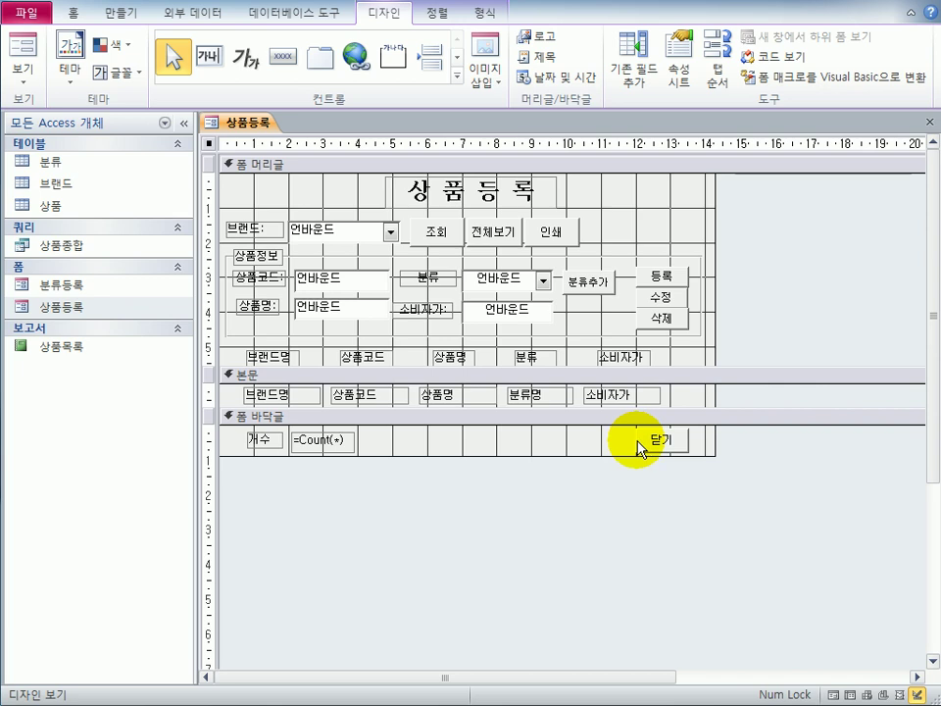
# - Assign an event procedure to the On Click event of the 삭제 button (cmd삭제) and open its code
pyautogui.click(663, 328)
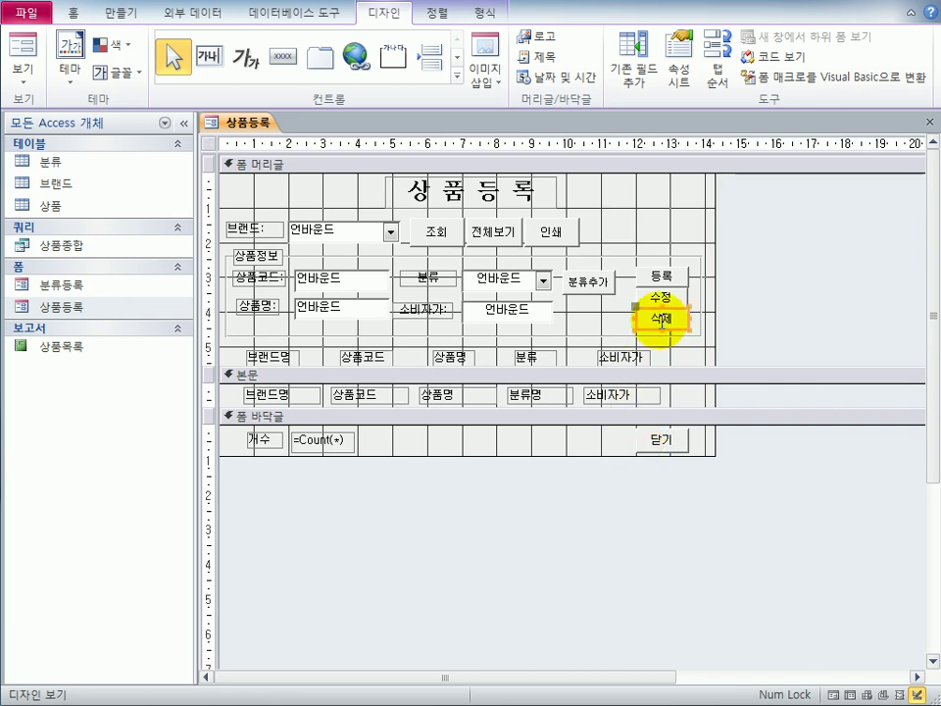
pyautogui.click(674, 88)
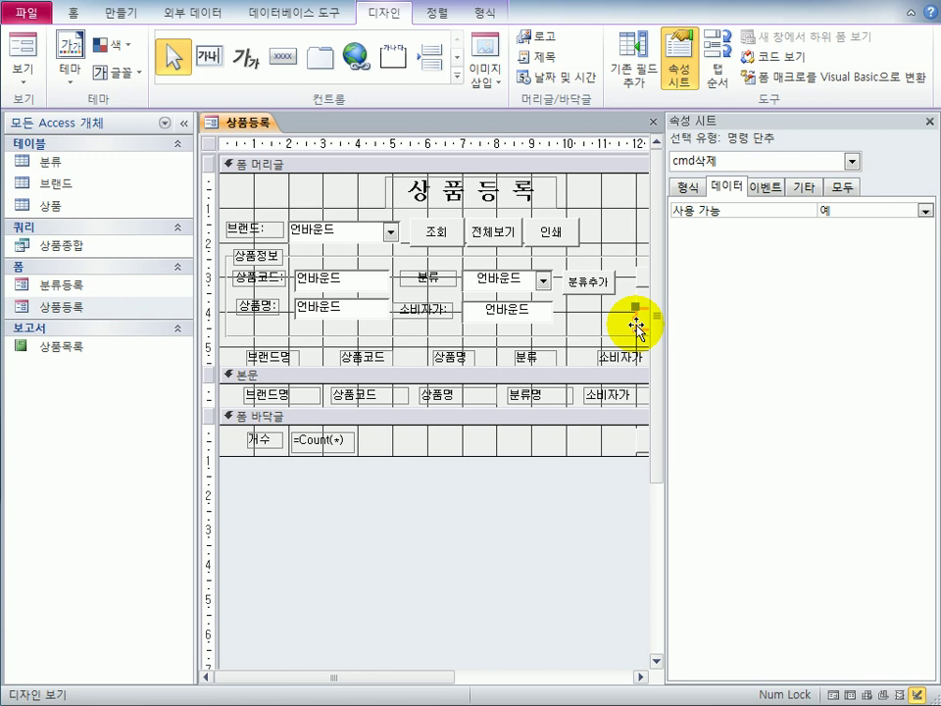
pyautogui.click(775, 188)
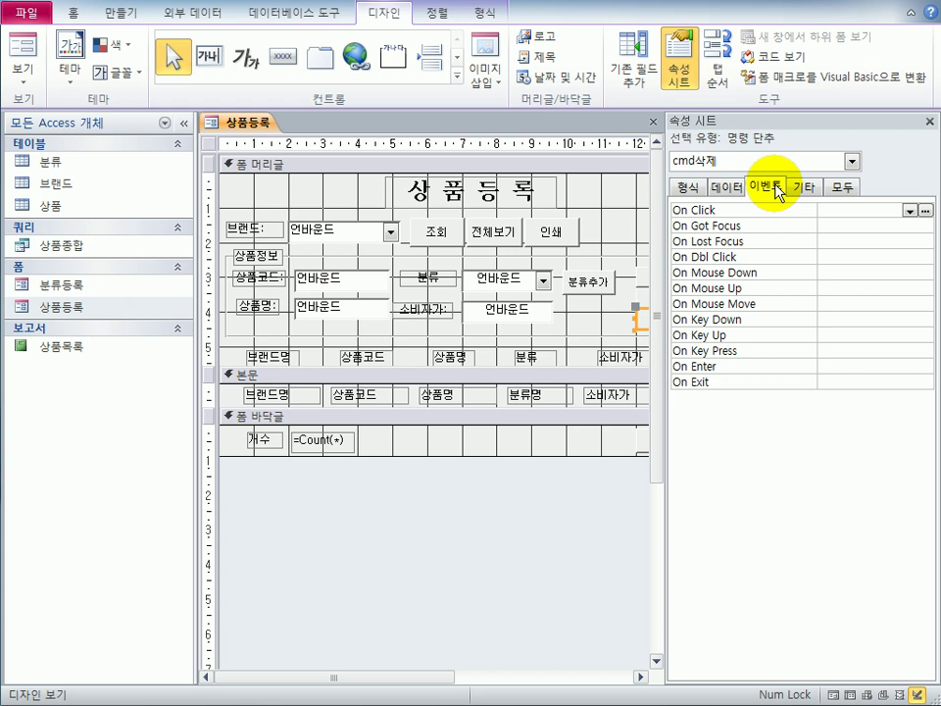
pyautogui.click(827, 210)
pyautogui.click(911, 210)
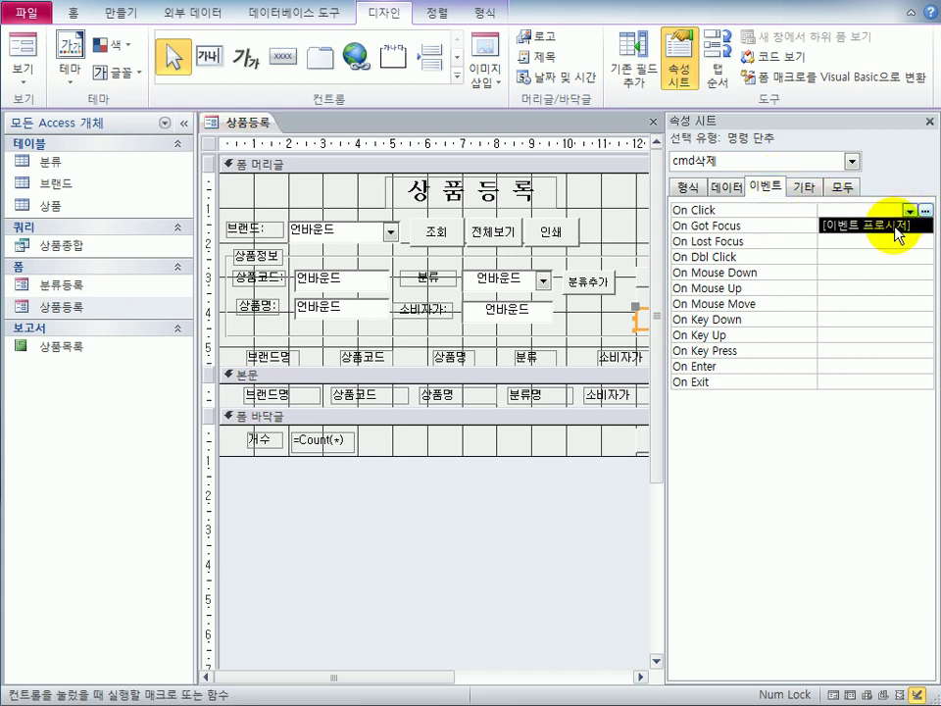
pyautogui.click(894, 229)
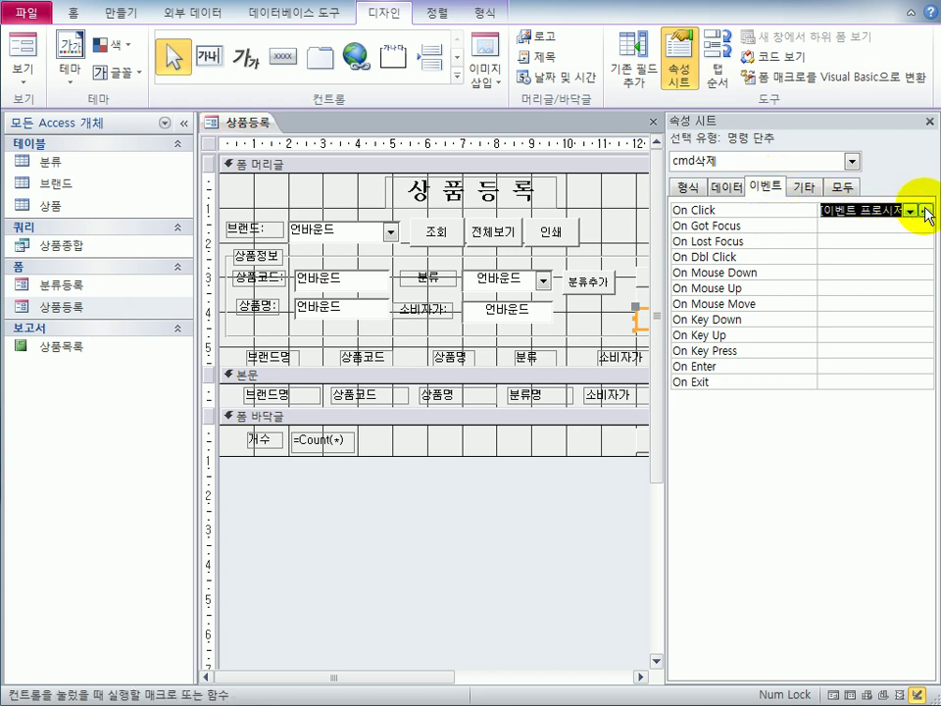
pyautogui.click(925, 210)
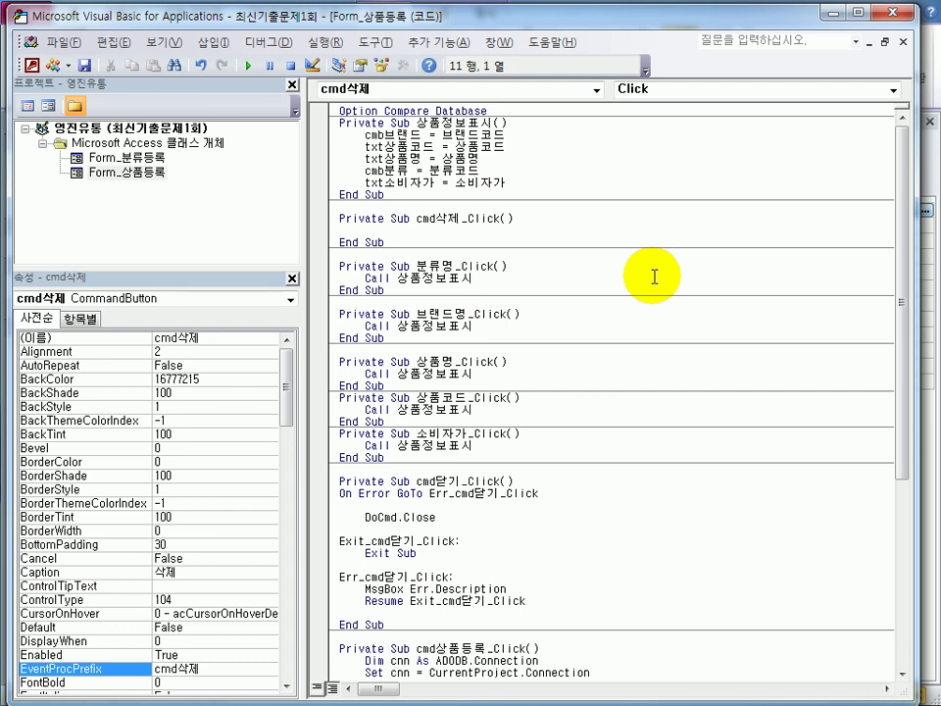
# - Begin the cmd삭제_Click procedure with an indented DoCmd.RunSQL call
pyautogui.press('Tab')
pyautogui.write('docmd.')
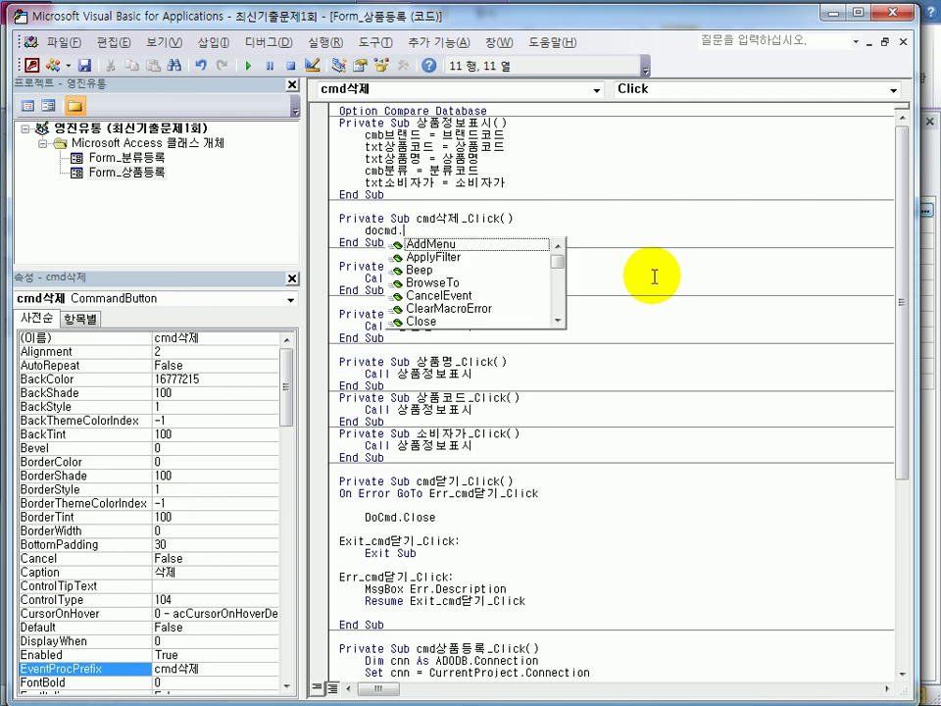
pyautogui.write('run')
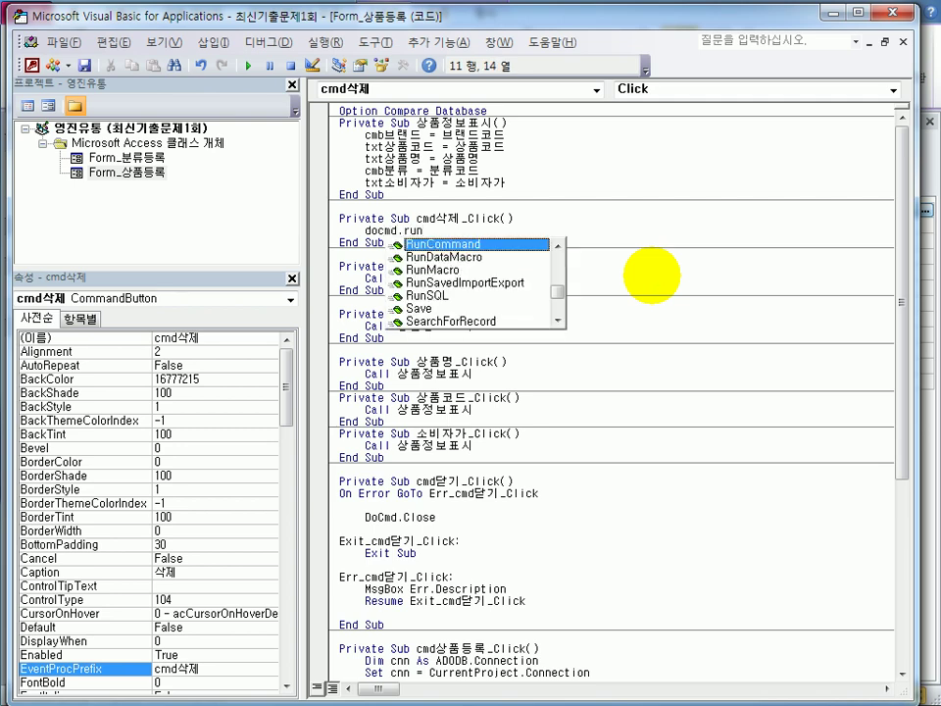
pyautogui.write('sq')
pyautogui.press('Tab')
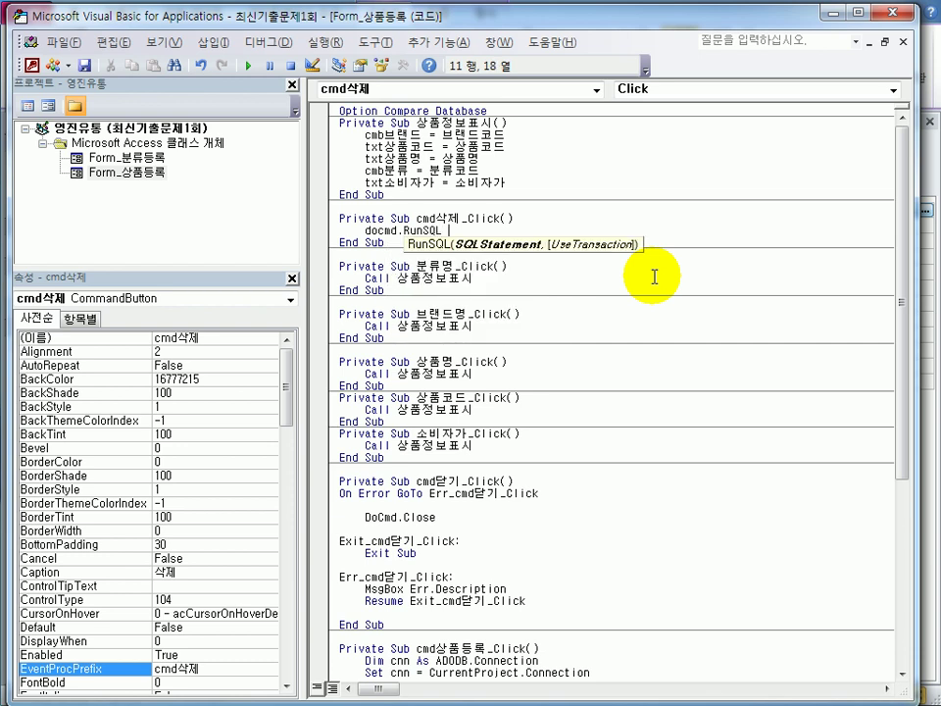
# - Start the RunSQL string with "delete 상품코드 from 상품
pyautogui.write('"de')
pyautogui.write('le')
pyautogui.write('te')
pyautogui.write('tkd')
pyautogui.press('BackSpace')
pyautogui.press('BackSpace')
pyautogui.press('BackSpace')
pyautogui.write('상ㅍ')
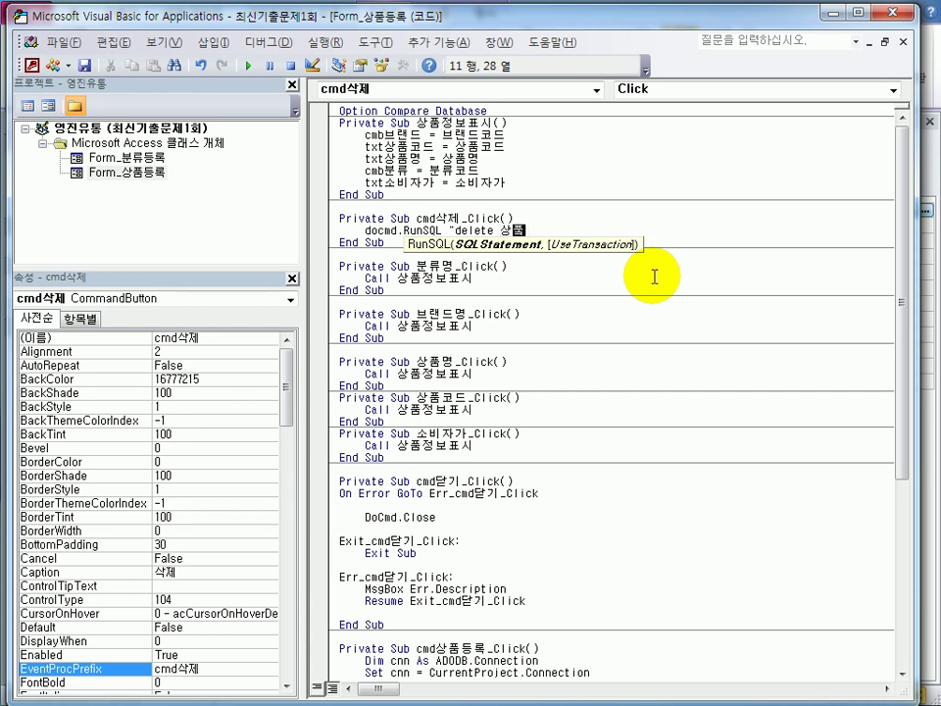
pyautogui.write('품코드 from ')
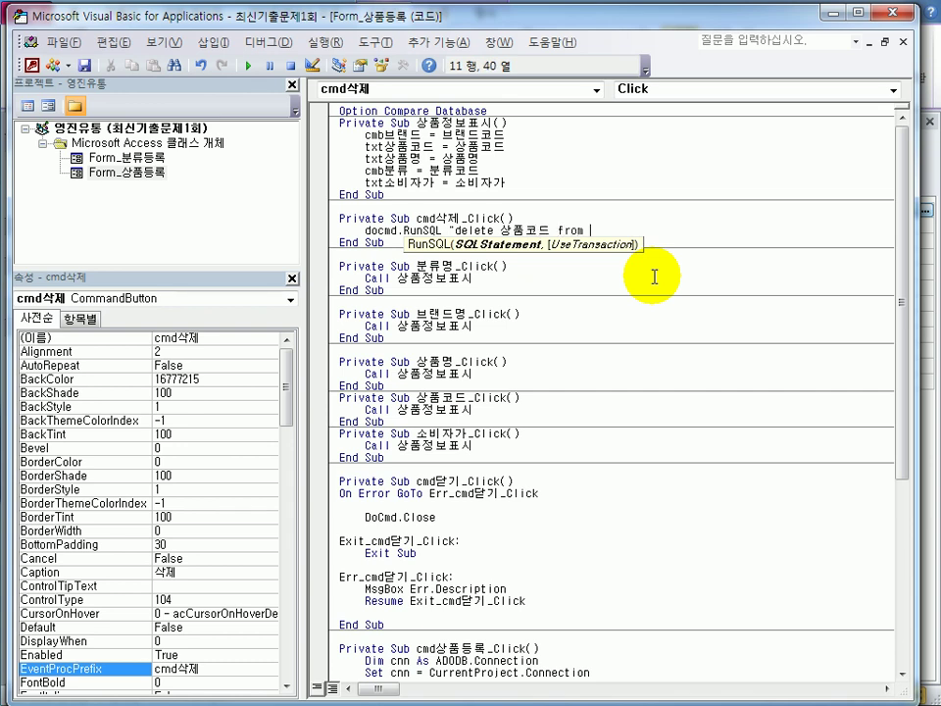
pyautogui.write('상품')
# - Add the condition where 상품코드 = txt상품코드 to the delete statement and close the string
pyautogui.write('whr')
pyautogui.press('BackSpace')
pyautogui.write('ere')
pyautogui.write('tk')
pyautogui.press('BackSpace')
pyautogui.press('BackSpace')
pyautogui.press('Hangul')
pyautogui.write('상')
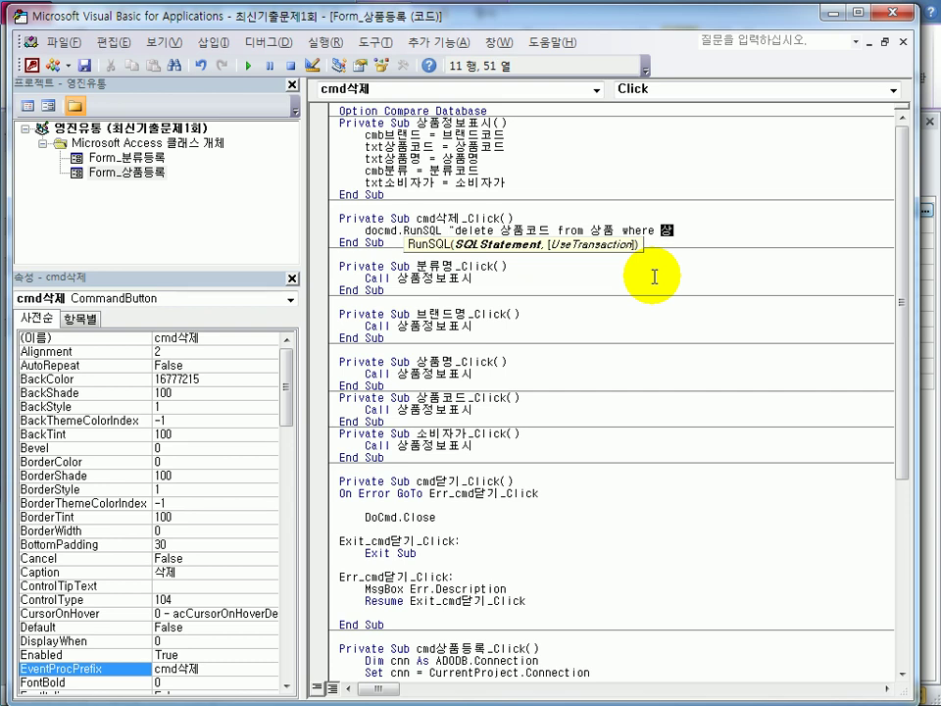
pyautogui.write('품ㅋ')
pyautogui.write('코드 = ')
pyautogui.write('ㅅ')
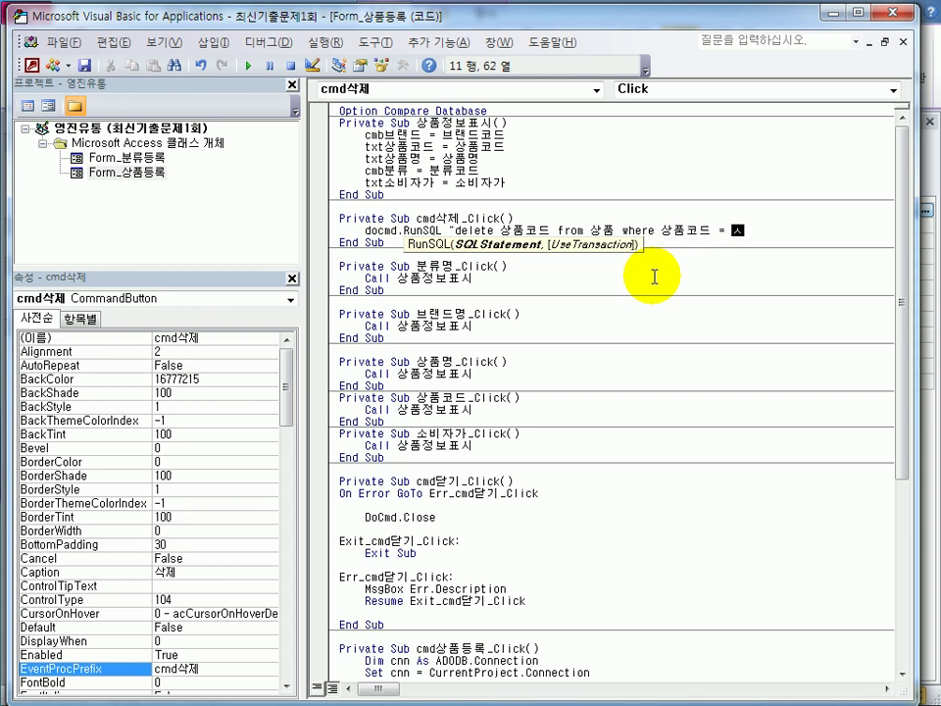
pyautogui.press('BackSpace')
pyautogui.press('Hangul')
pyautogui.write('txt')
pyautogui.press('Hangul')
pyautogui.write('상품코드"')
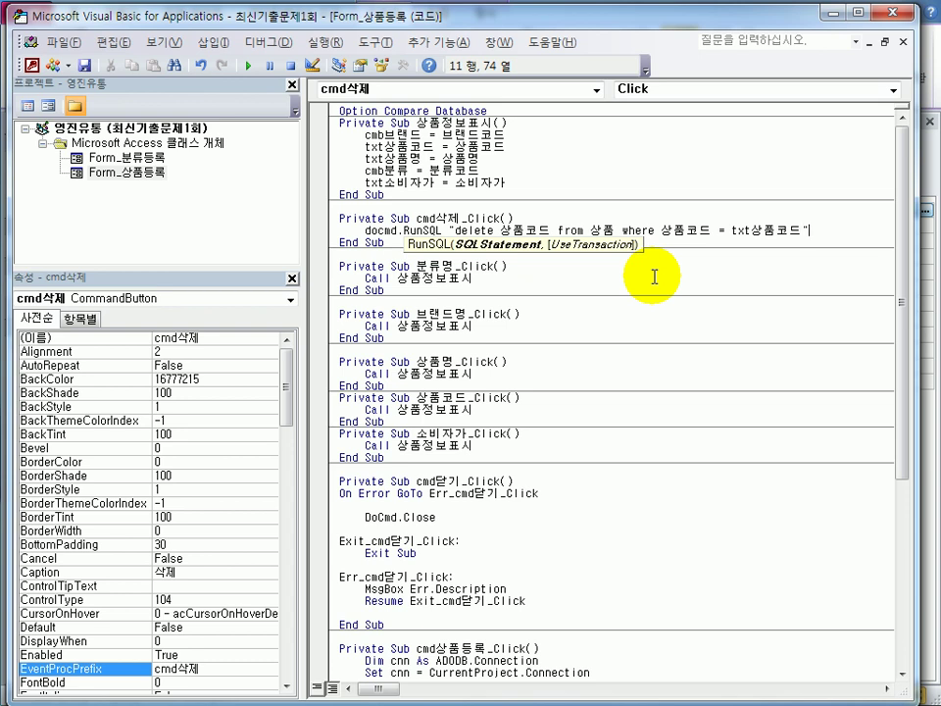
# - Enclose txt상품코드 in single quotes within the SQL string
pyautogui.press('Left')
pyautogui.press('Left')
pyautogui.press('Left')
pyautogui.press('Left')
pyautogui.press('Left')
pyautogui.press('Left')
pyautogui.press('Left')
pyautogui.press('Left')
pyautogui.press('Left')
pyautogui.press('Left')
pyautogui.press('Left')
pyautogui.press('Left')
pyautogui.press('Left')
pyautogui.press('Left')
pyautogui.press('Left')
pyautogui.press('Right')
pyautogui.press('Right')
pyautogui.press('Right')
pyautogui.press('Right')
pyautogui.press('Right')
pyautogui.press('Right')
pyautogui.press('Right')
pyautogui.write("'")
pyautogui.press('Right')
pyautogui.press('Right')
pyautogui.press('Right')
pyautogui.press('Right')
pyautogui.press('Right')
pyautogui.press('Right')
pyautogui.press('Right')
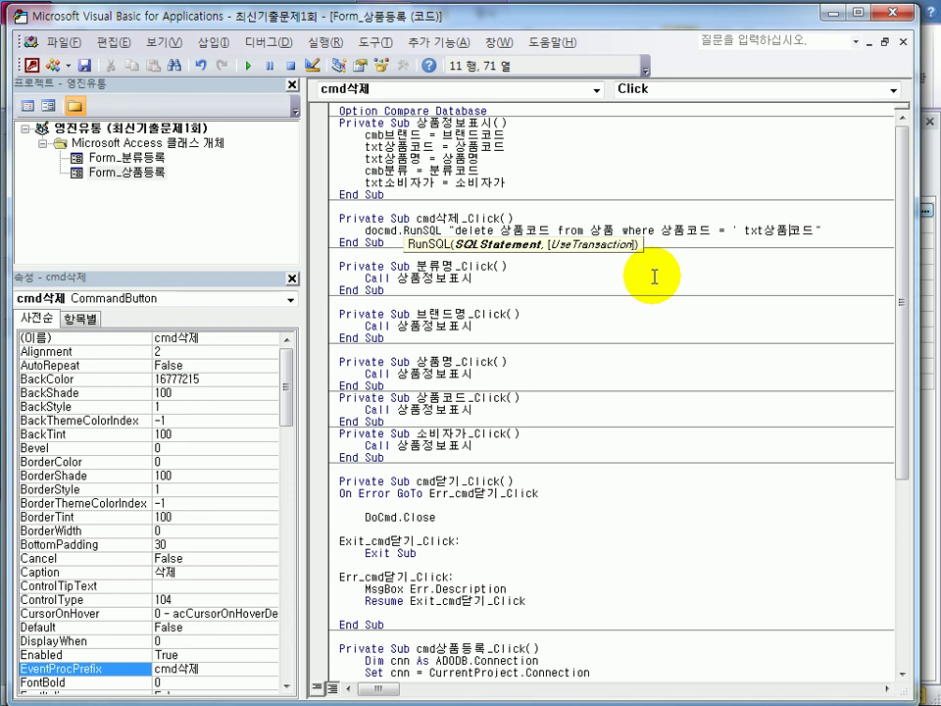
pyautogui.write('\'"')
# - Split the SQL string around txt상품코드 with double quotes and & so it ends in = '" & txt상품코드 & "'"
pyautogui.press('Left')
pyautogui.press('Left')
pyautogui.press('Left')
pyautogui.press('Left')
pyautogui.press('Left')
pyautogui.press('Left')
pyautogui.press('Left')
pyautogui.press('Left')
pyautogui.press('Left')
pyautogui.moveTo(449, 231); pyautogui.dragTo(667, 226)
pyautogui.click(668, 226)
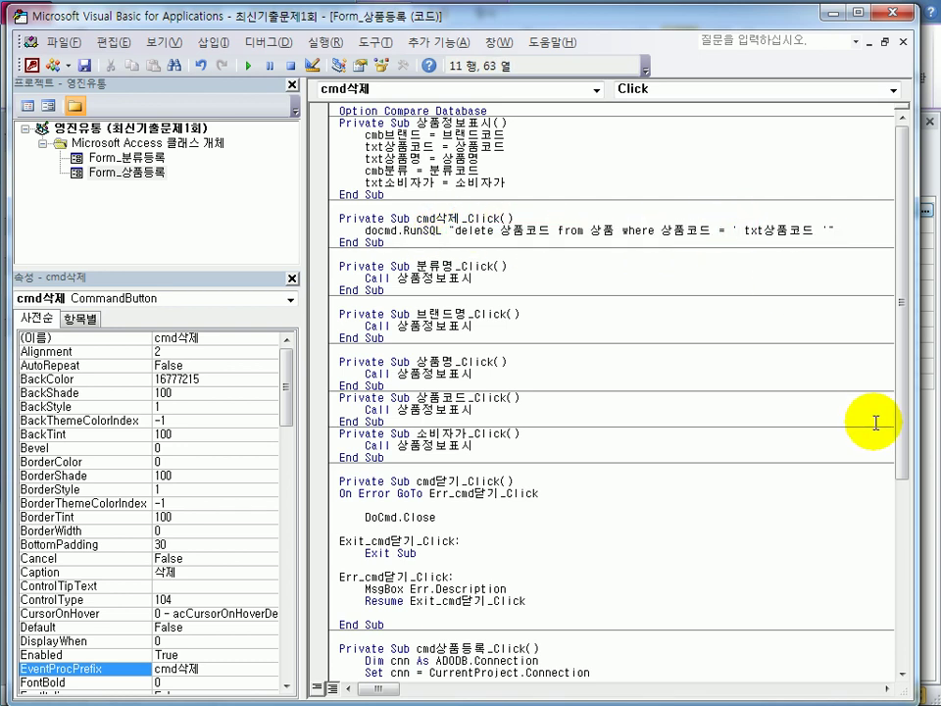
pyautogui.write('"')
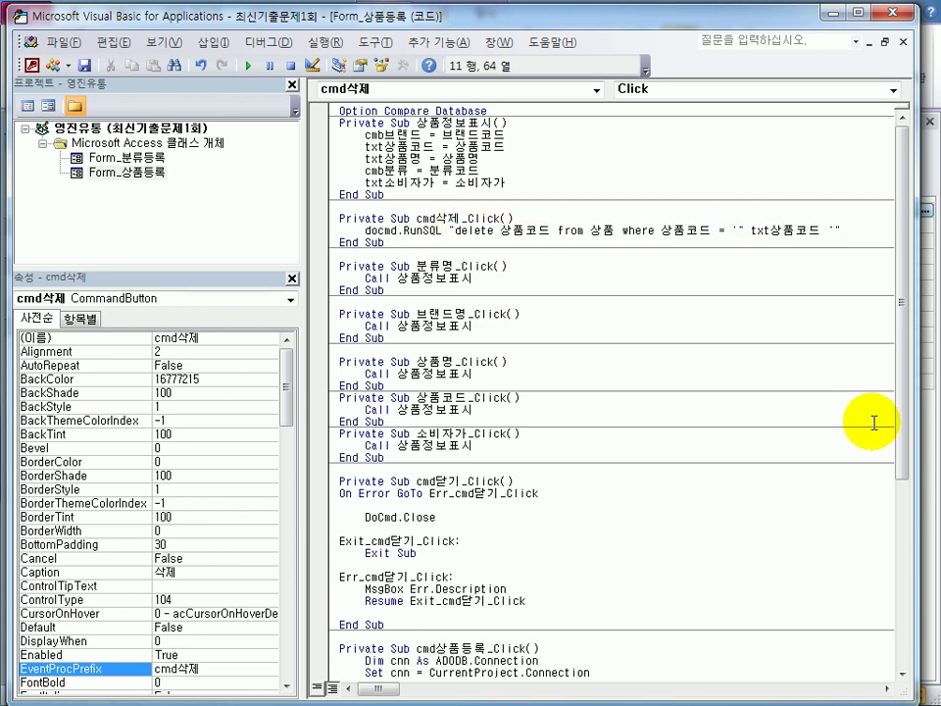
pyautogui.write(' &')
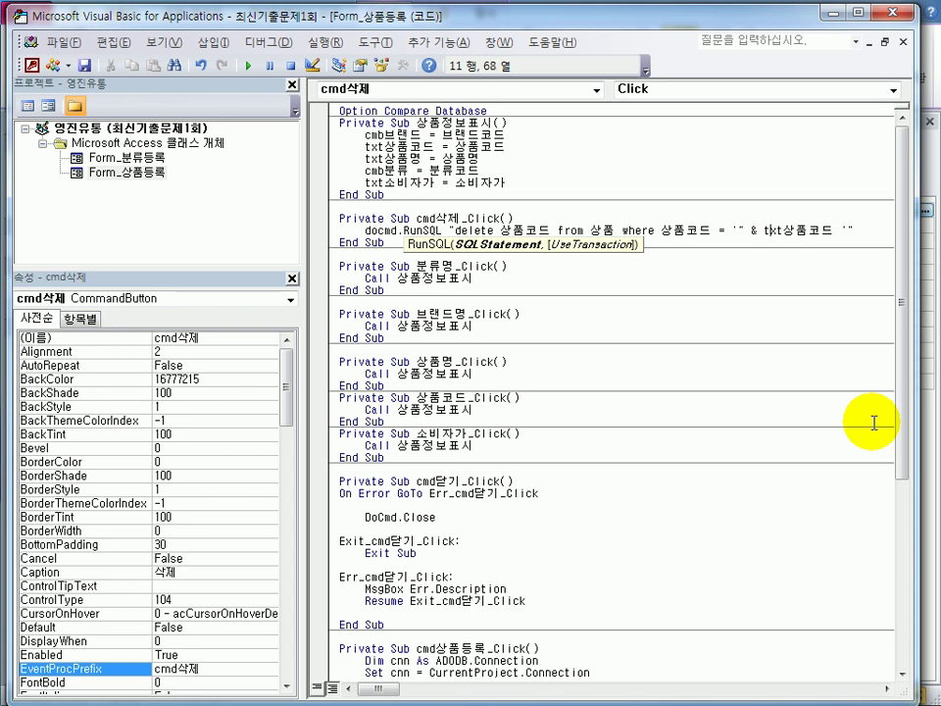
pyautogui.press('Right')
pyautogui.press('Right')
pyautogui.press('Right')
pyautogui.press('Right')
pyautogui.press('Right')
pyautogui.press('Right')
pyautogui.press('Right')
pyautogui.press('Right')
pyautogui.write('& "')
pyautogui.press('Down')
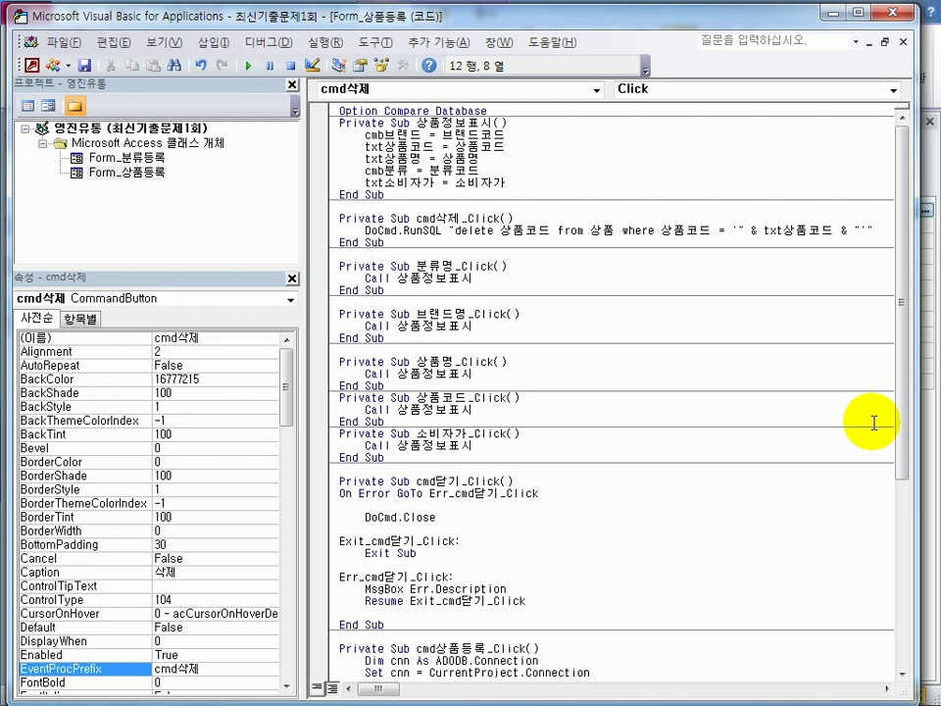
# - Add a Me.Requery line below the RunSQL statement in cmd삭제_Click and close the code editor
pyautogui.press('End')
pyautogui.press('Return')
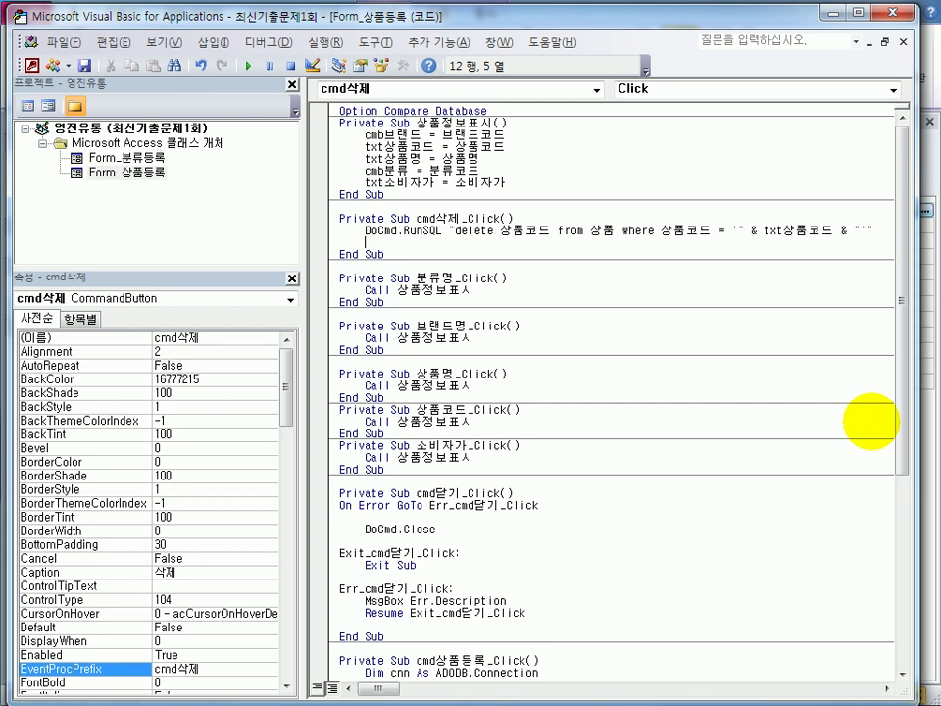
pyautogui.write('me.r')
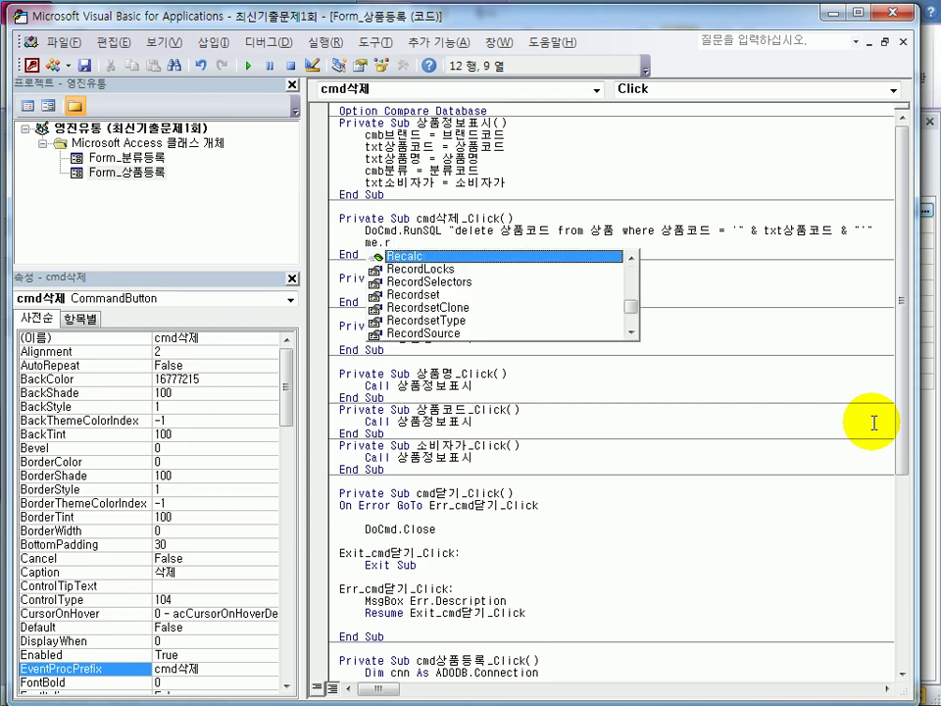
pyautogui.write('equery')
pyautogui.press('Escape')
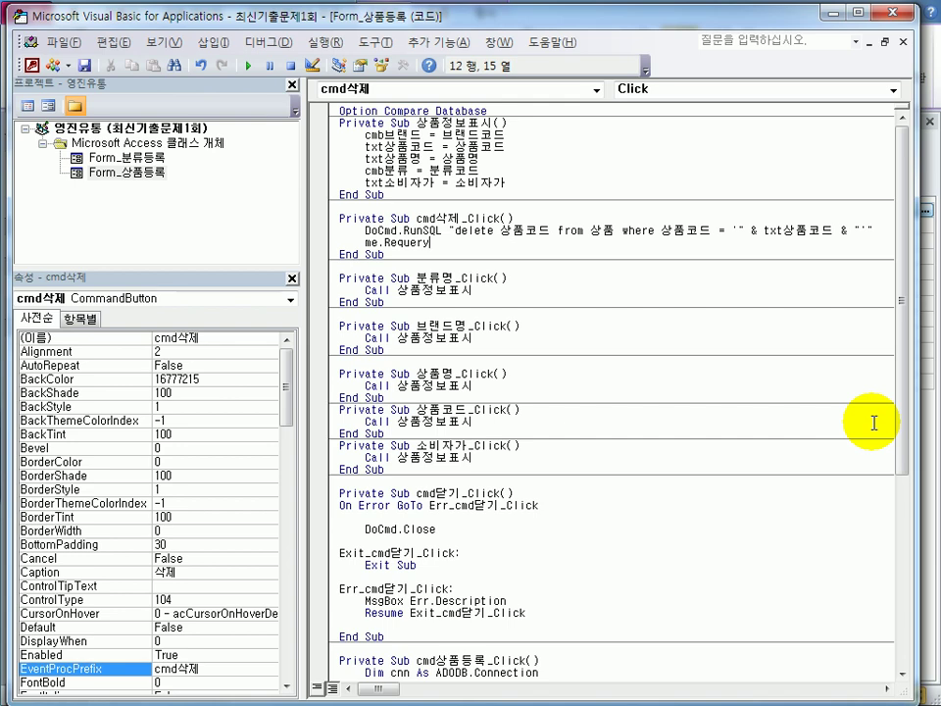
pyautogui.click(887, 13)
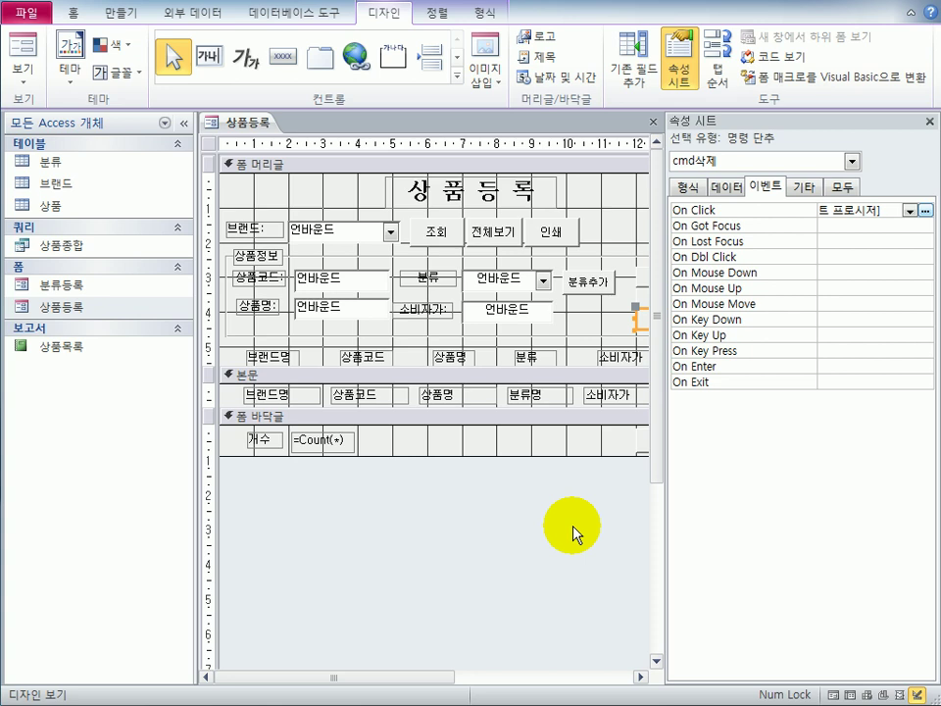
# - Select the cmd분류추가 button on the 상품등록 form to work on its event properties
pyautogui.click(851, 161)
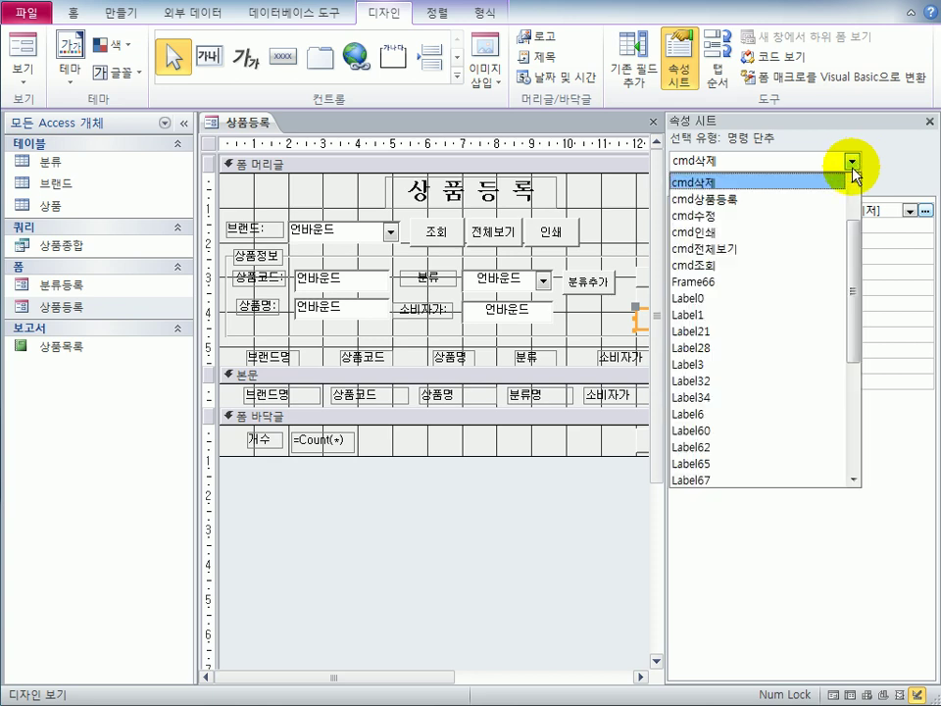
pyautogui.scroll(2, 855, 250)
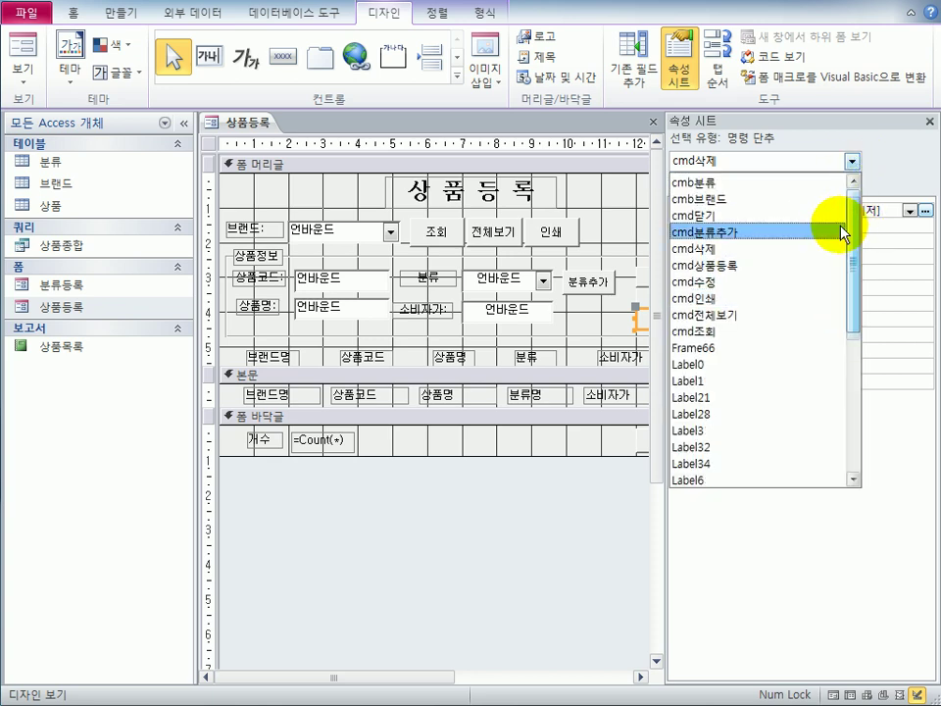
pyautogui.click(800, 231)
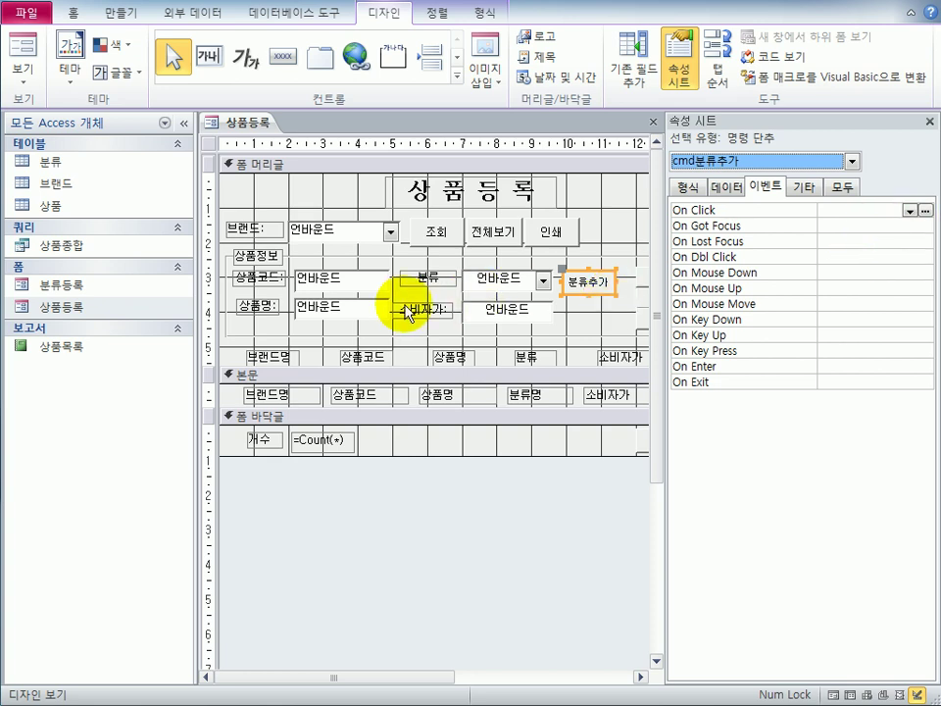
# - Create a new macro with an OpenForm action that opens the 분류등록 form
pyautogui.click(131, 16)
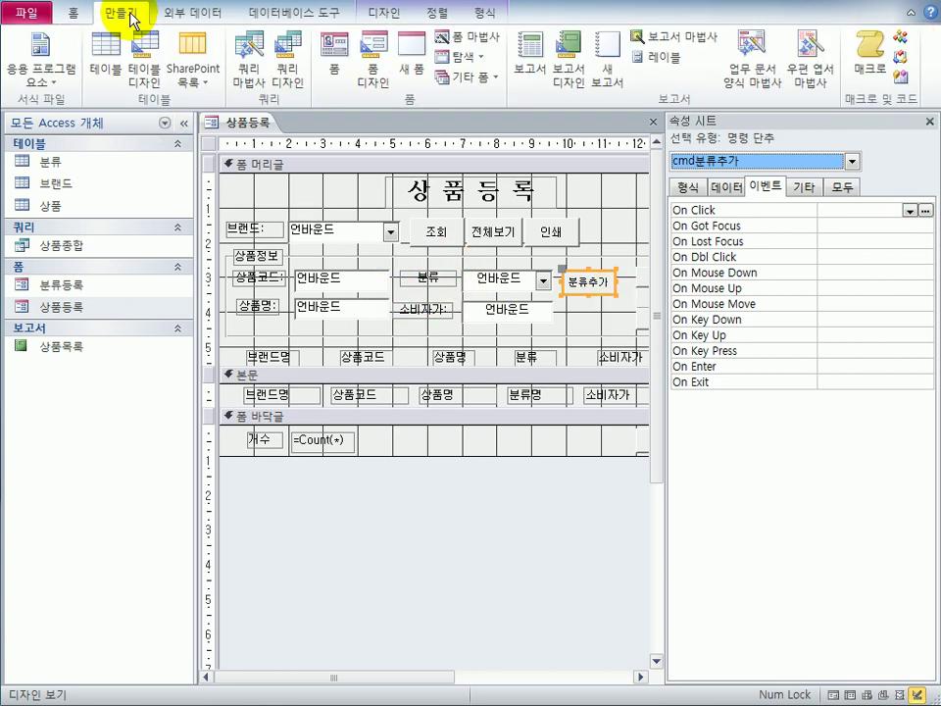
pyautogui.click(868, 61)
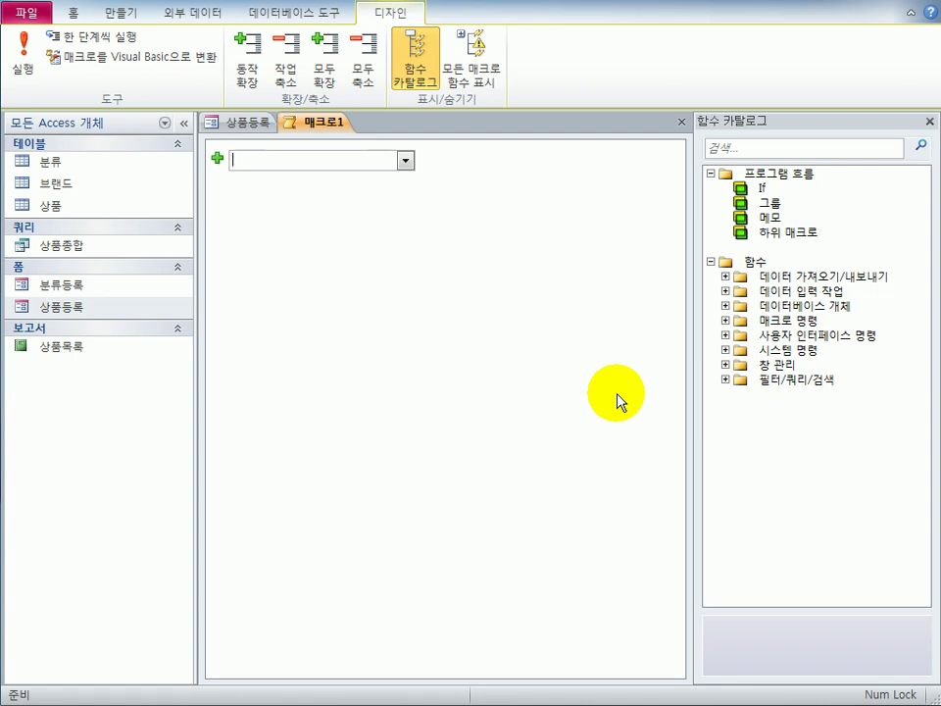
pyautogui.click(406, 161)
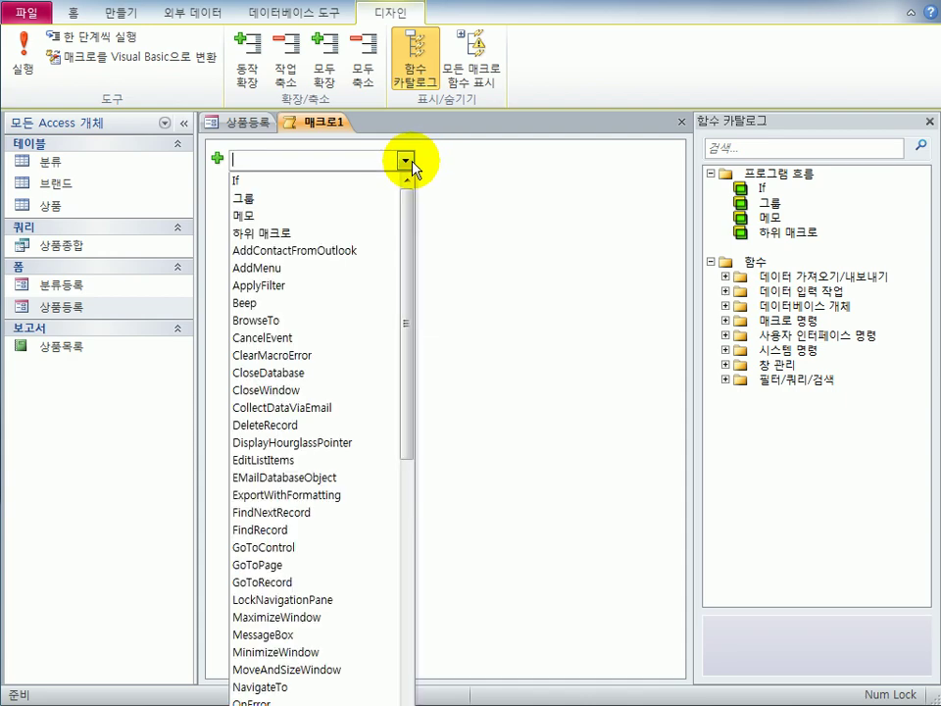
pyautogui.moveTo(413, 229); pyautogui.dragTo(417, 382)
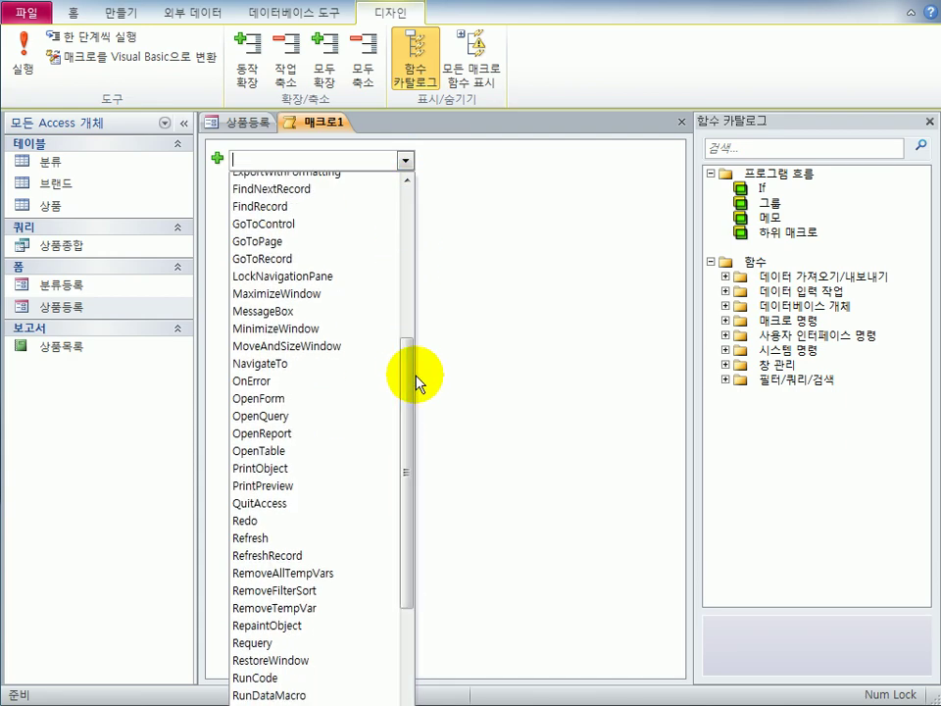
pyautogui.click(373, 400)
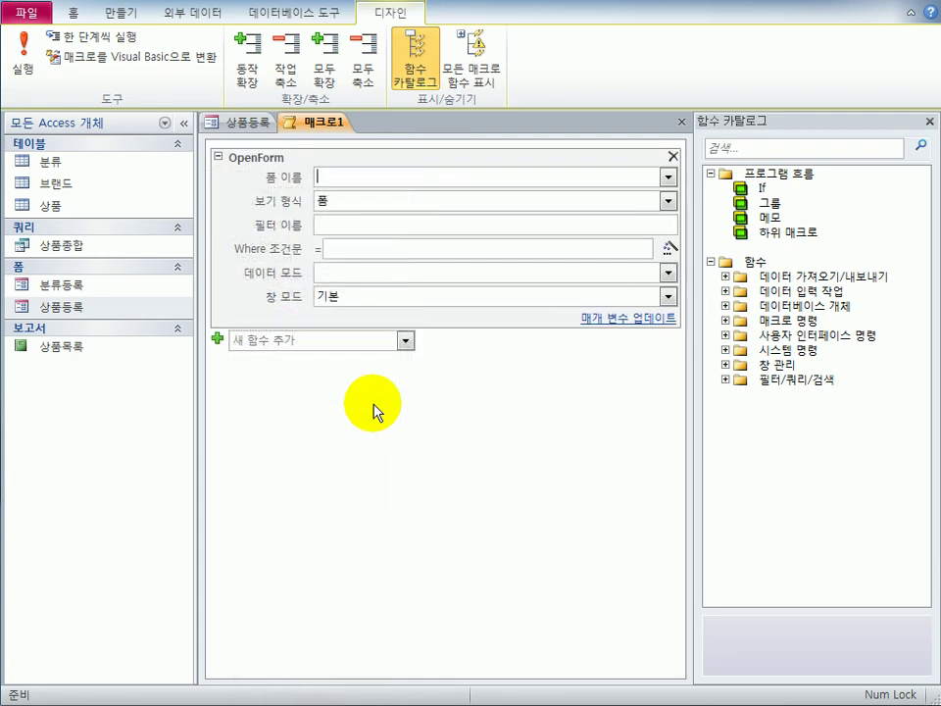
pyautogui.click(669, 177)
pyautogui.click(630, 195)
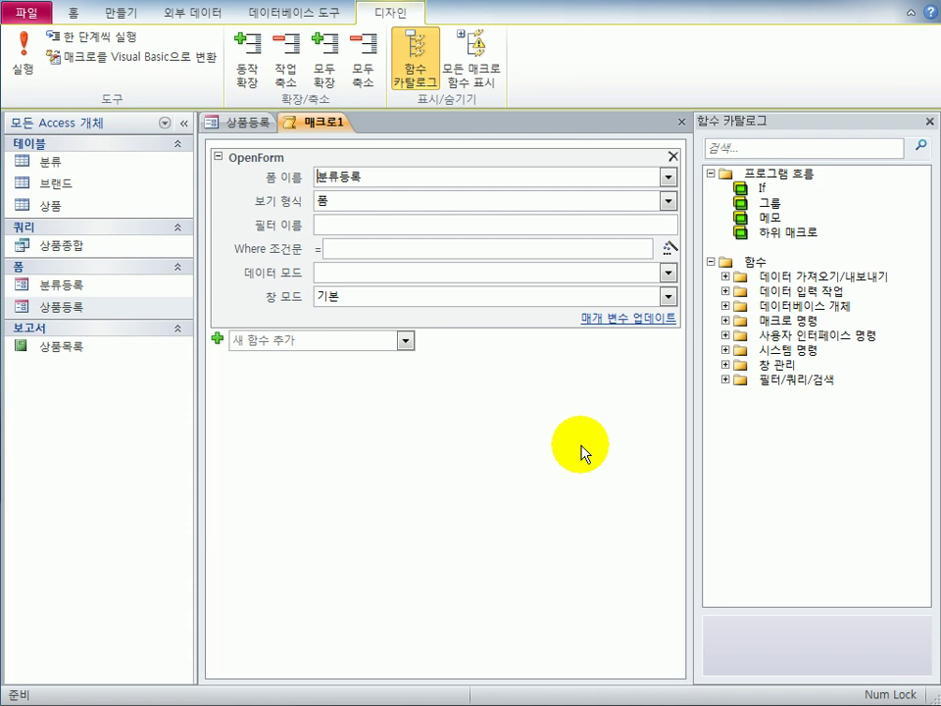
# - Close the macro and save it under the name Macro1
pyautogui.click(680, 123)
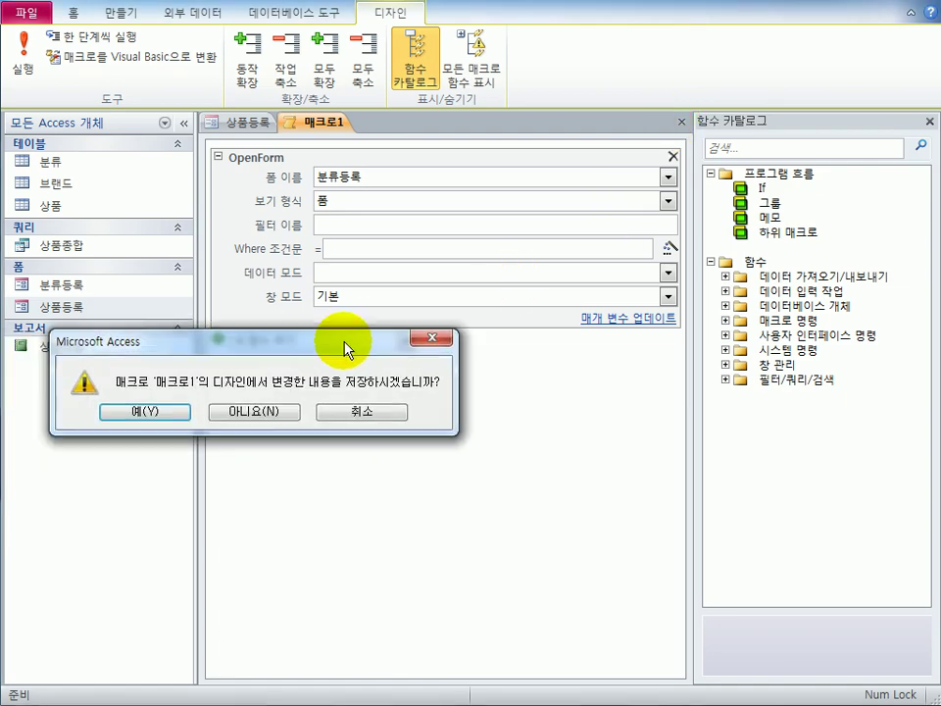
pyautogui.moveTo(348, 349); pyautogui.dragTo(570, 294)
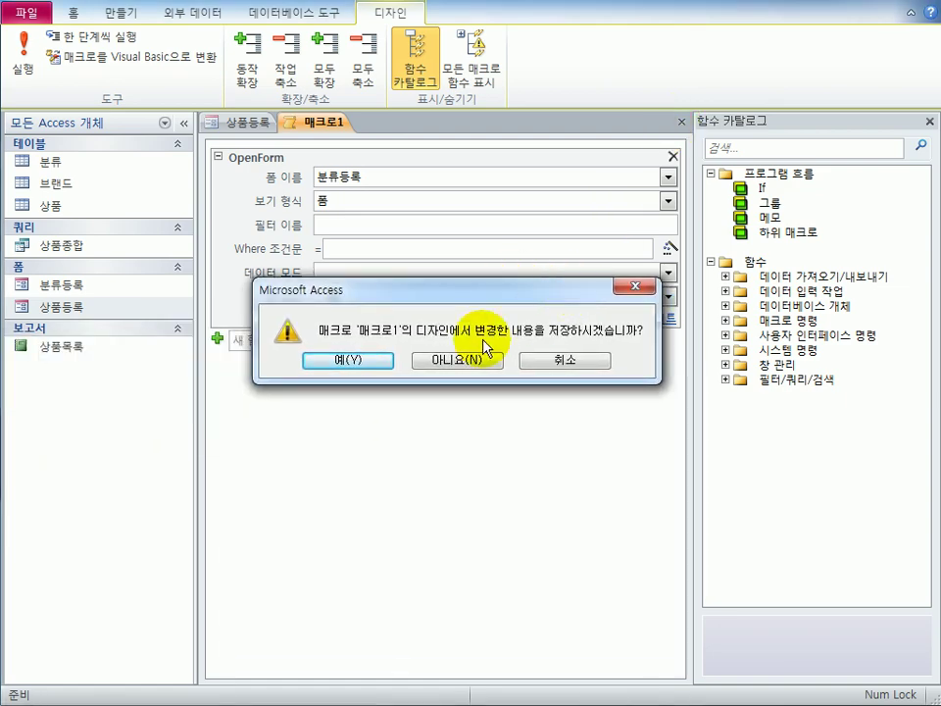
pyautogui.click(384, 360)
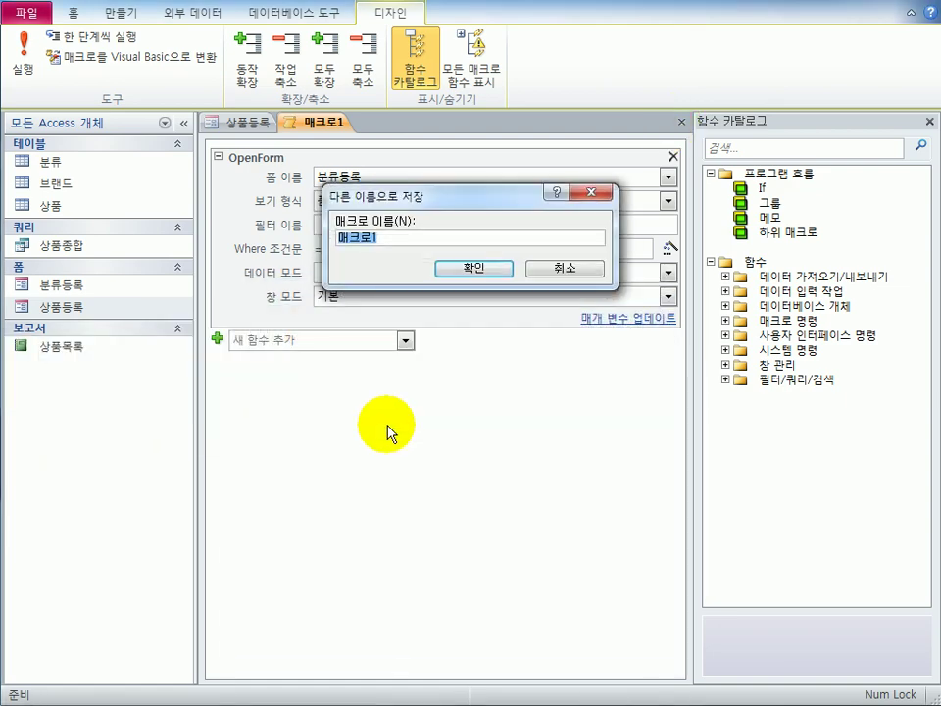
pyautogui.write('ㅡ')
pyautogui.write('M')
pyautogui.write('acr')
pyautogui.write('o')
pyautogui.write('1')
pyautogui.click(452, 271)
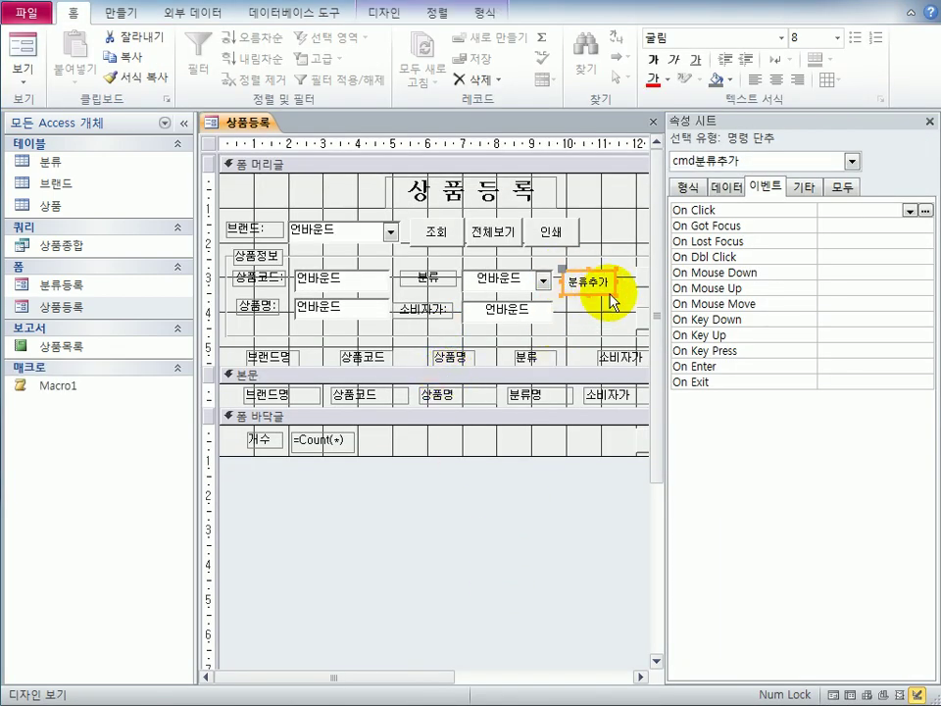
# - Assign Macro1 to the On Click event of cmd분류추가, then close the 상품등록 form and save its design
pyautogui.click(909, 210)
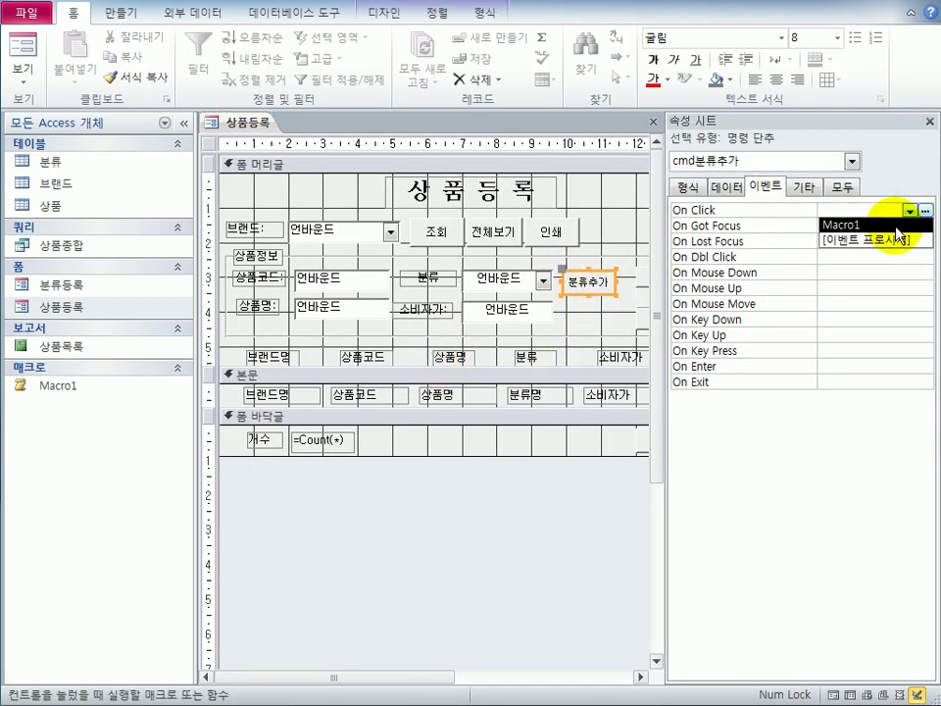
pyautogui.click(895, 225)
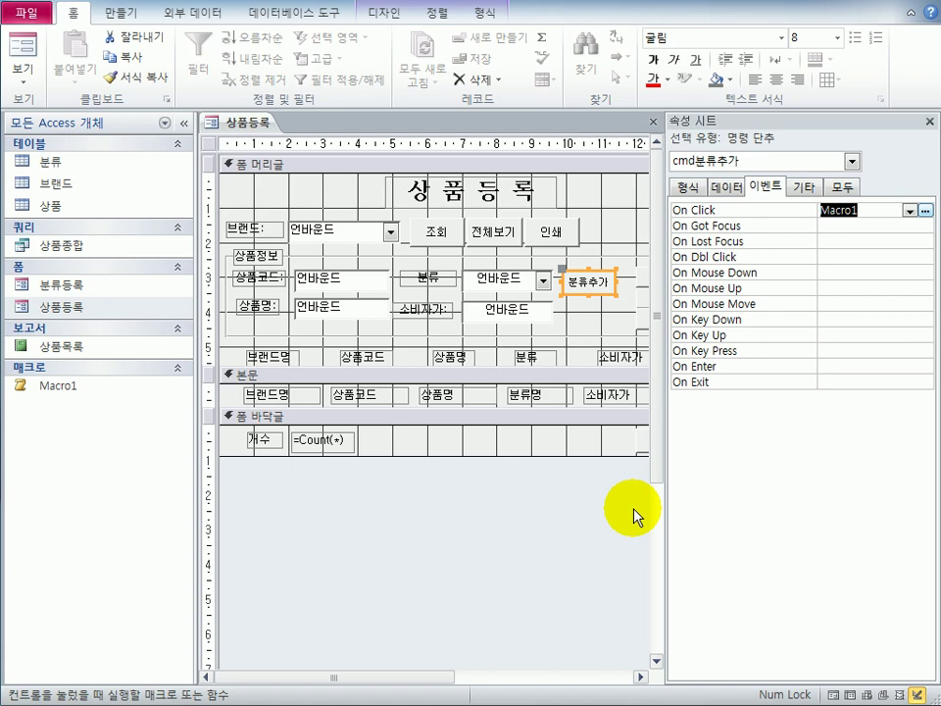
pyautogui.click(654, 122)
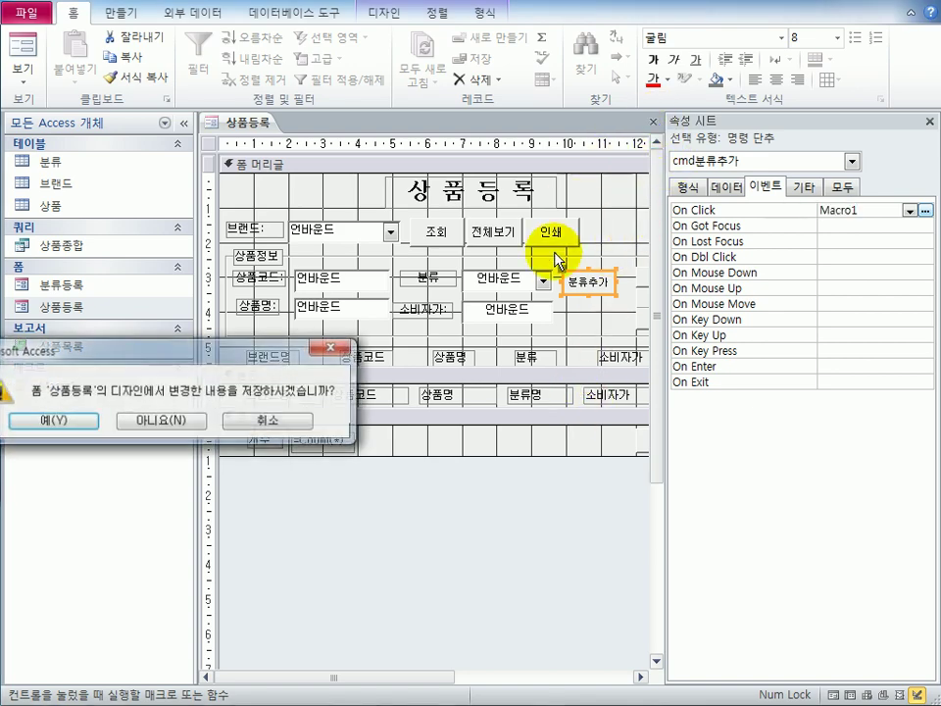
pyautogui.moveTo(237, 347); pyautogui.dragTo(531, 204)
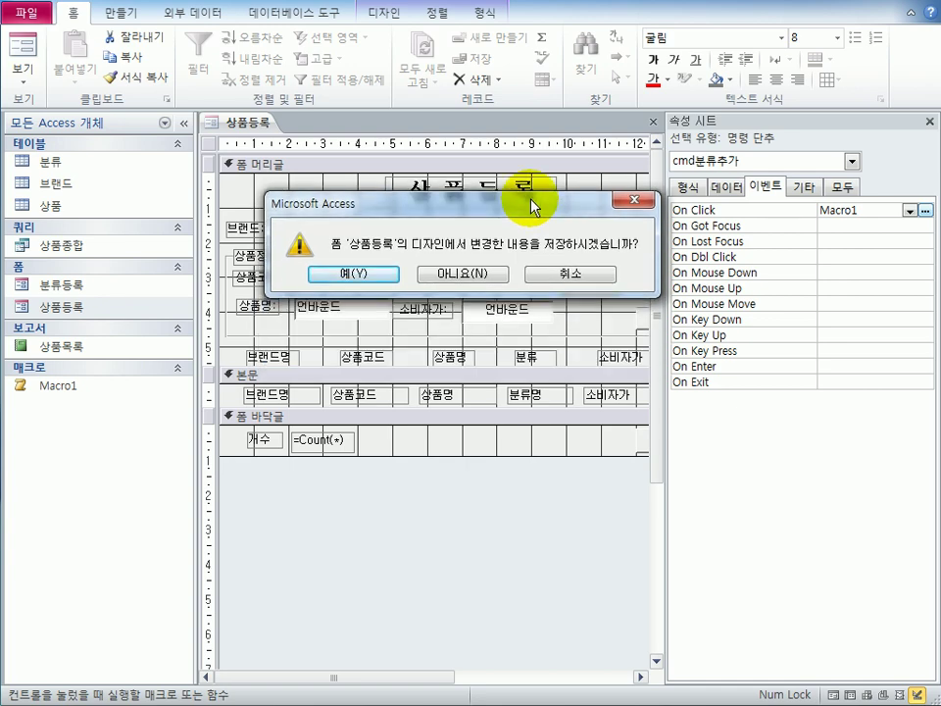
pyautogui.click(354, 279)
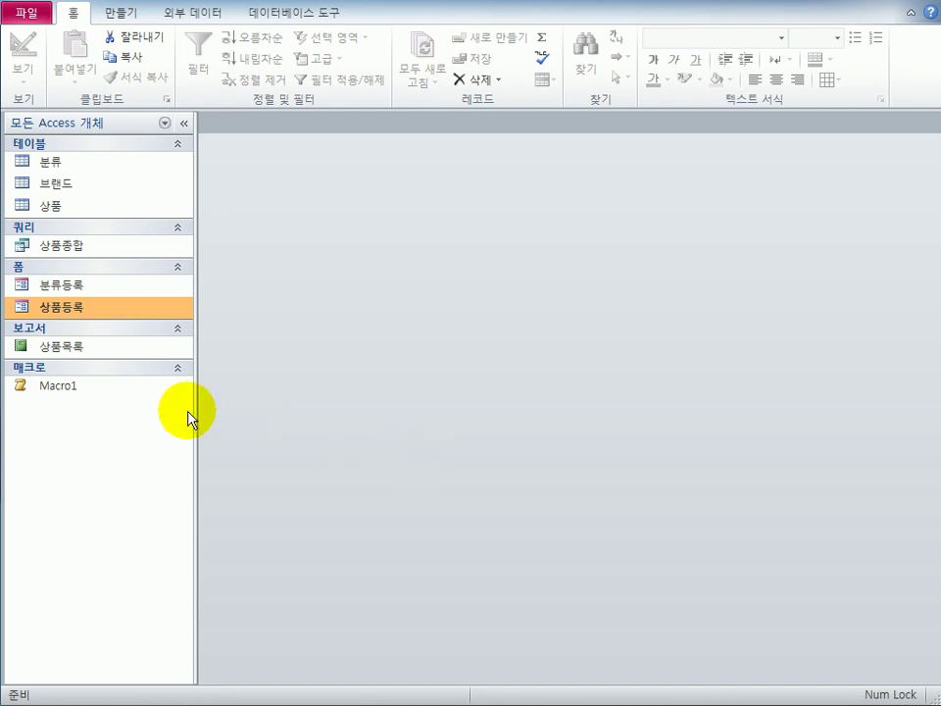
# - Open the 상품목록 report in design view
pyautogui.click(135, 357)
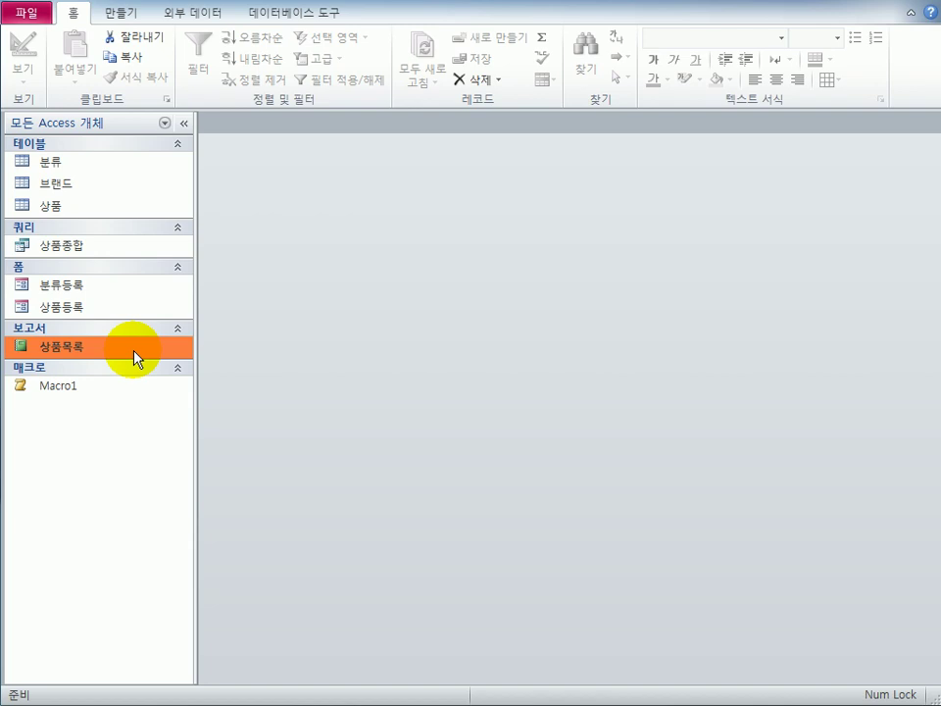
pyautogui.rightClick(135, 356)
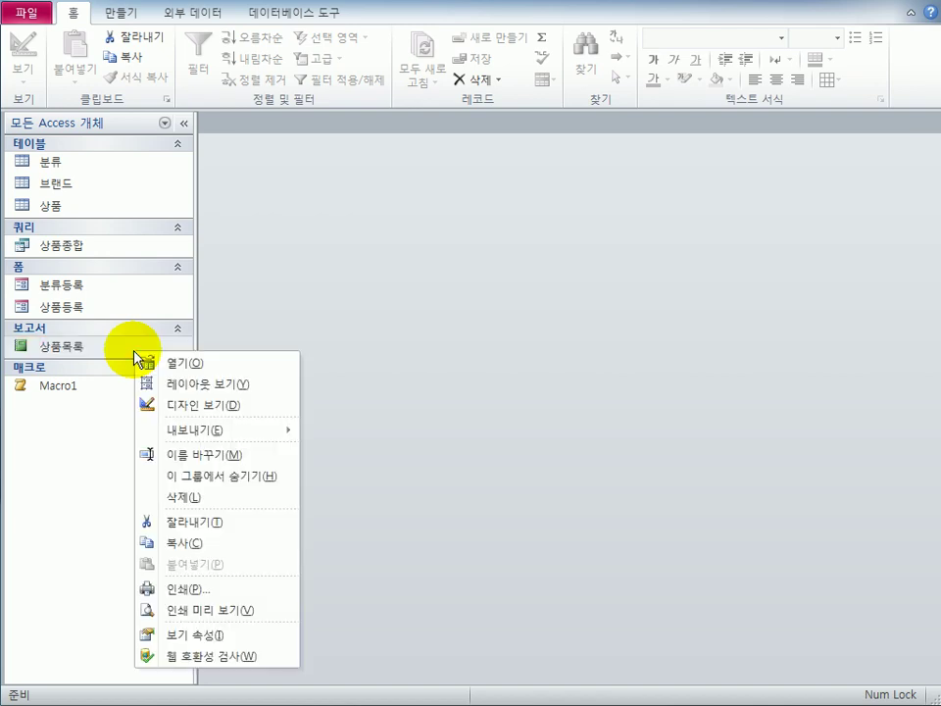
pyautogui.click(207, 405)
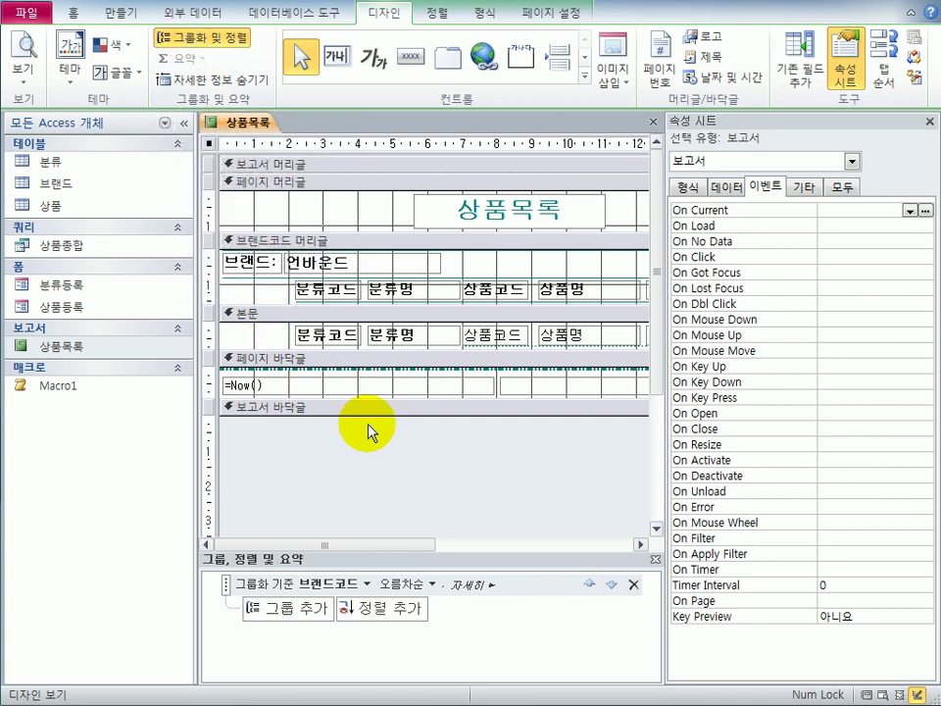
# - Add 분류코드 in ascending order beneath the 브랜드코드 group and show its footer section
pyautogui.click(458, 583)
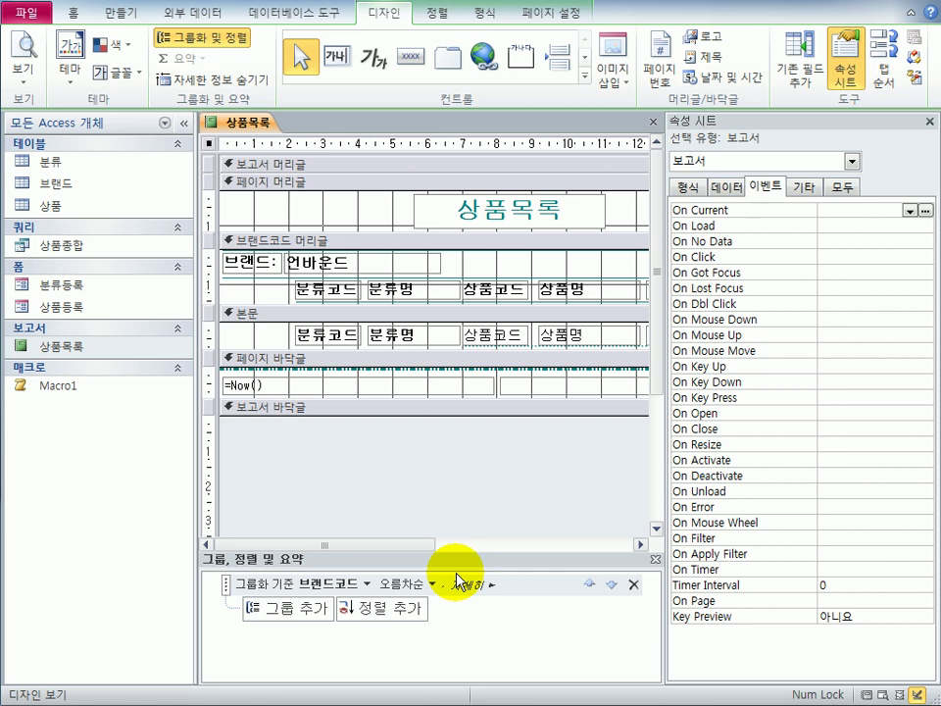
pyautogui.click(374, 610)
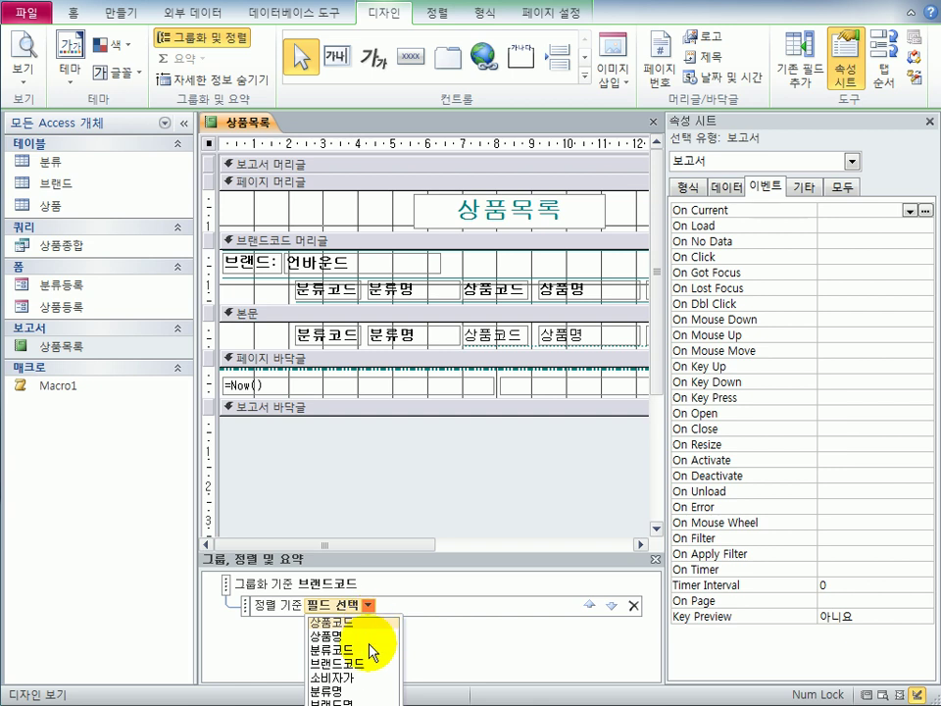
pyautogui.click(370, 650)
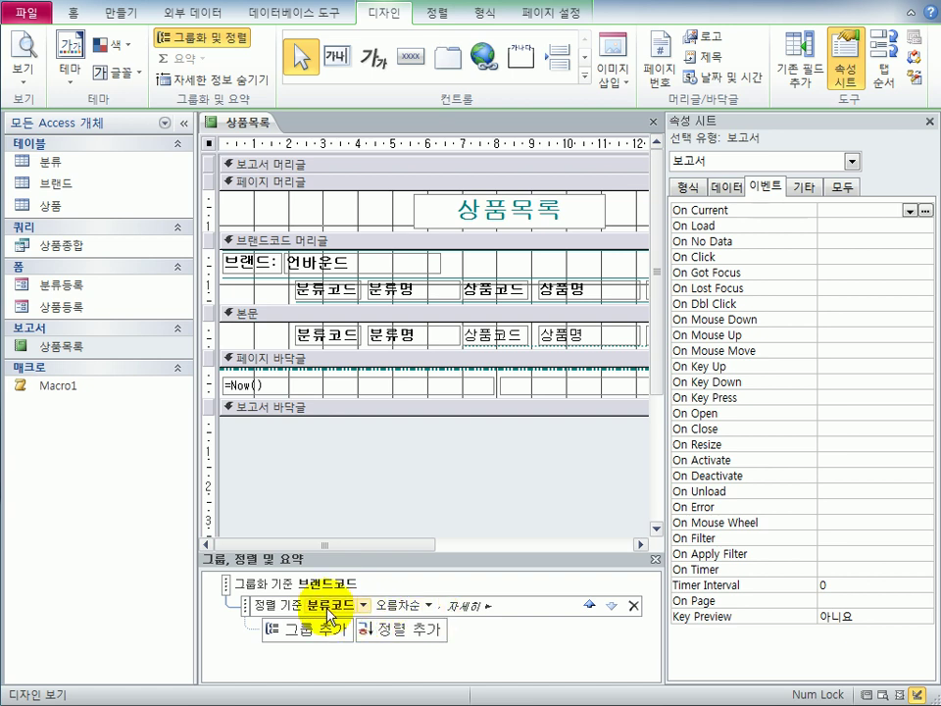
pyautogui.click(466, 607)
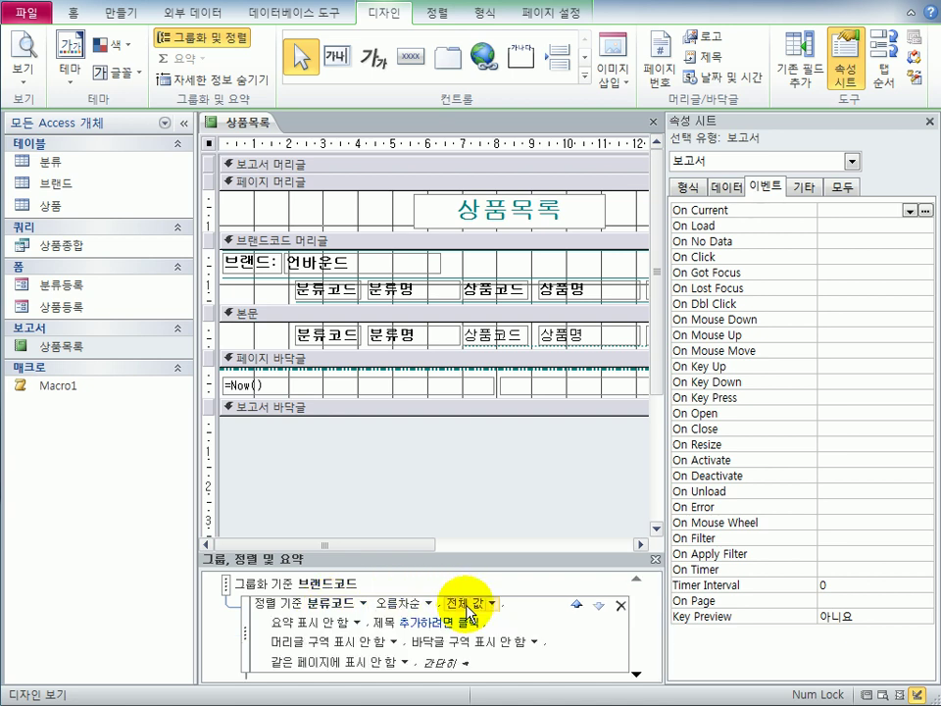
pyautogui.click(534, 642)
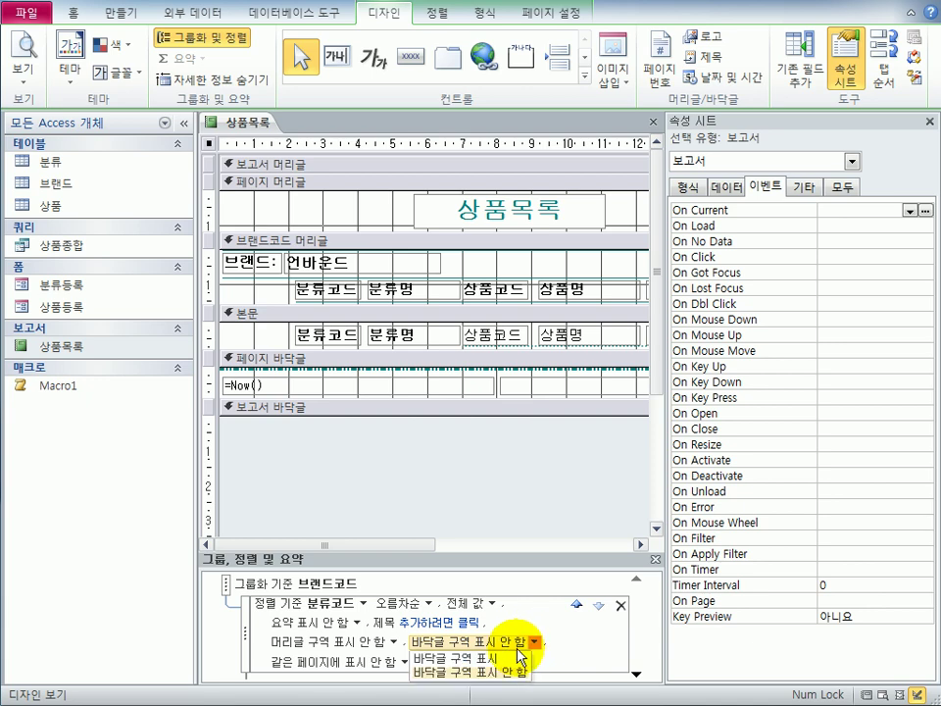
pyautogui.click(504, 658)
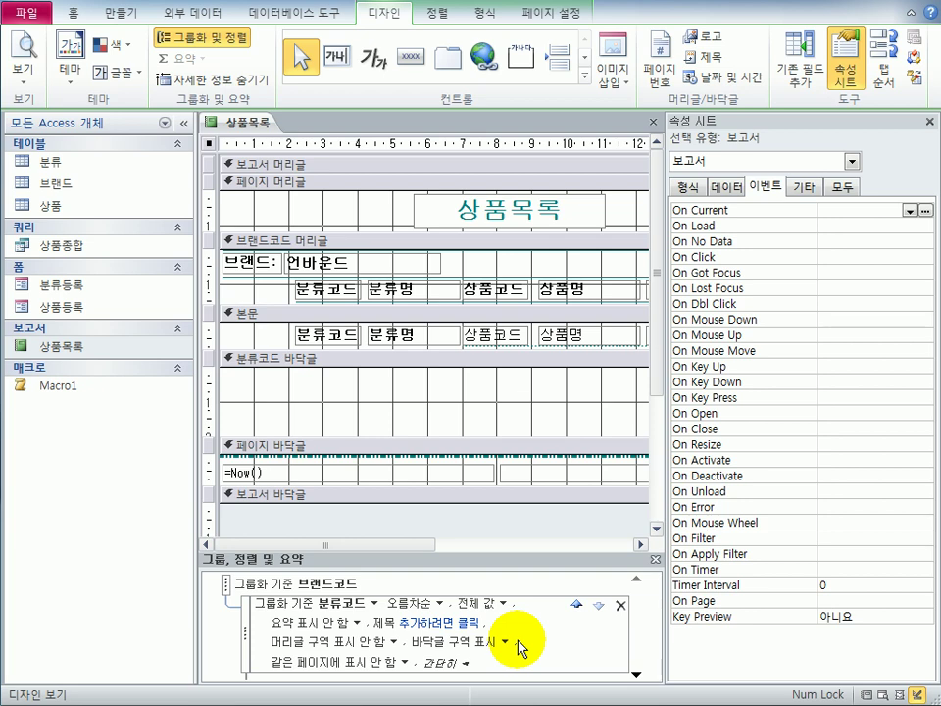
# - Set the 반복 실행 구역 property of the 브랜드코드 머리글 section to 예
pyautogui.click(601, 246)
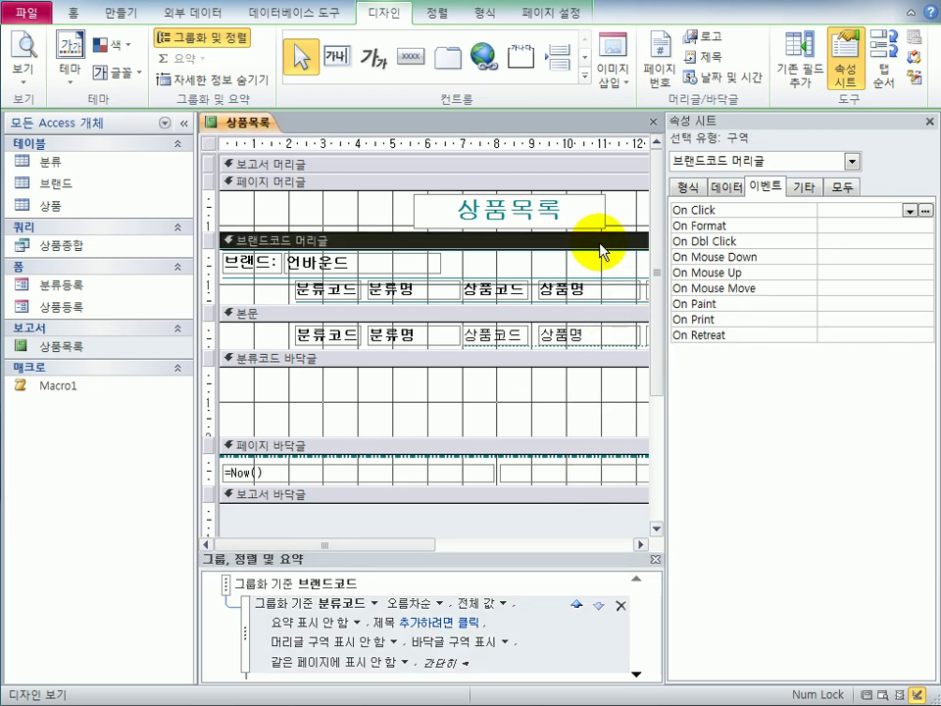
pyautogui.click(849, 191)
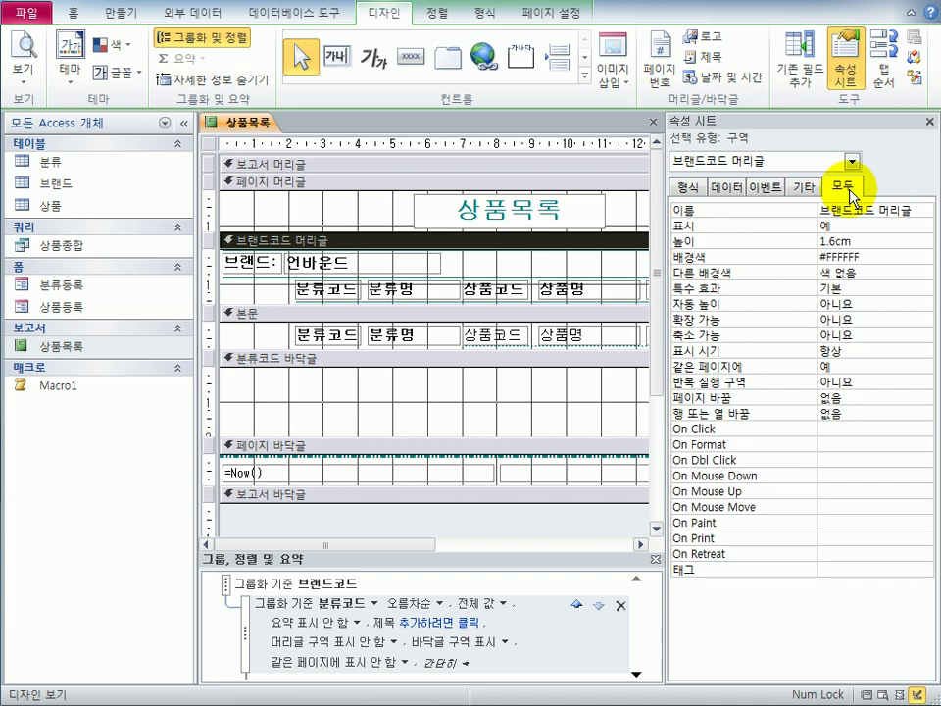
pyautogui.click(868, 384)
pyautogui.doubleClick(867, 384)
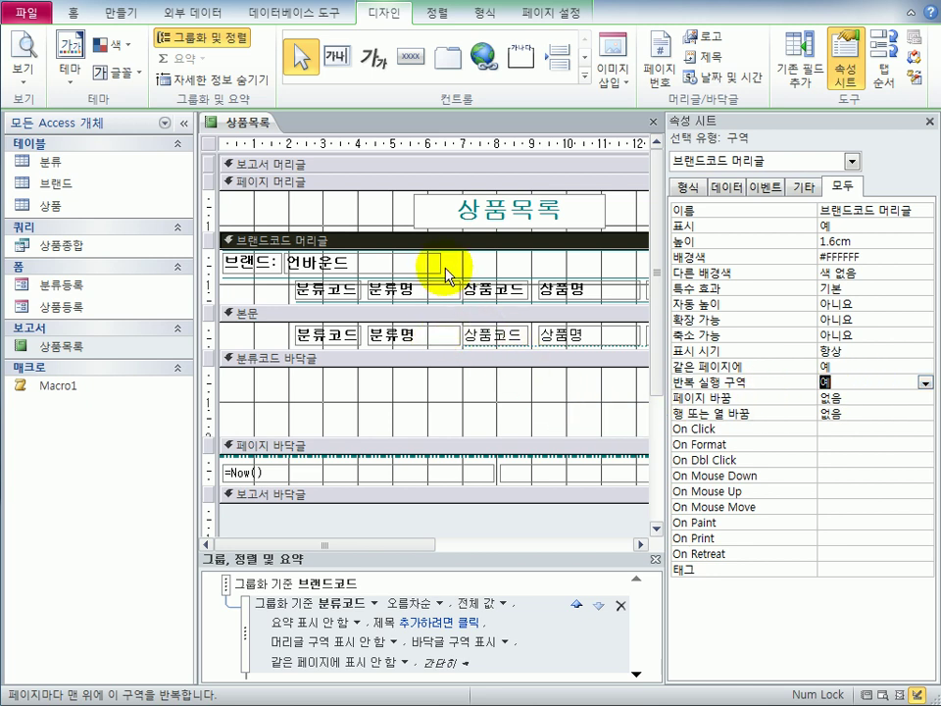
# - Set the control source of the txt브랜드 text box in the 브랜드코드 header to =[브랜드명]
pyautogui.click(348, 257)
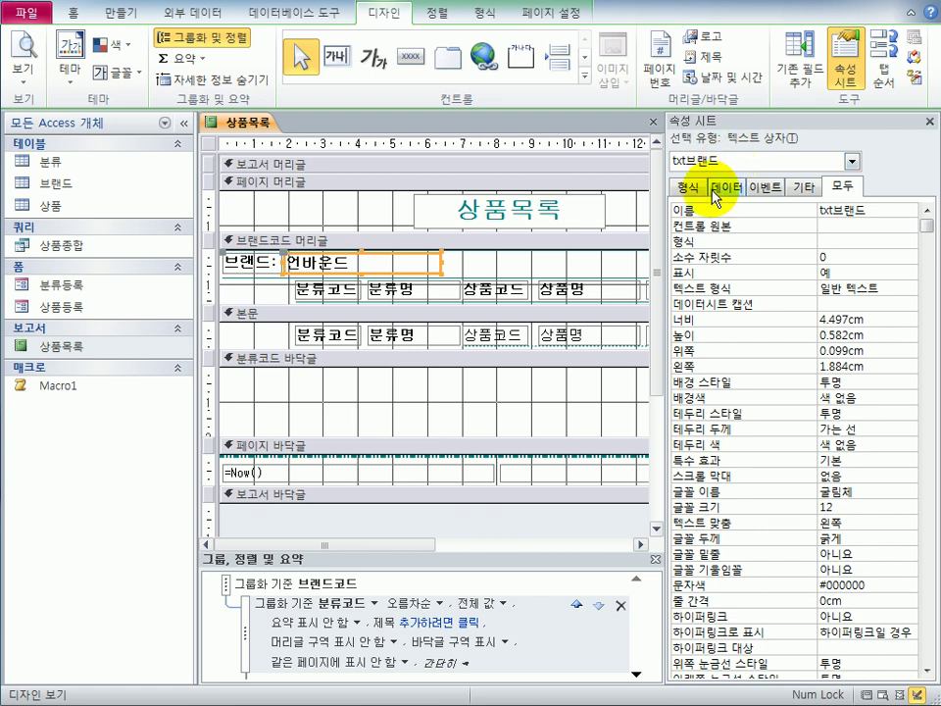
pyautogui.click(850, 230)
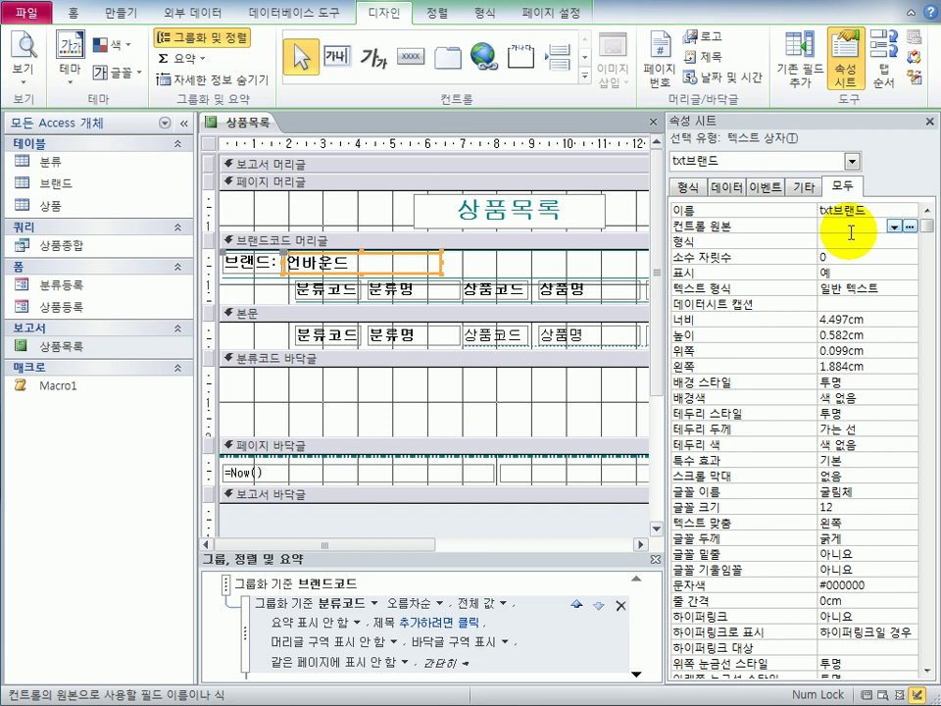
pyautogui.write('=')
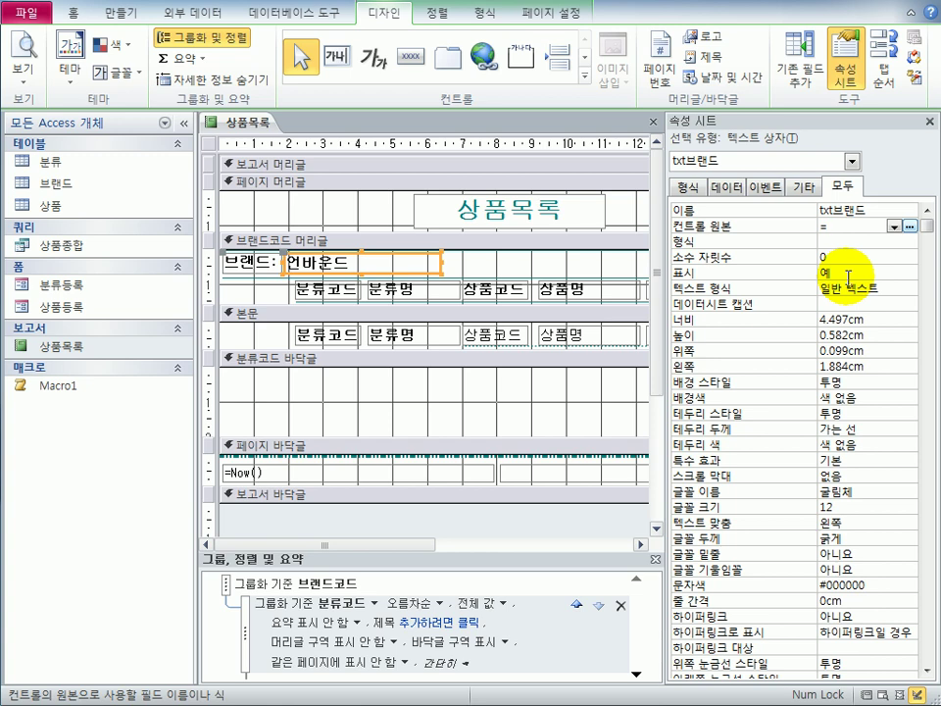
pyautogui.write('[q')
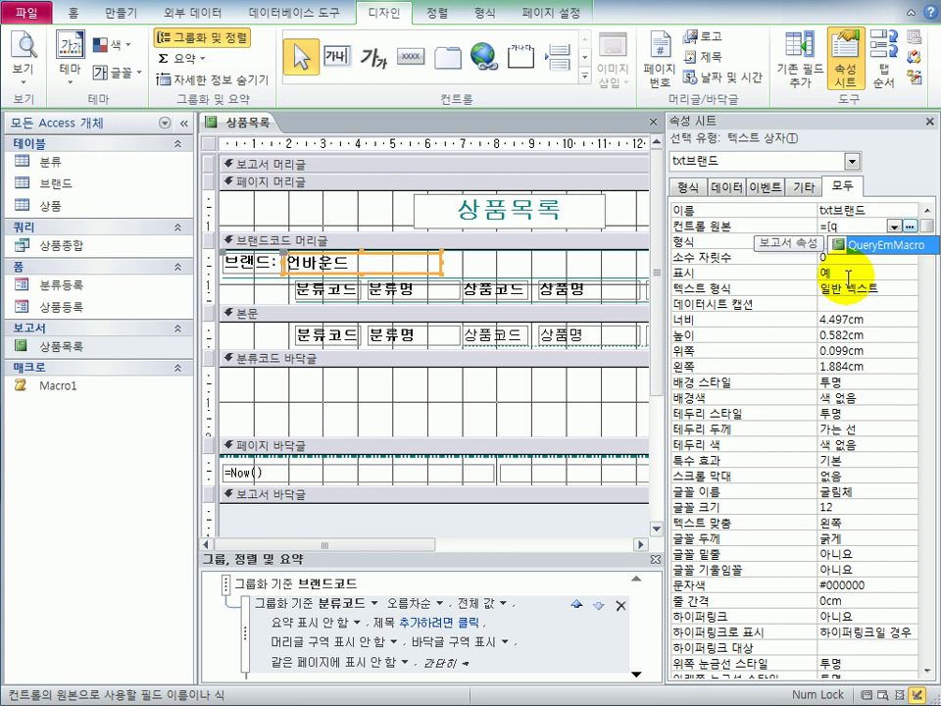
pyautogui.press('BackSpace')
pyautogui.write('브랜드명]')
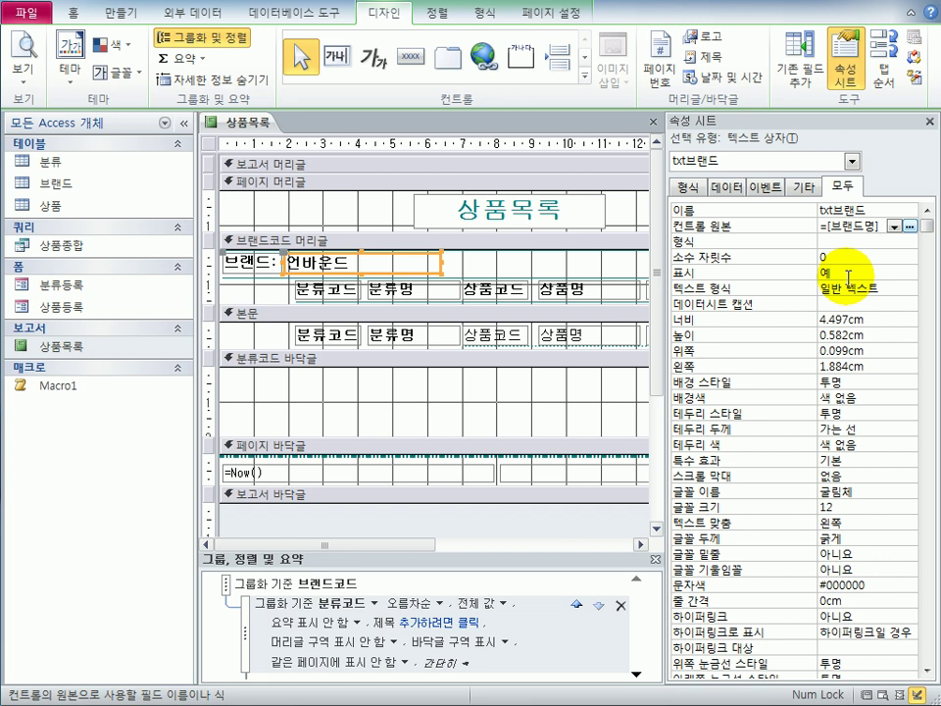
# - Extend the txt브랜드 control source to =[브랜드명]&"("&[브랜드코드]&")" and check the full expression in the expression builder
pyautogui.write('&')
pyautogui.write('"(')
pyautogui.write('"&')
pyautogui.write('[브랜드')
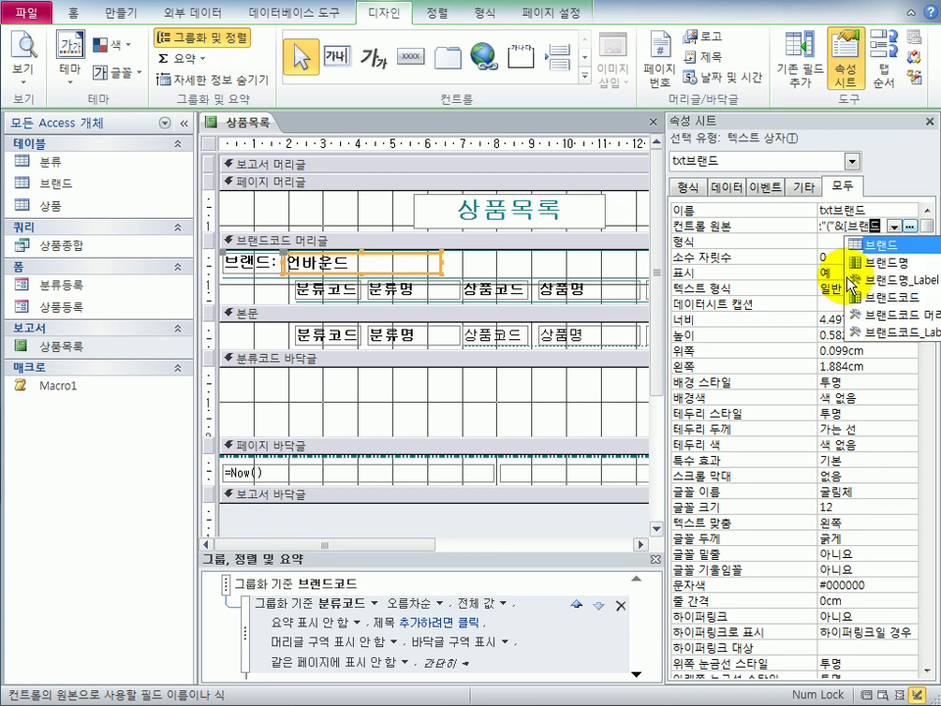
pyautogui.write('코드]')
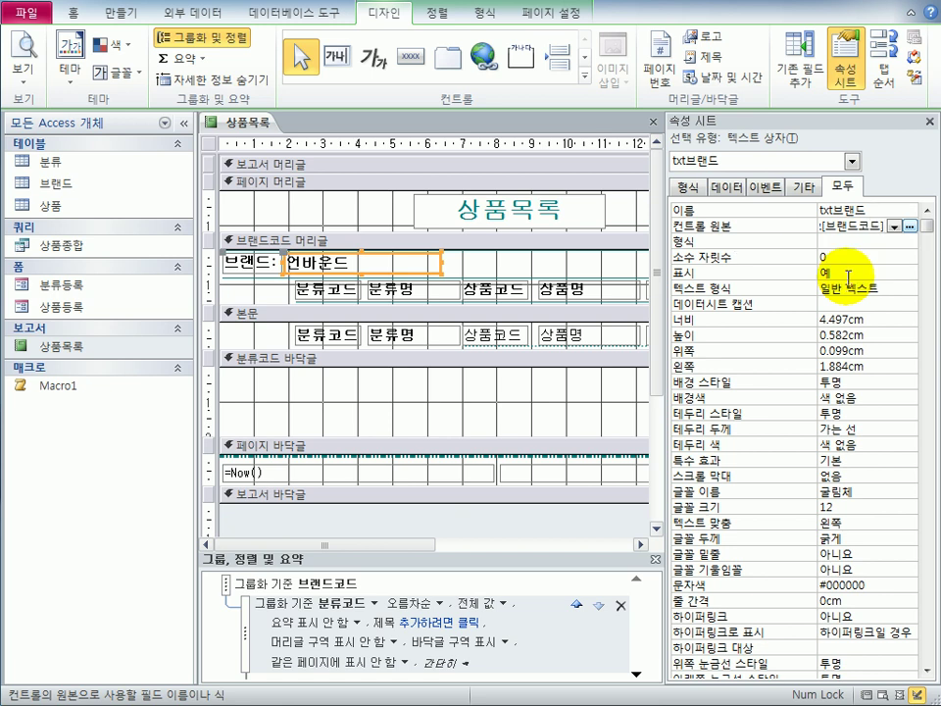
pyautogui.write('&")"')
pyautogui.click(910, 226)
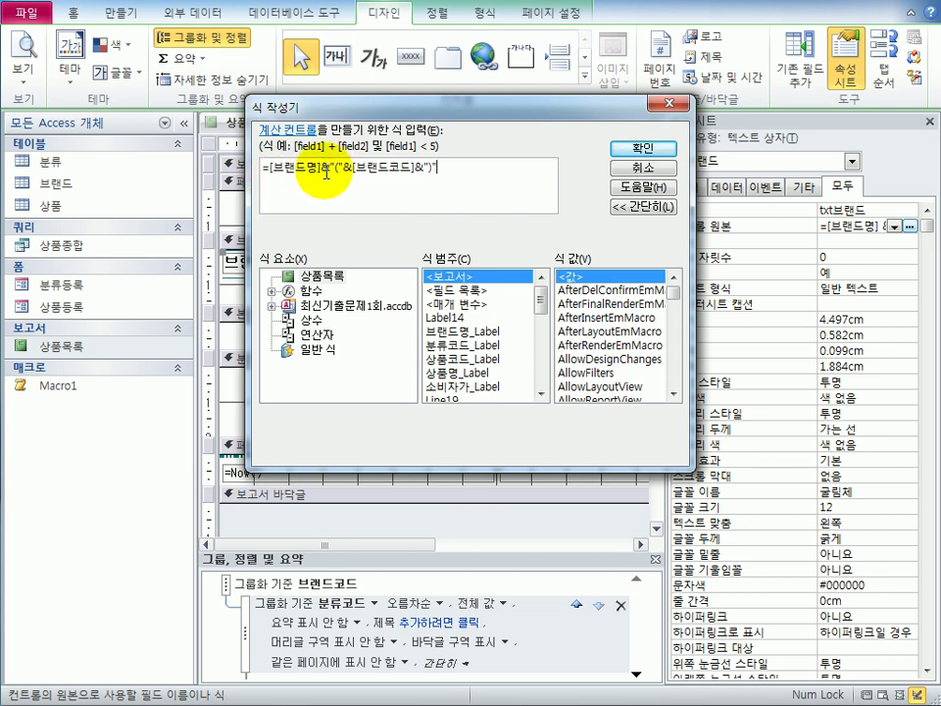
pyautogui.moveTo(327, 174); pyautogui.dragTo(345, 173)
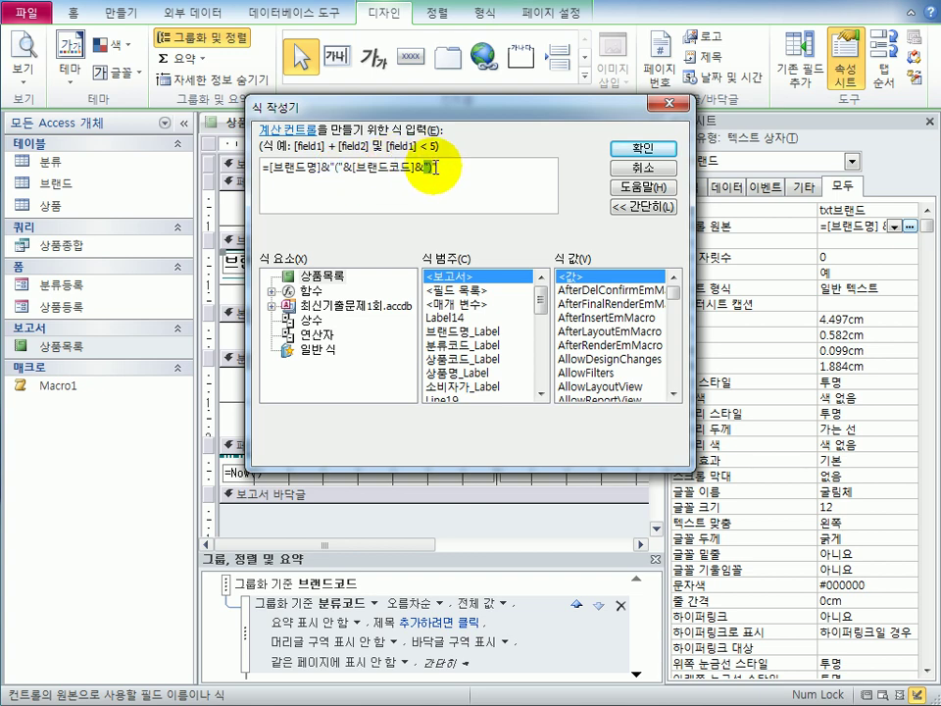
pyautogui.moveTo(423, 174); pyautogui.dragTo(433, 177)
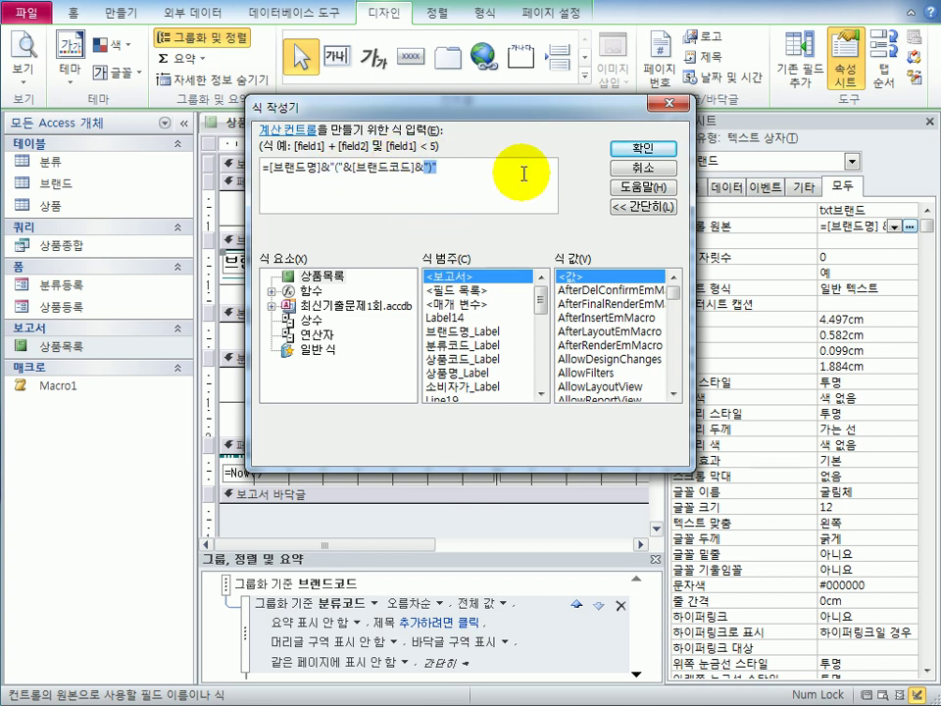
pyautogui.click(642, 148)
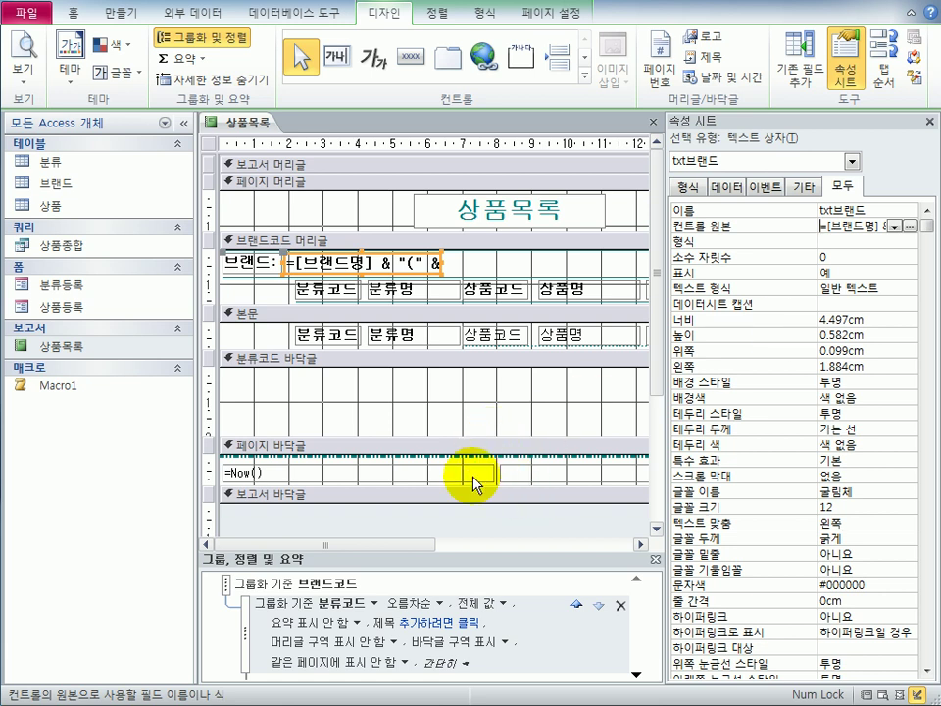
# - Add a text box about 2.3 cm wide to the 분류코드 footer, aligning its label under 상품코드 and its box at about 11.1 cm
pyautogui.click(532, 414)
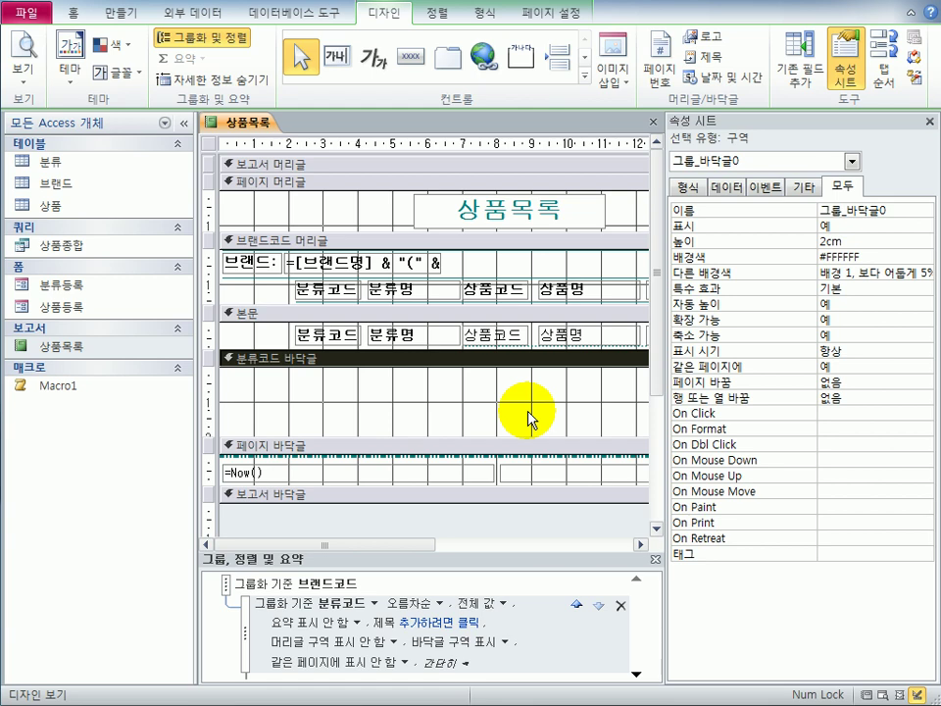
pyautogui.click(929, 122)
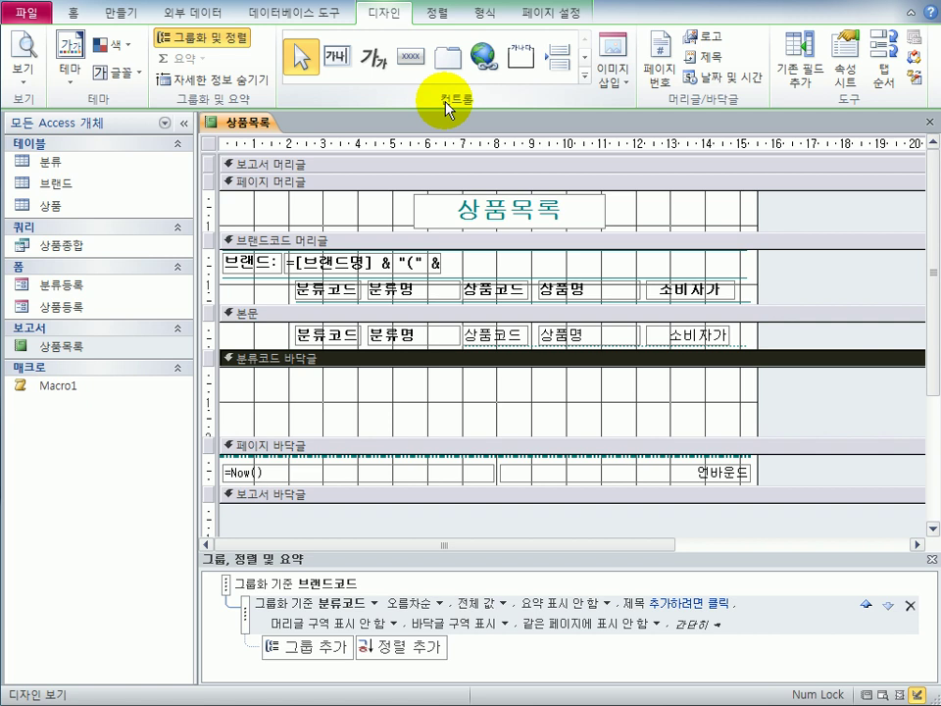
pyautogui.click(338, 58)
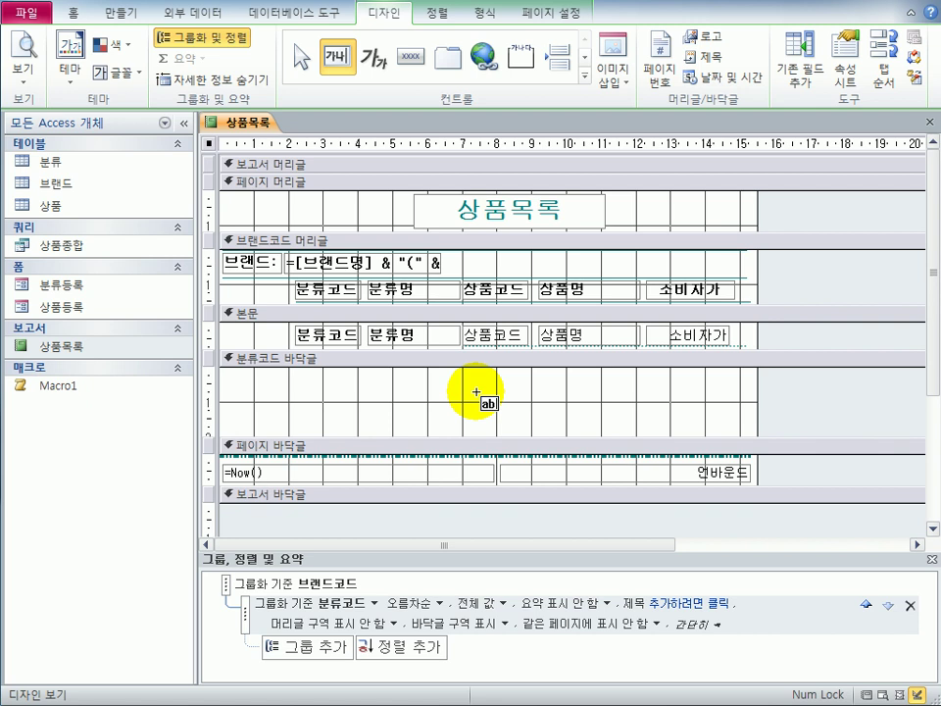
pyautogui.moveTo(469, 378); pyautogui.dragTo(550, 406)
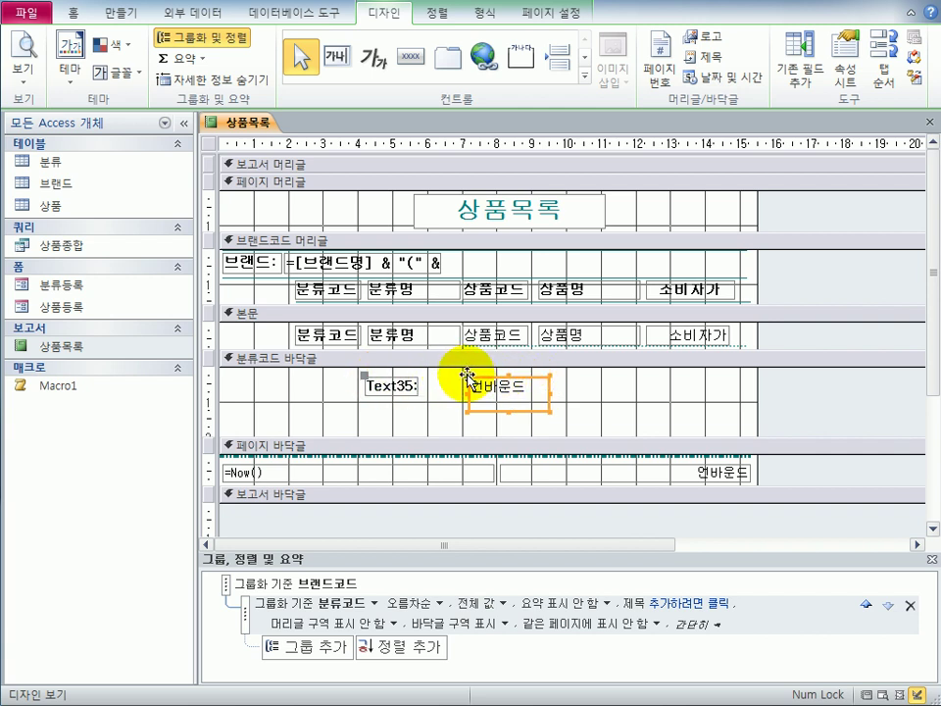
pyautogui.moveTo(467, 375); pyautogui.dragTo(602, 375)
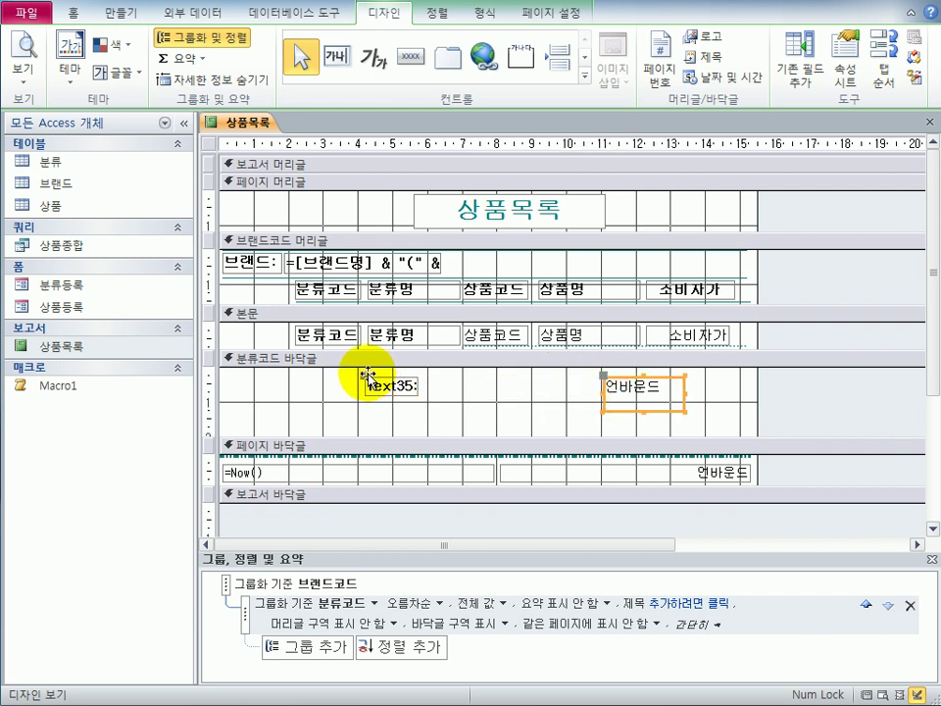
pyautogui.moveTo(371, 378); pyautogui.dragTo(464, 381)
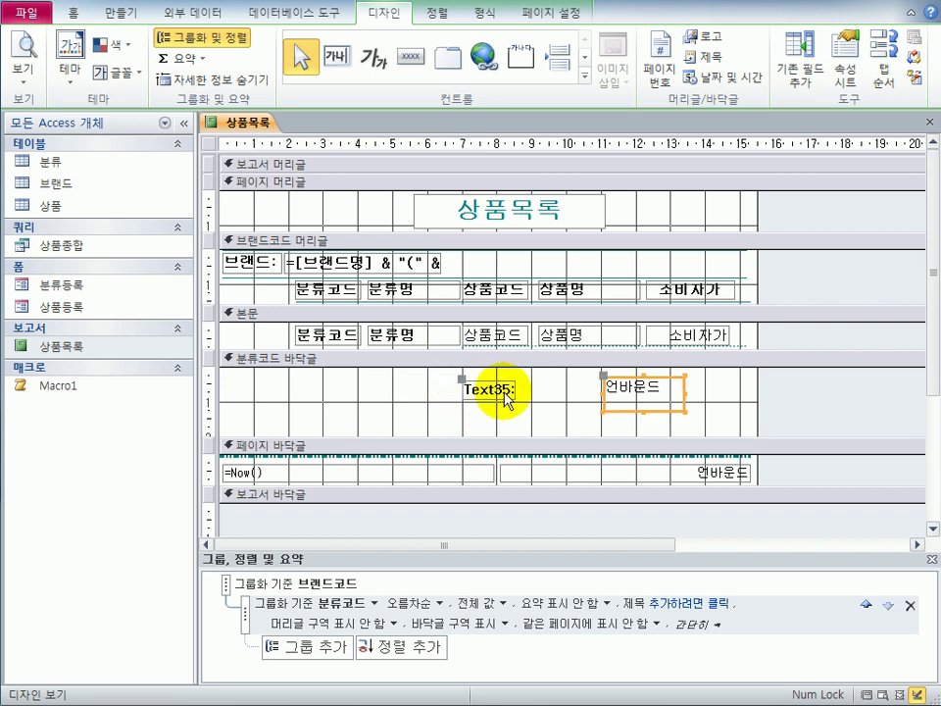
# - Change the caption of the new label in the 분류코드 footer to 총상품수:
pyautogui.click(458, 386)
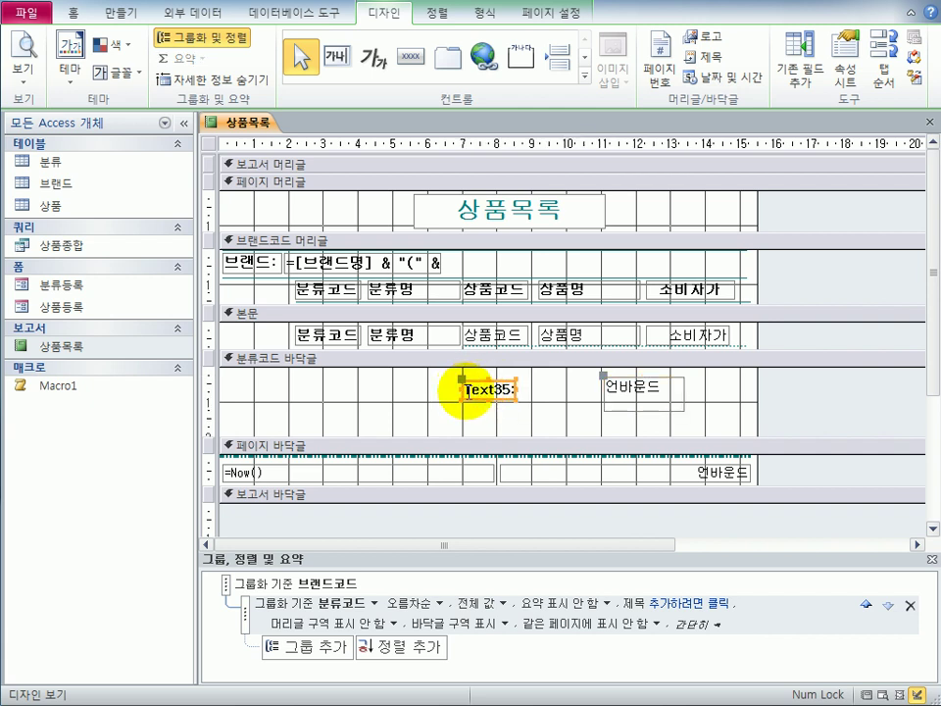
pyautogui.moveTo(465, 389); pyautogui.dragTo(523, 395)
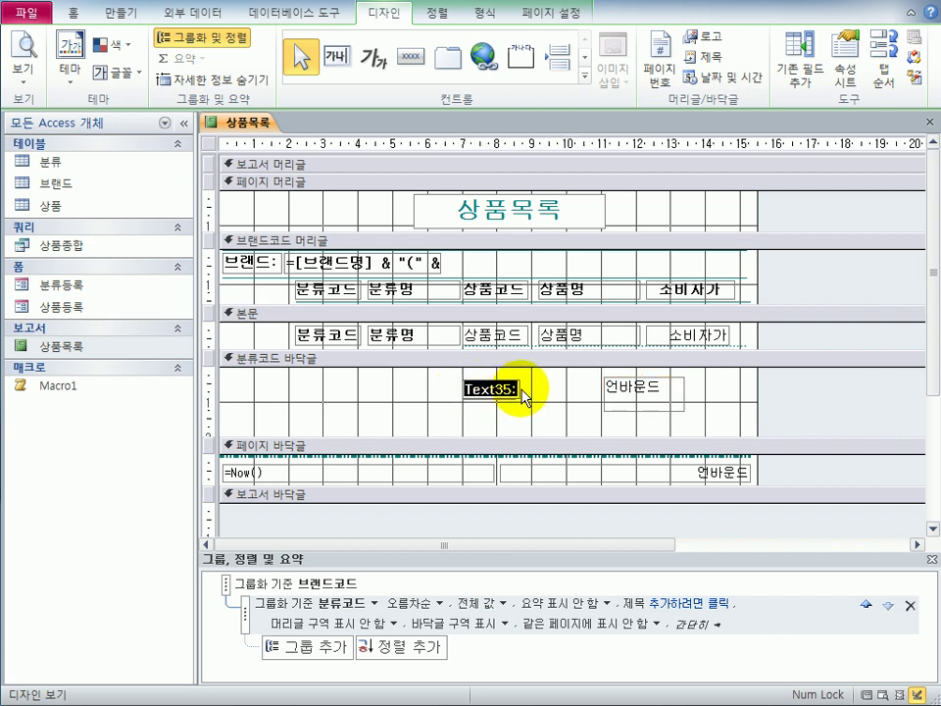
pyautogui.write('총상품')
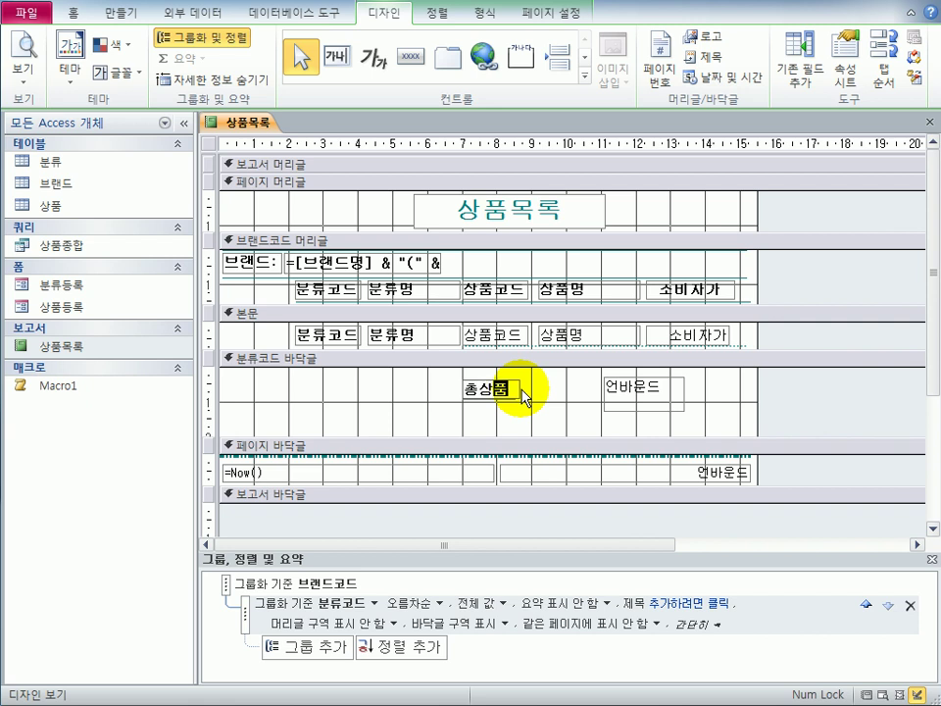
pyautogui.write('수:')
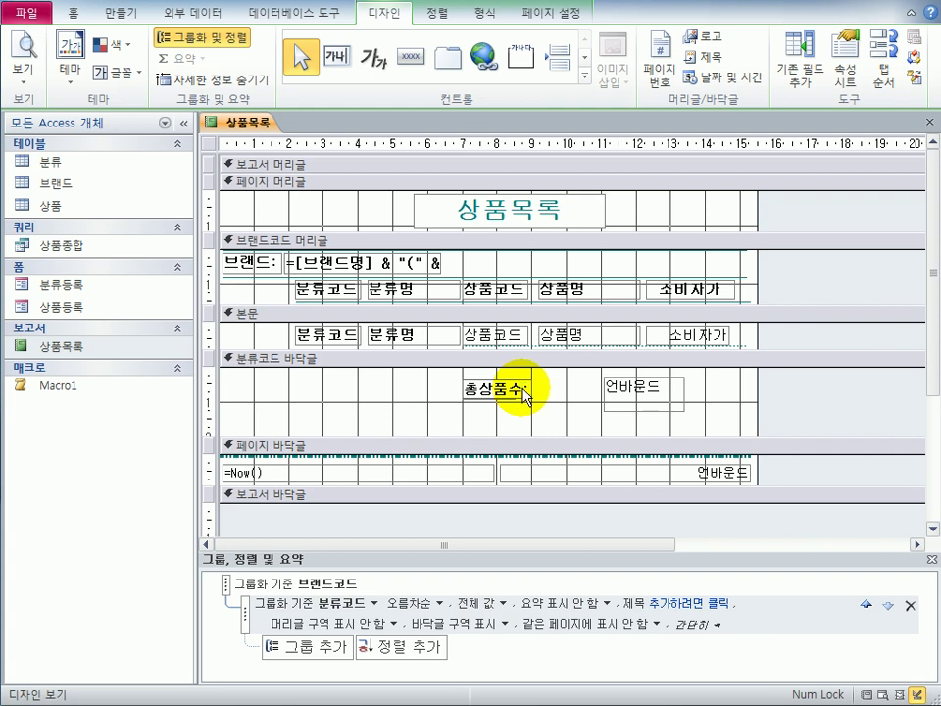
# - Name the new 분류코드 footer text box txt상품수 and set its control source to =Count(*)
pyautogui.click(674, 384)
pyautogui.doubleClick(665, 377)
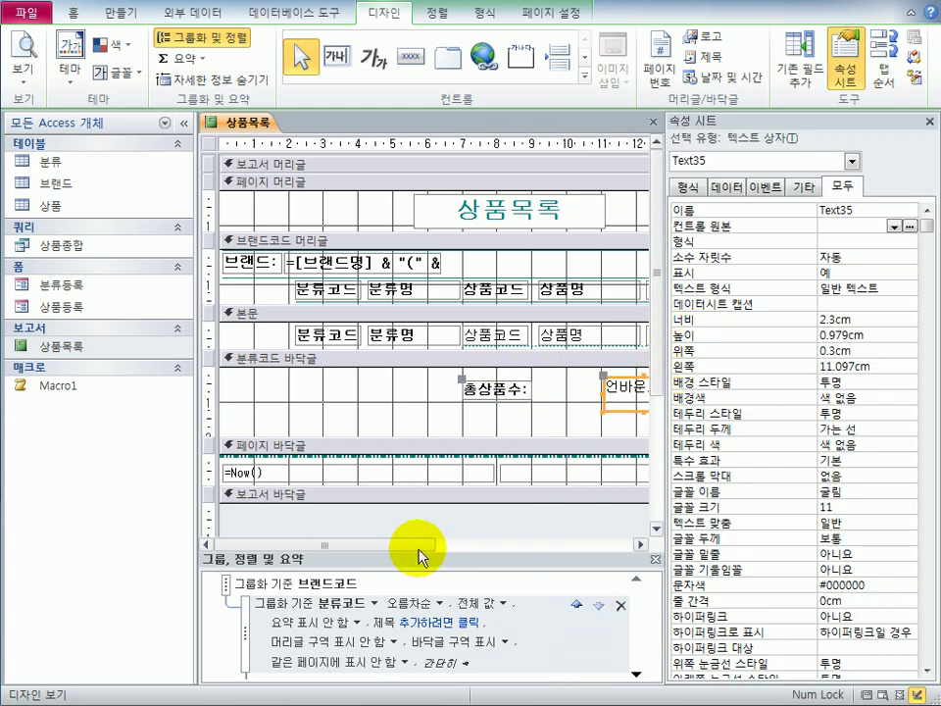
pyautogui.moveTo(420, 545); pyautogui.dragTo(482, 553)
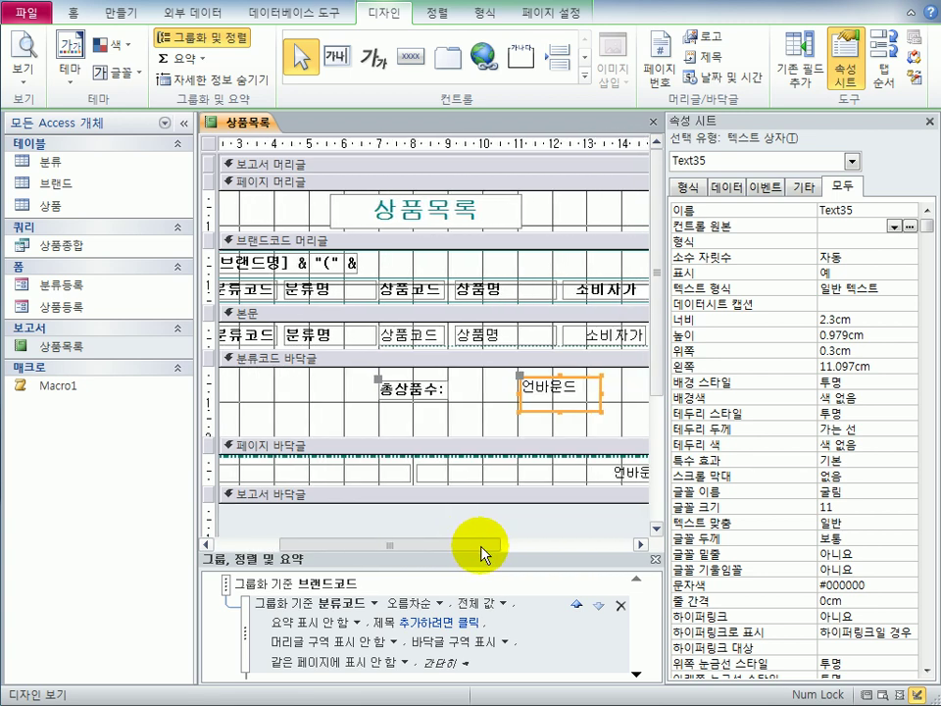
pyautogui.click(775, 210)
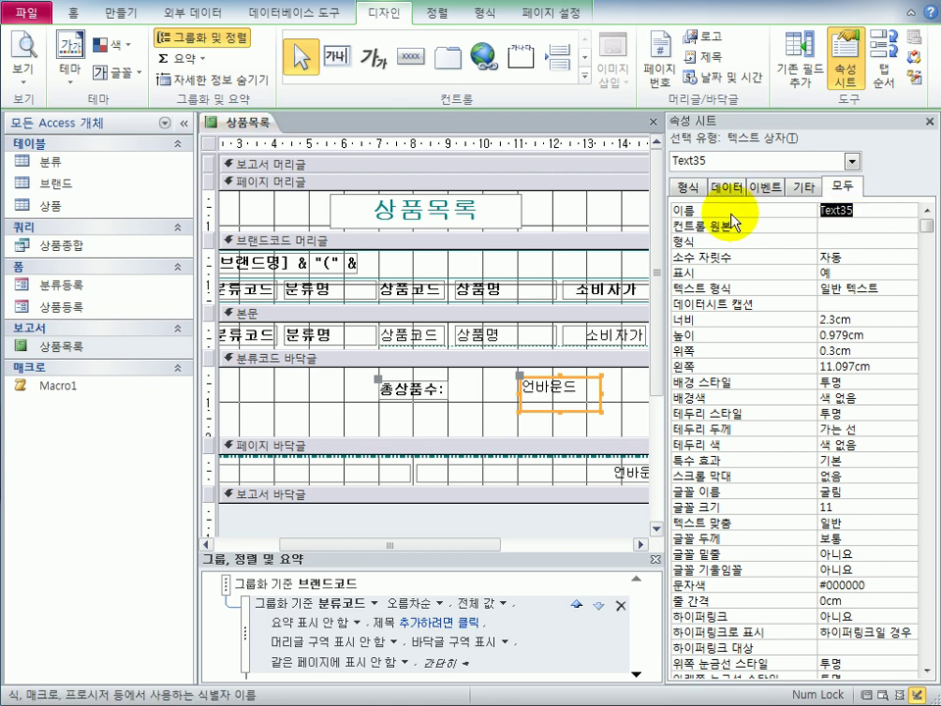
pyautogui.write('txt상품수')
pyautogui.press('Return')
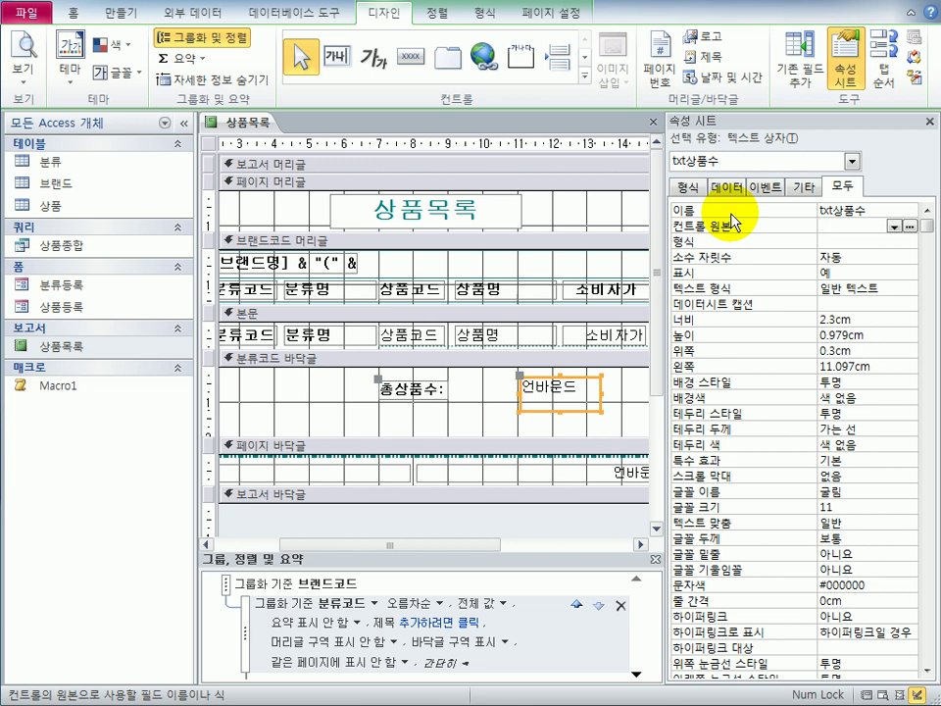
pyautogui.write('=count(')
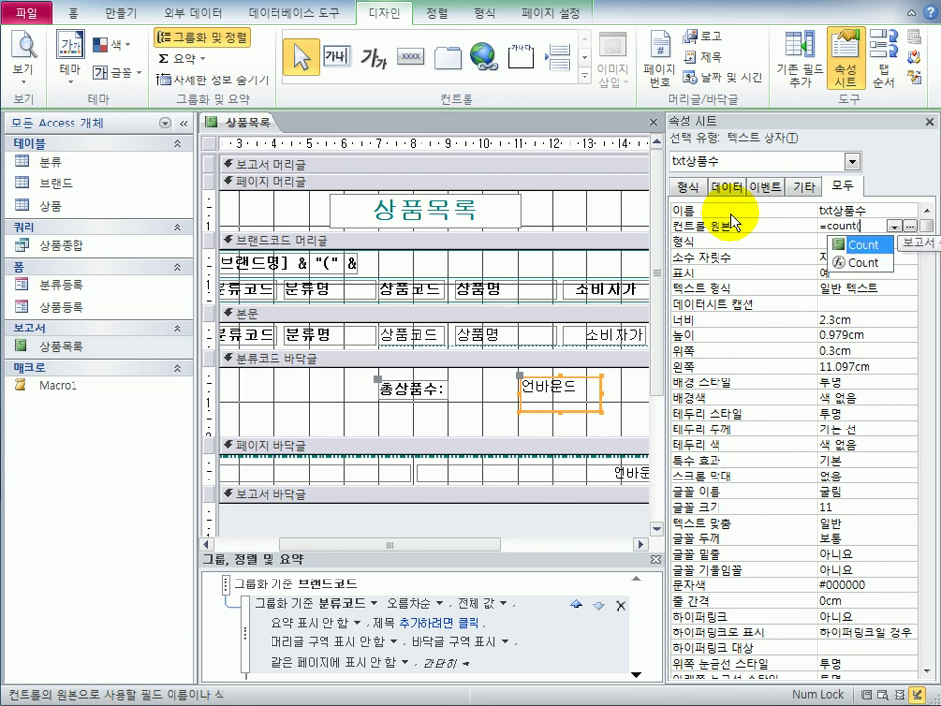
pyautogui.write('*)')
pyautogui.press('Return')
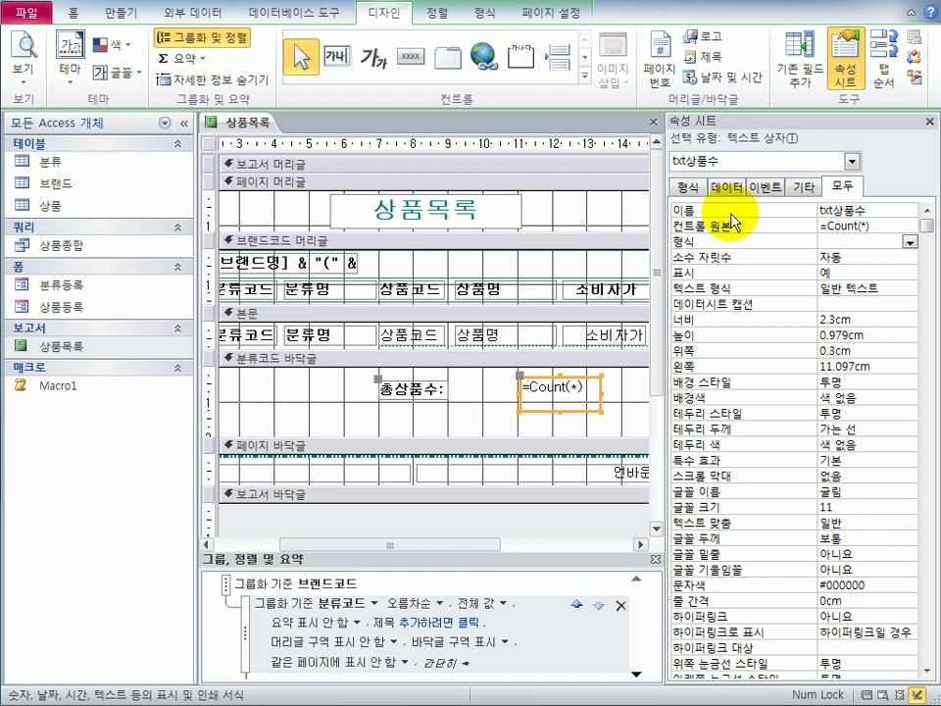
# - Copy the dotted line from the 본문 section into the 분류코드 footer and place it beneath the 총상품수 label, about 1.1 cm down
pyautogui.click(632, 345)
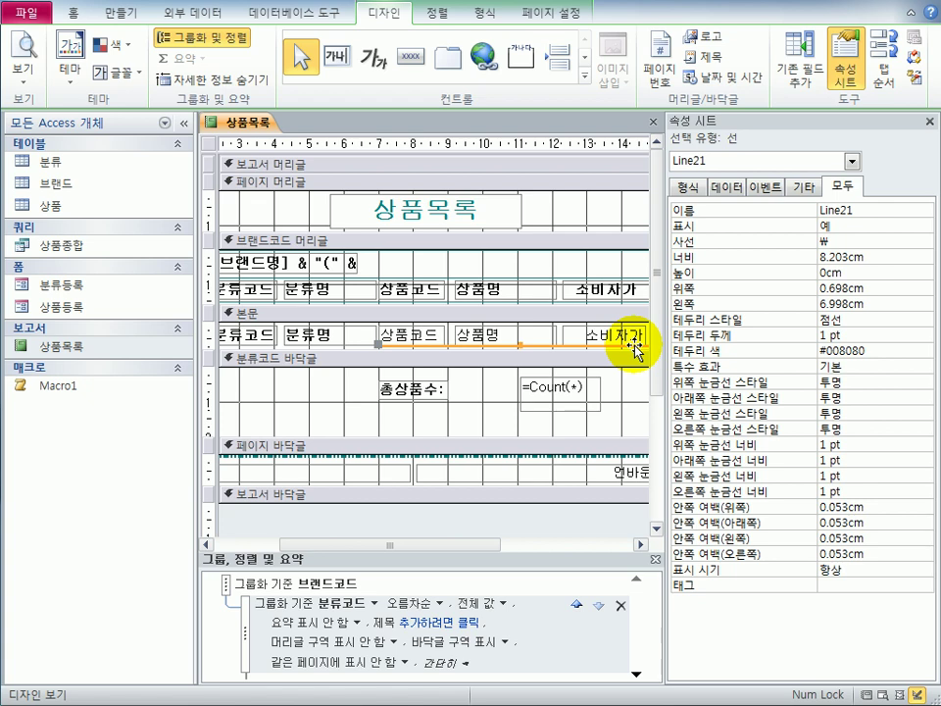
pyautogui.click(599, 430)
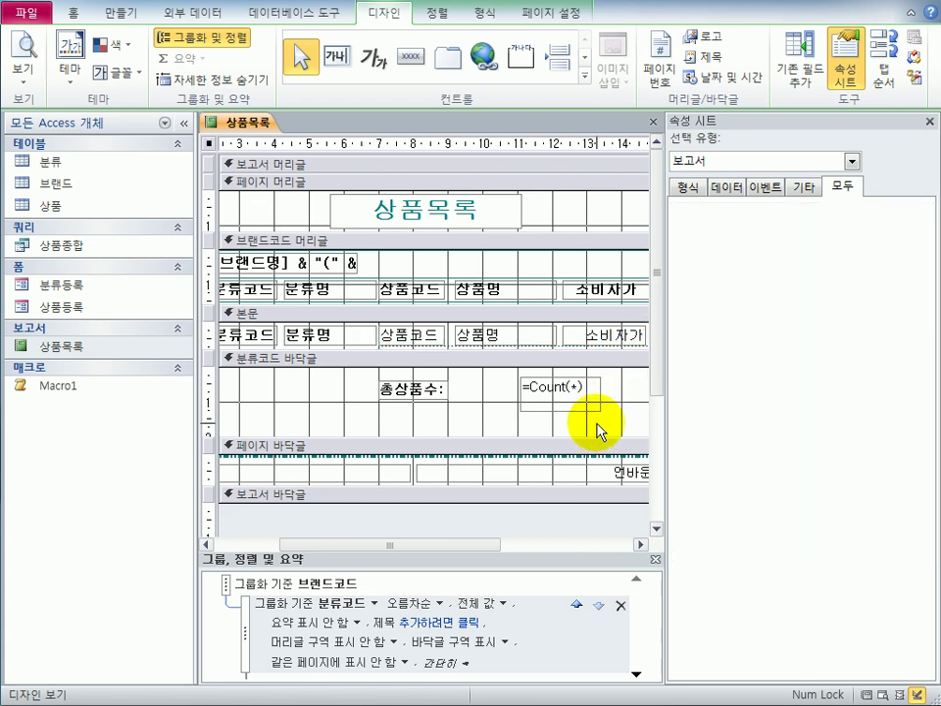
pyautogui.press('Tab')
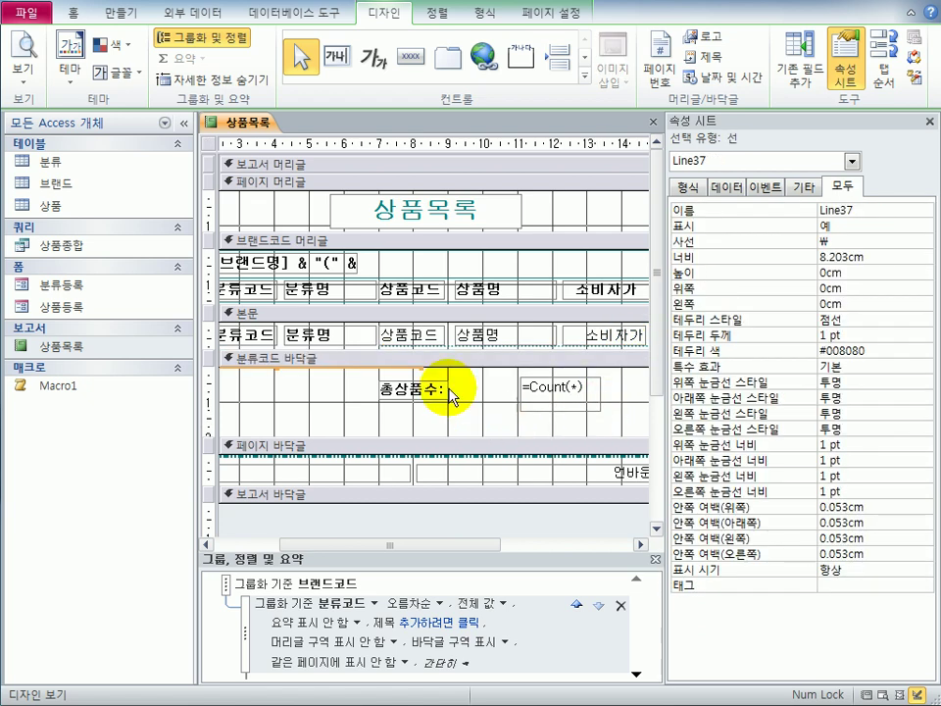
pyautogui.moveTo(391, 368); pyautogui.dragTo(621, 399)
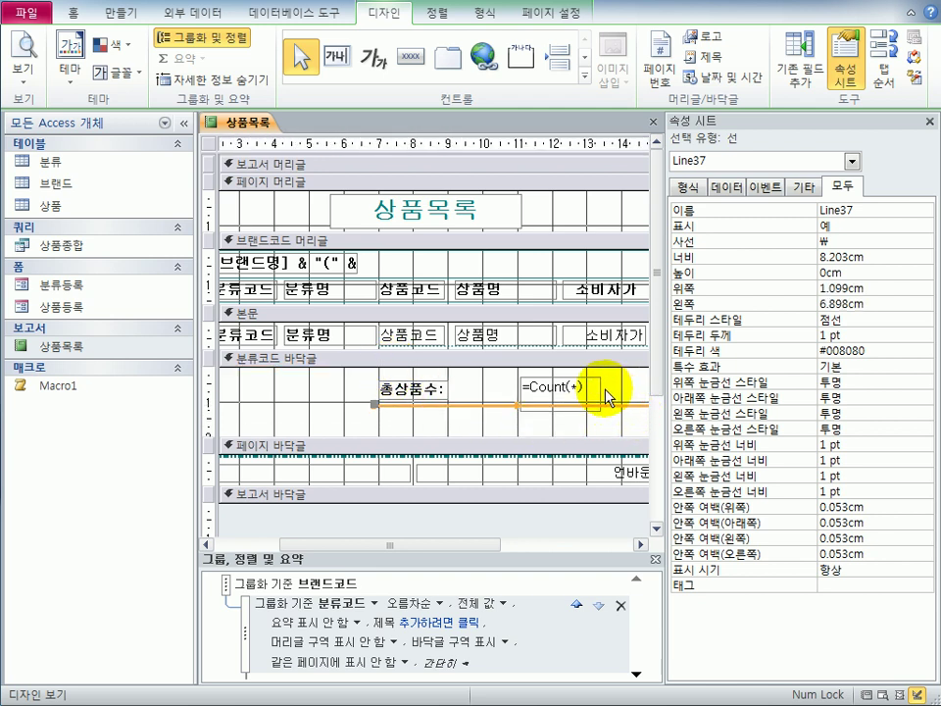
# - Reduce the height of the txt상품수 text box to about 0.6 cm and shorten the 분류코드 footer to just below the dotted line
pyautogui.click(600, 386)
pyautogui.click(557, 398)
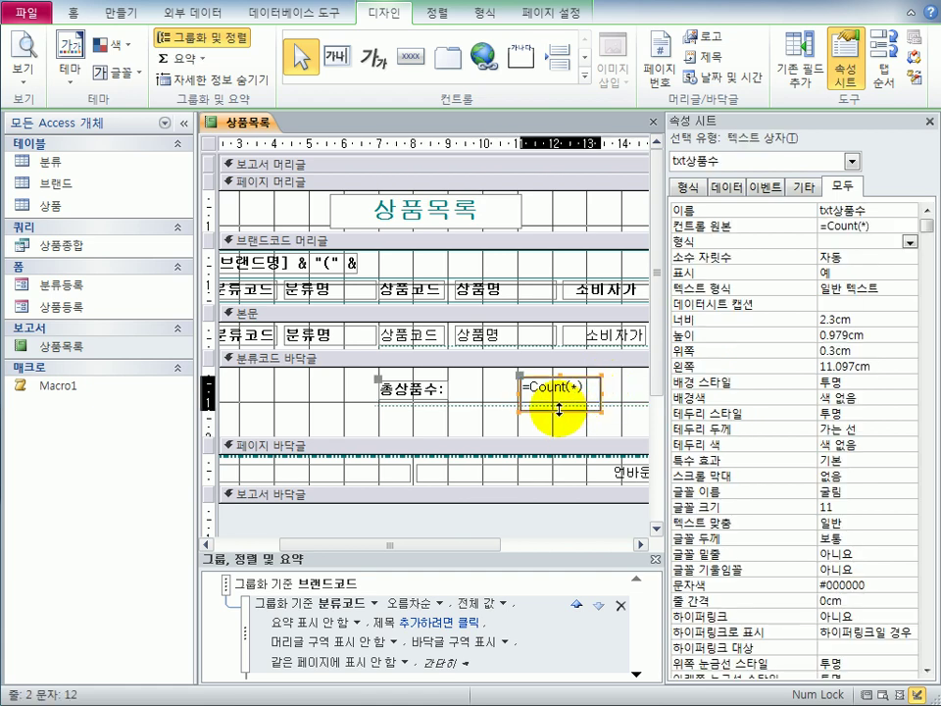
pyautogui.moveTo(558, 398); pyautogui.dragTo(498, 395)
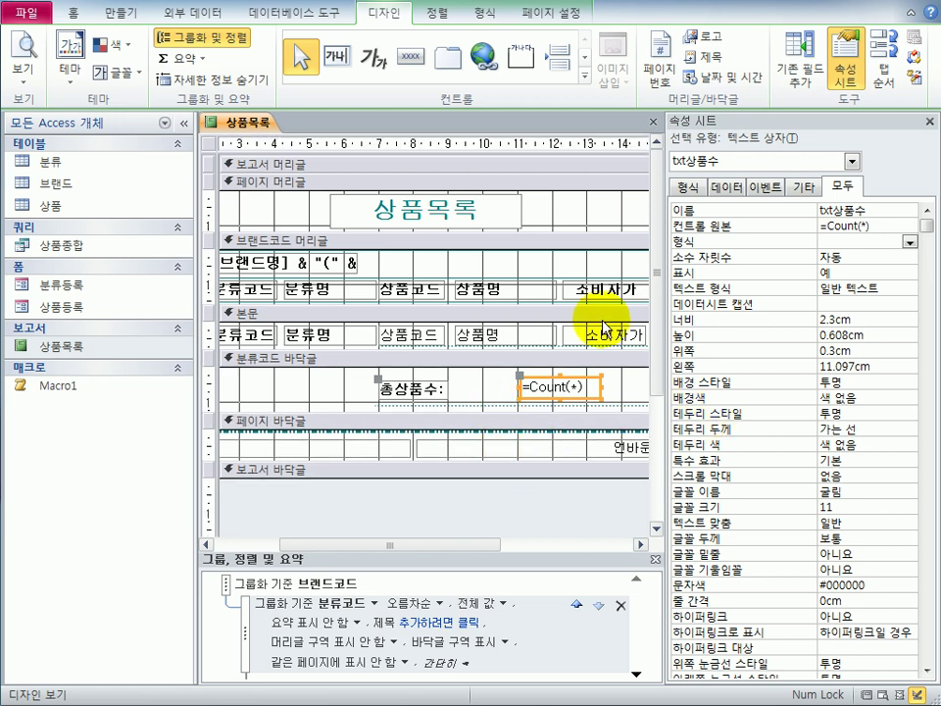
# - Check the product counts in the report's print preview and shift the txt상품수 text box to about 10.7 cm from the left
pyautogui.click(39, 54)
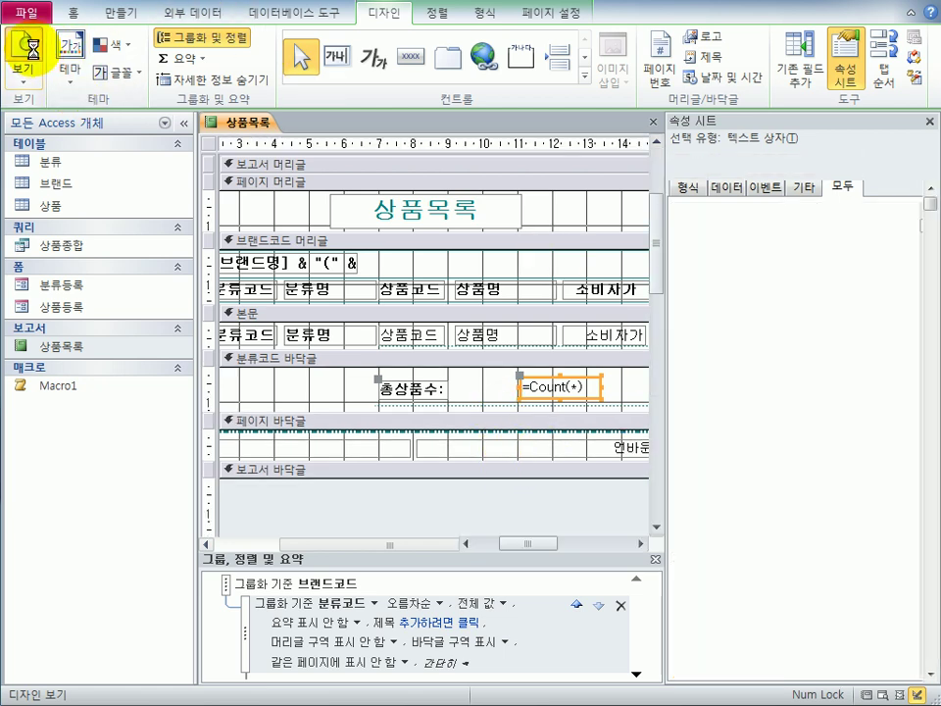
pyautogui.scroll(-2, 755, 378)
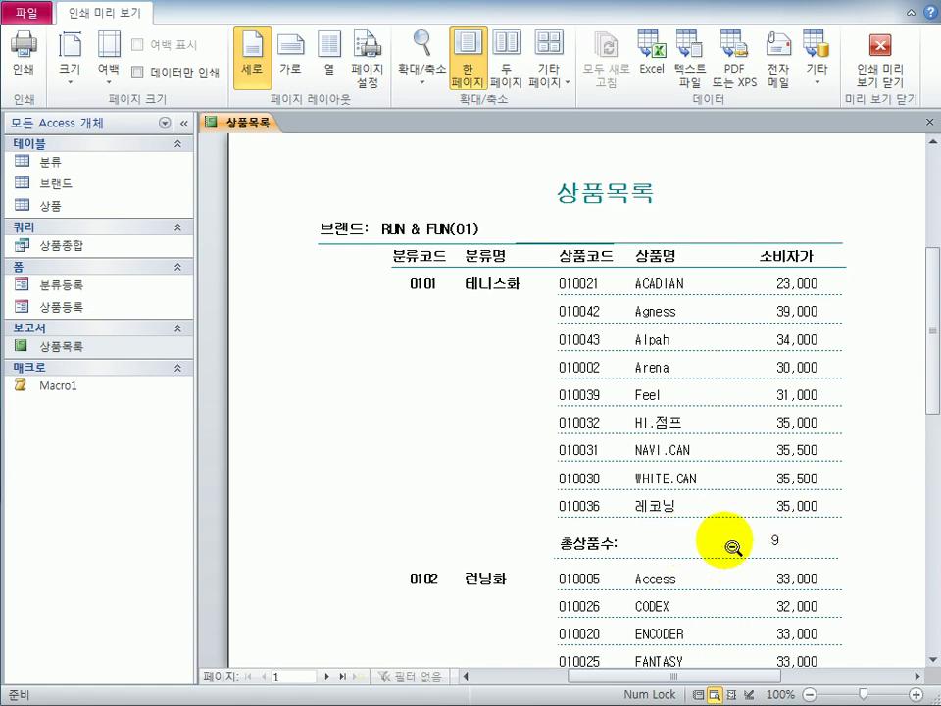
pyautogui.click(877, 73)
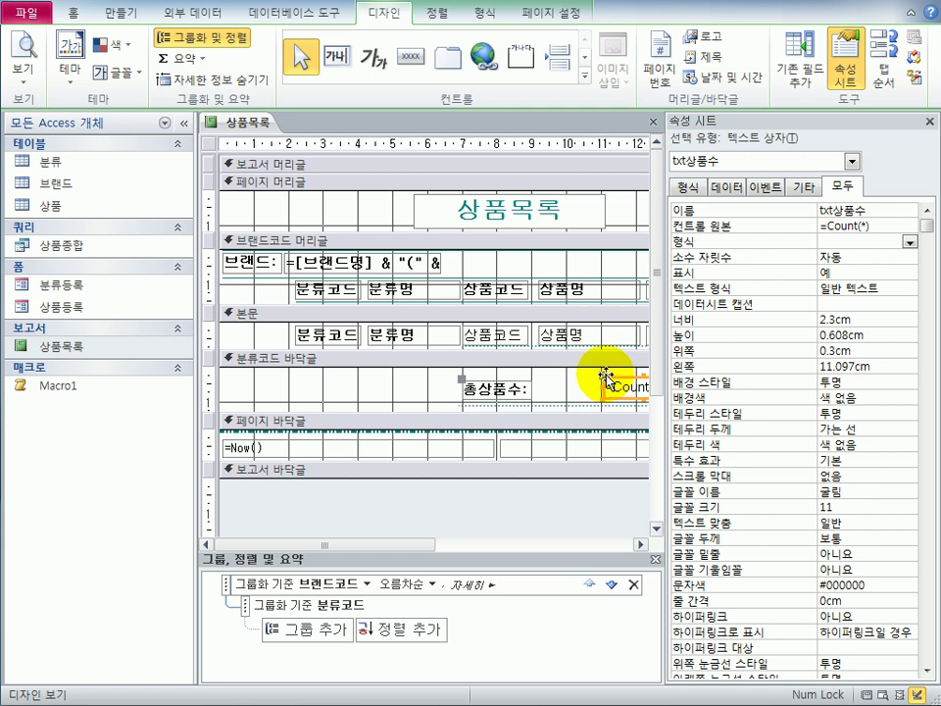
pyautogui.moveTo(601, 377); pyautogui.dragTo(578, 379)
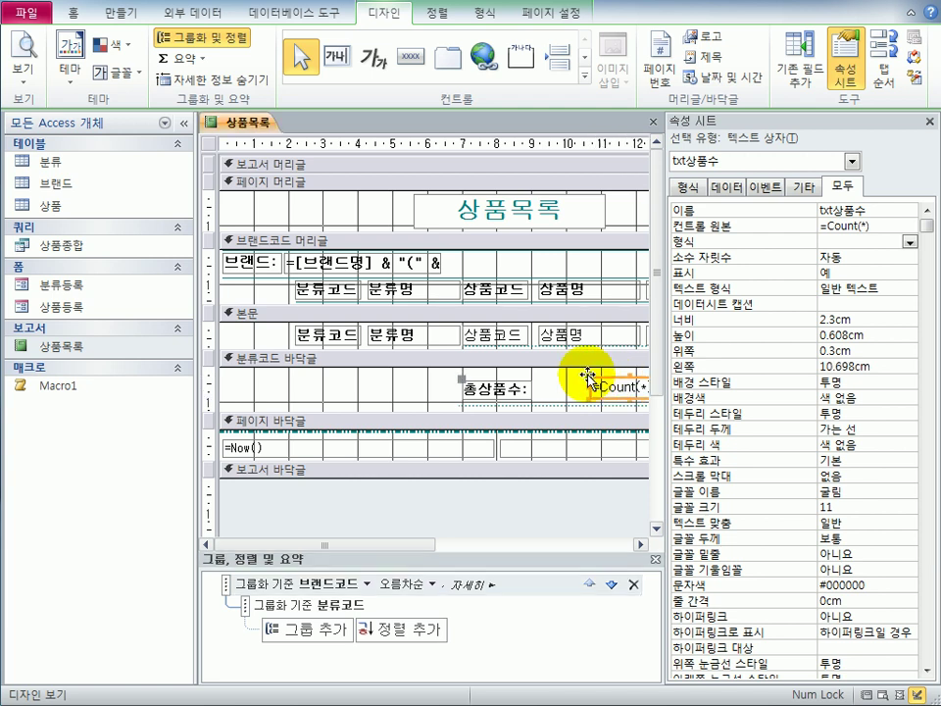
# - Set the control source of the txt페이지 text box in the page footer to =[Page] & "/" & [Pages]
pyautogui.click(534, 446)
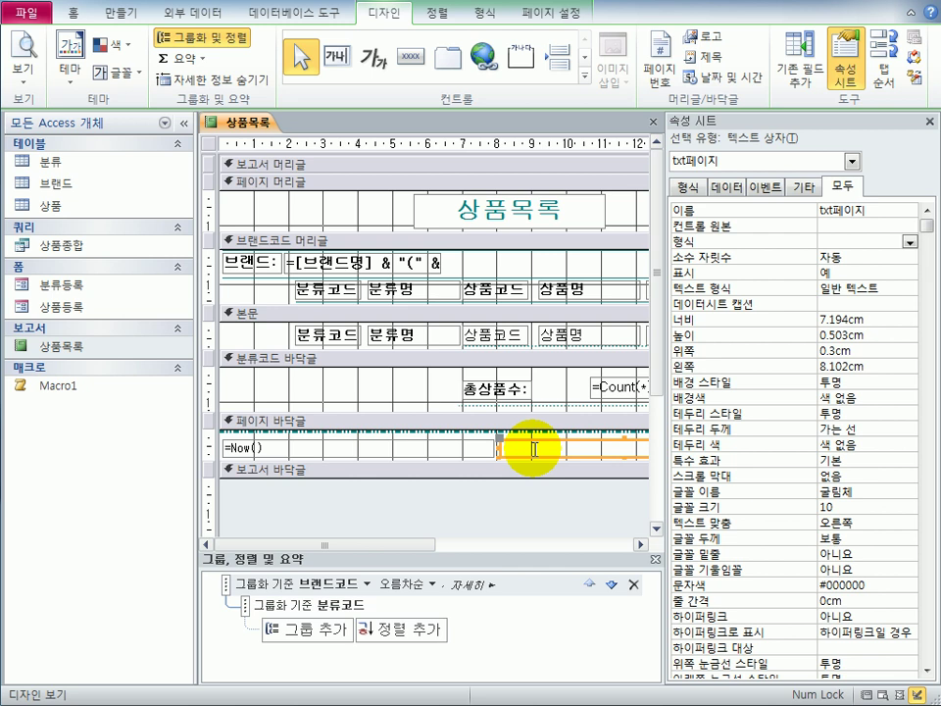
pyautogui.click(893, 226)
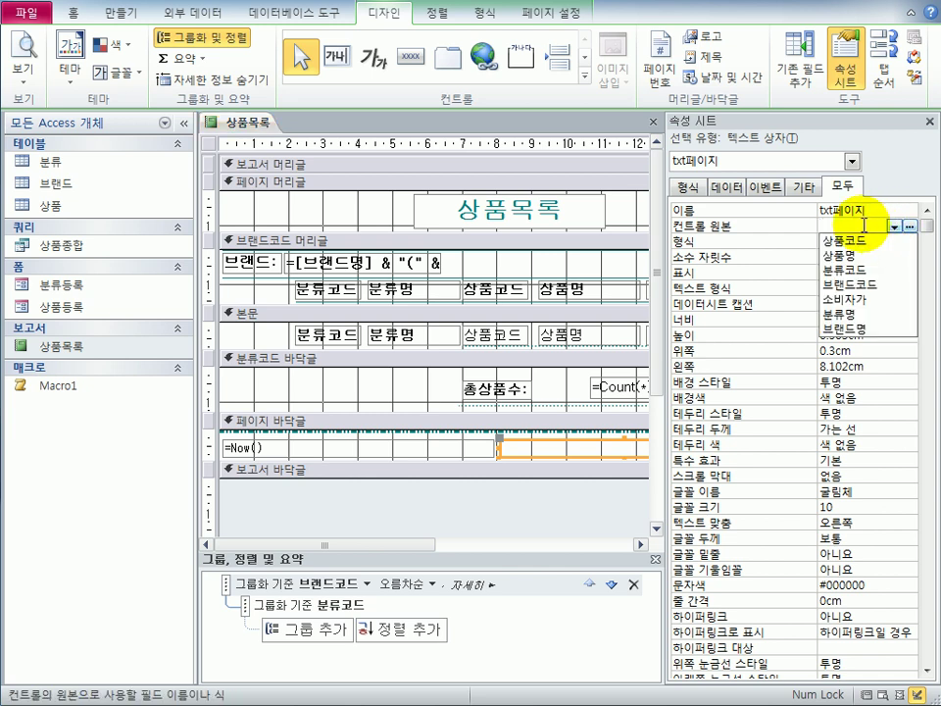
pyautogui.write('=')
pyautogui.write('[')
pyautogui.write('ㅂ')
pyautogui.press('BackSpace')
pyautogui.write('page]')
pyautogui.write('& "')
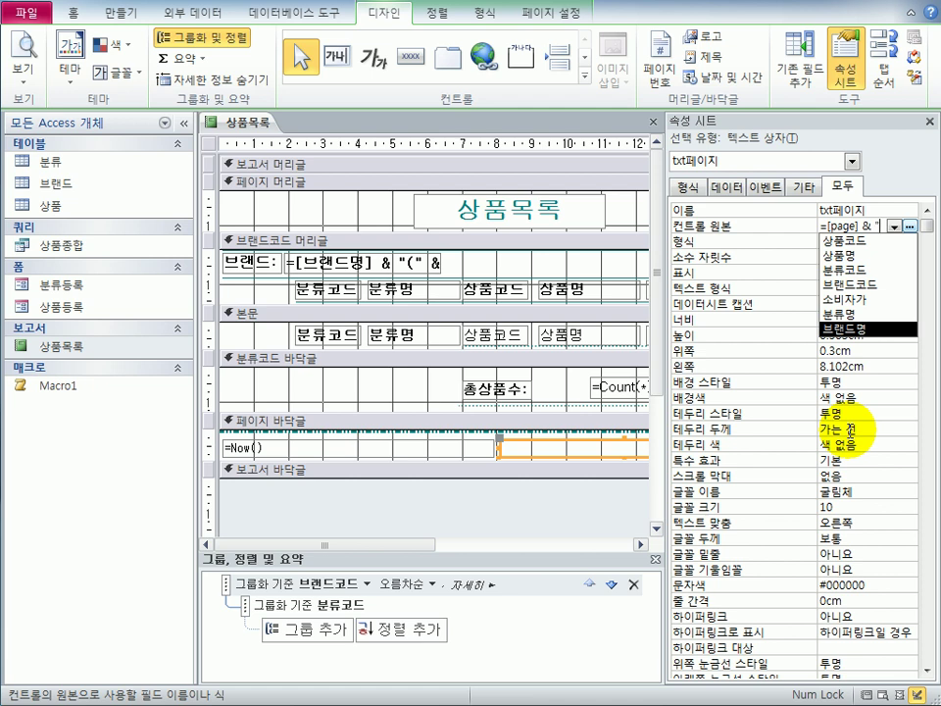
pyautogui.write('/" & [pages]')
pyautogui.press('Return')
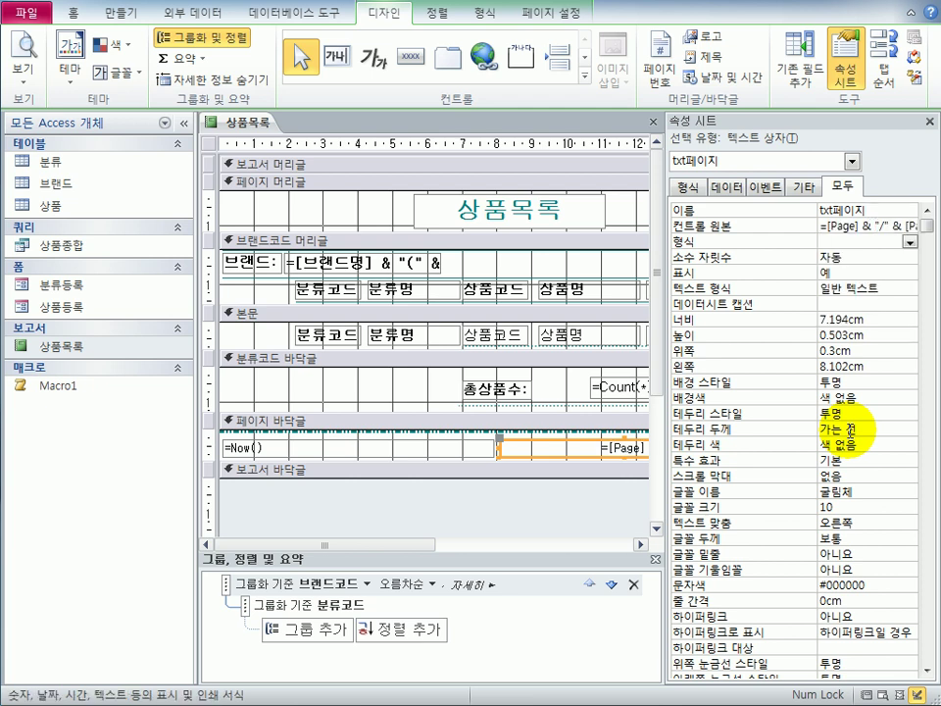
# - Check the page number at the foot of the first page in the report's print preview
pyautogui.click(27, 49)
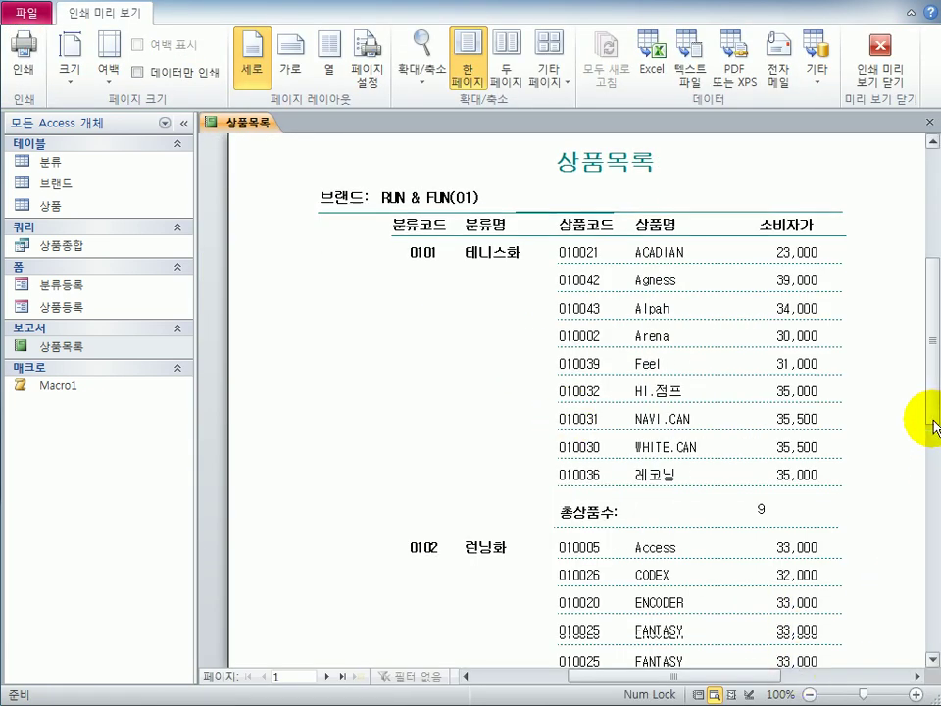
pyautogui.moveTo(934, 427); pyautogui.dragTo(908, 571)
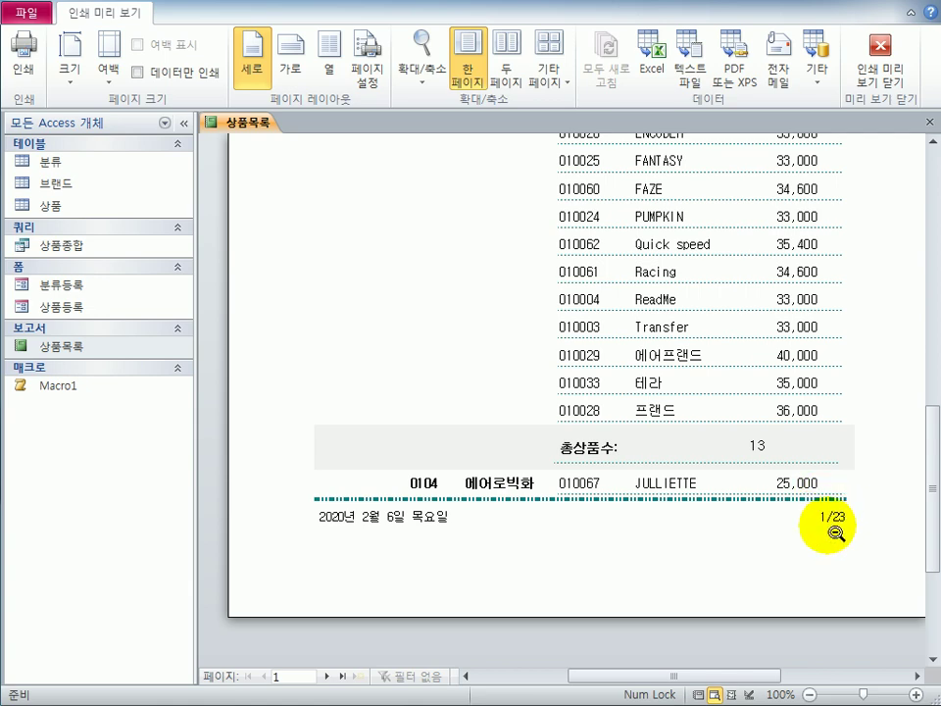
pyautogui.click(887, 79)
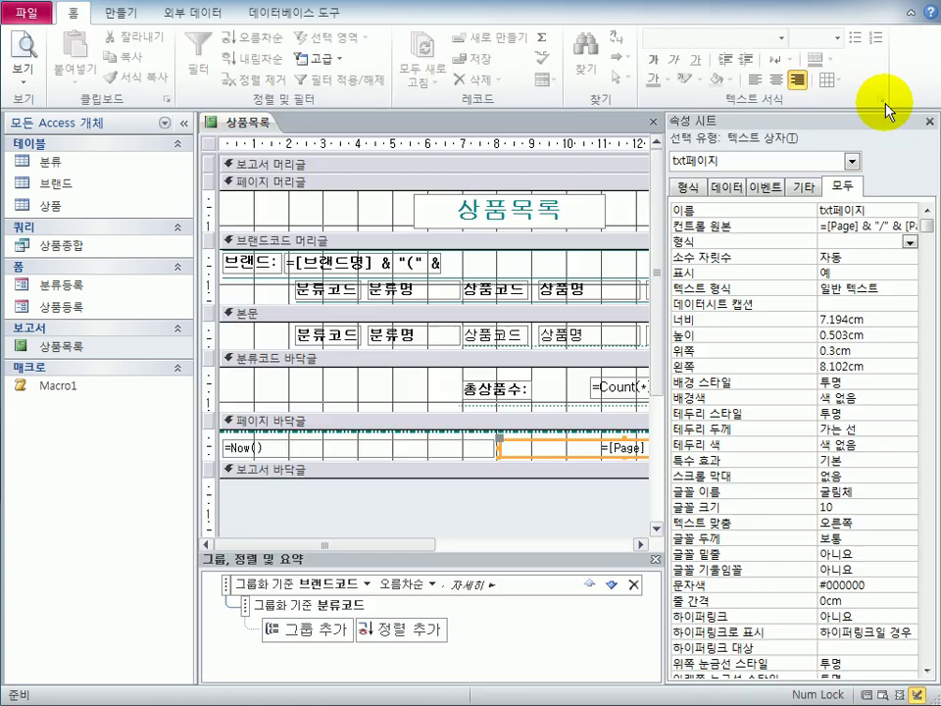
# - Add a space on each side of the slash in the txt페이지 expression and check it in print preview
pyautogui.click(878, 227)
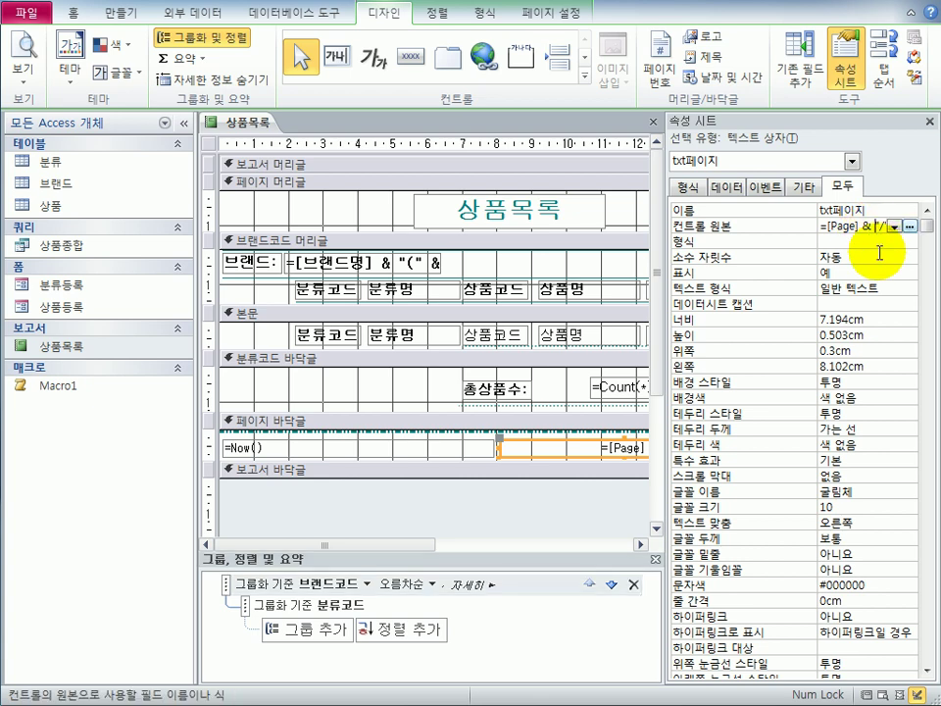
pyautogui.click(906, 227)
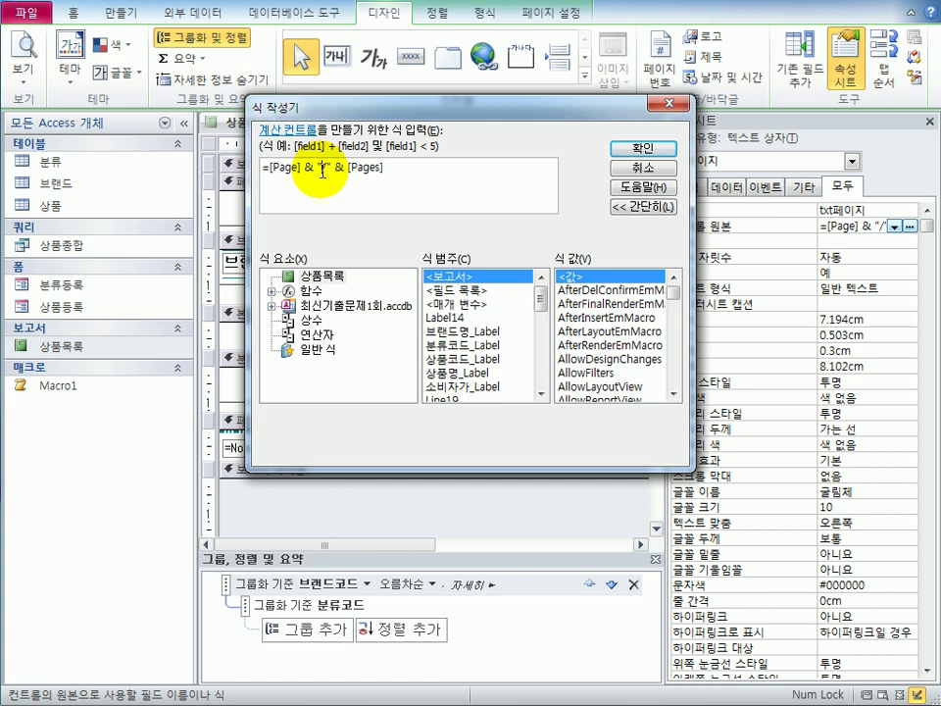
pyautogui.click(321, 168)
pyautogui.click(327, 167)
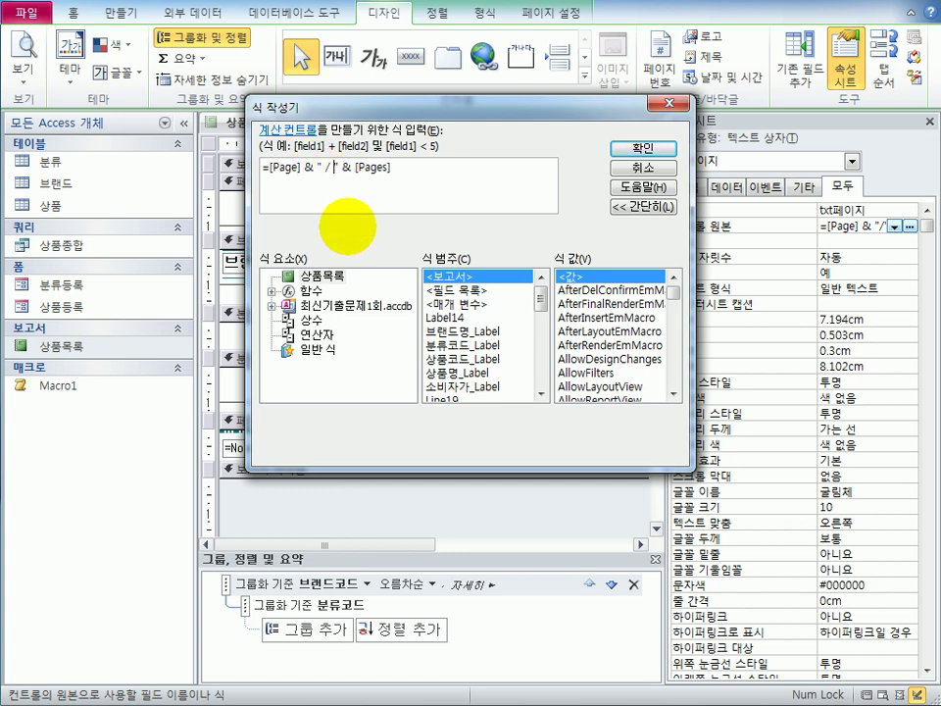
pyautogui.click(639, 149)
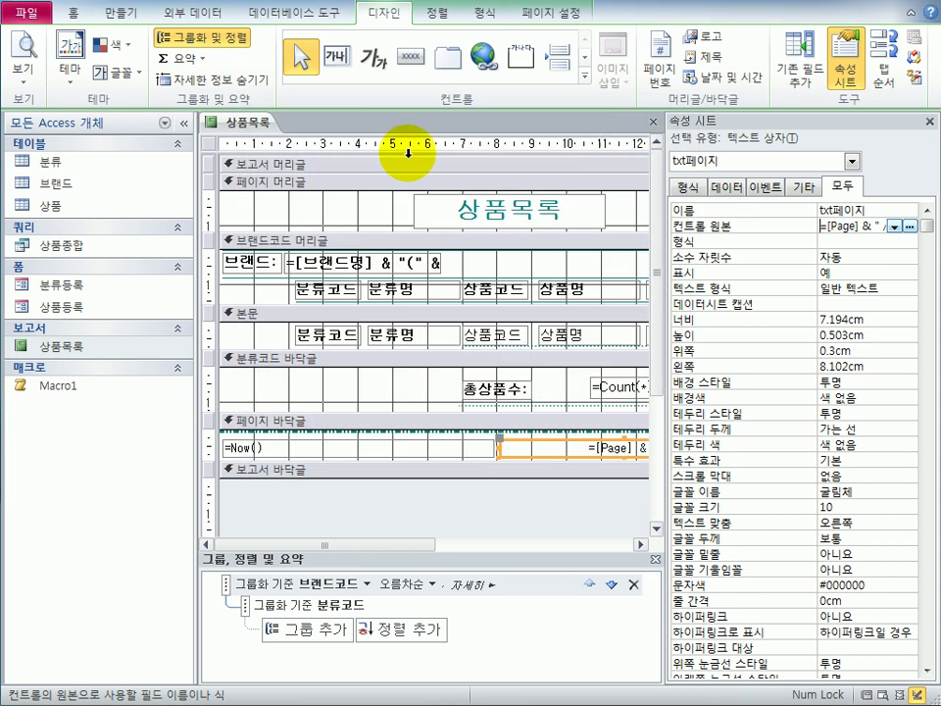
pyautogui.click(22, 49)
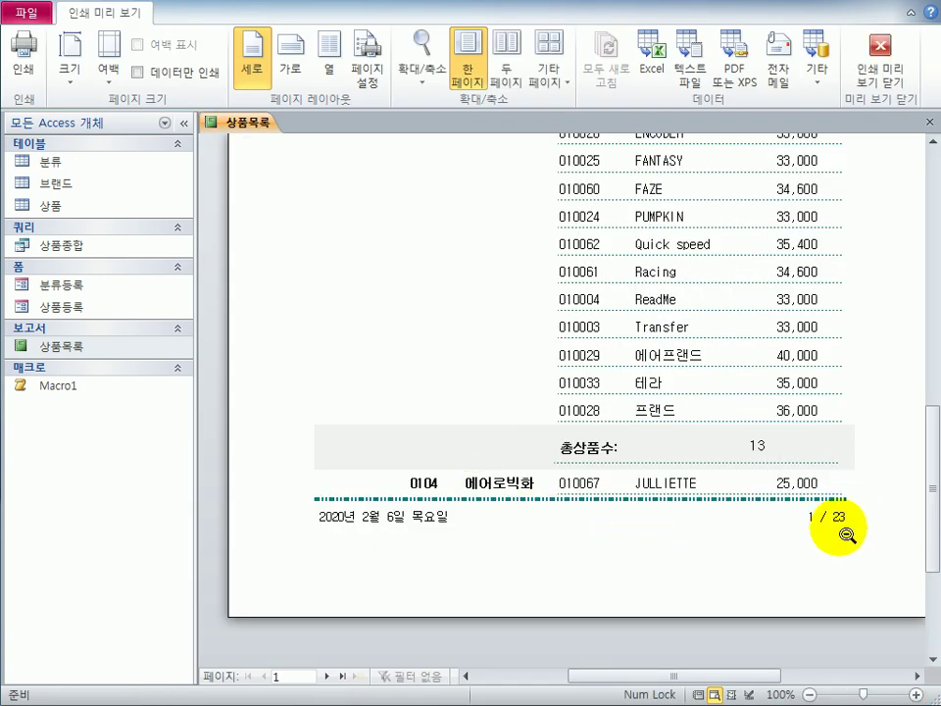
pyautogui.click(879, 70)
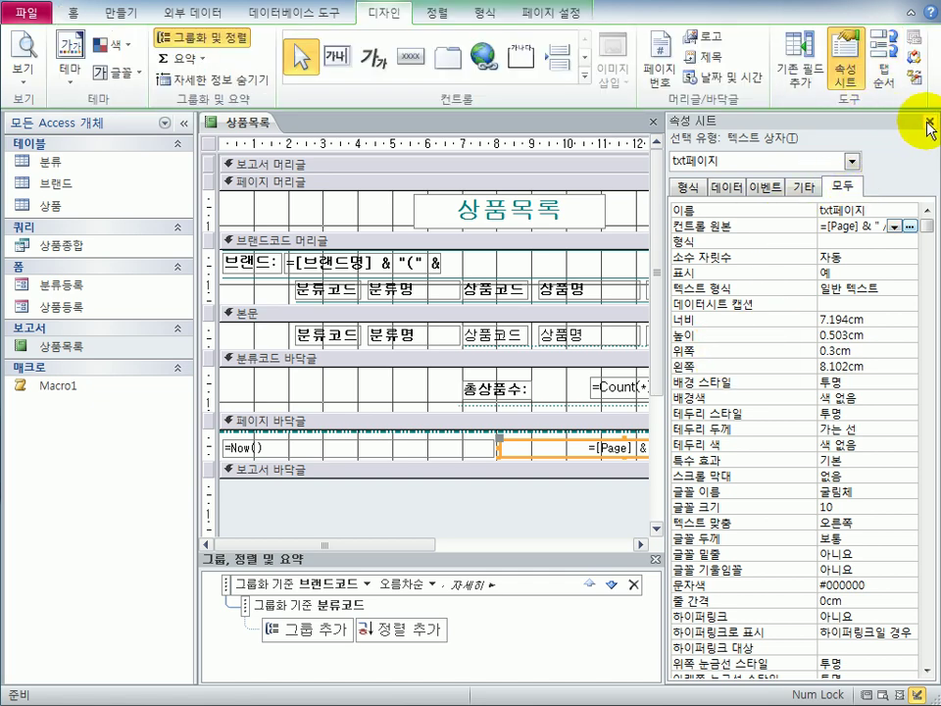
# - Close the property sheet and the 상품목록 report, saving its design changes
pyautogui.click(929, 123)
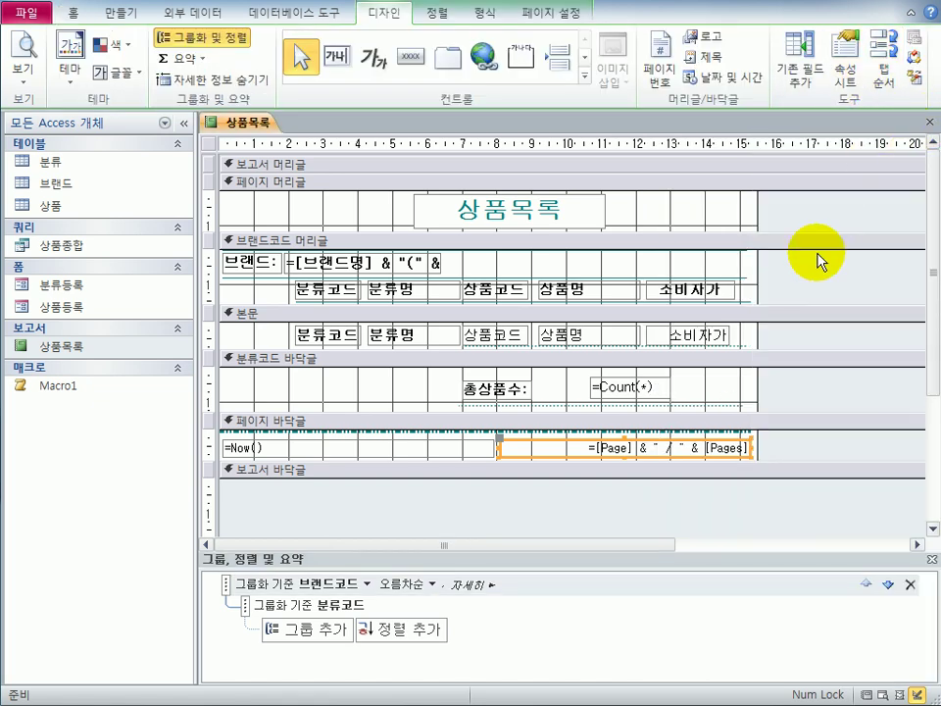
pyautogui.click(930, 124)
pyautogui.moveTo(236, 384); pyautogui.dragTo(525, 227)
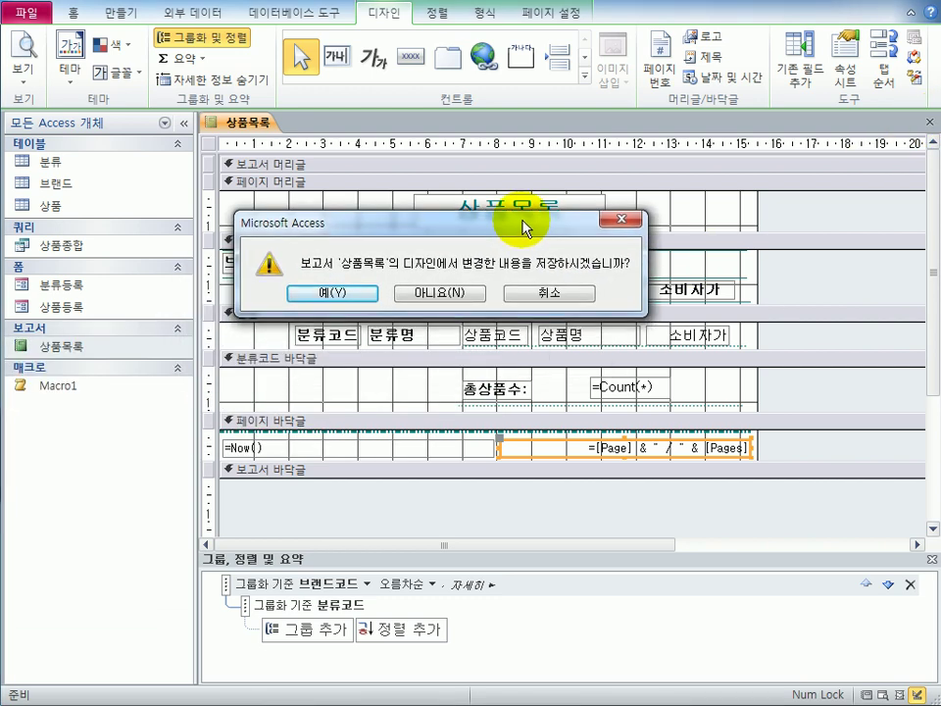
pyautogui.click(333, 293)
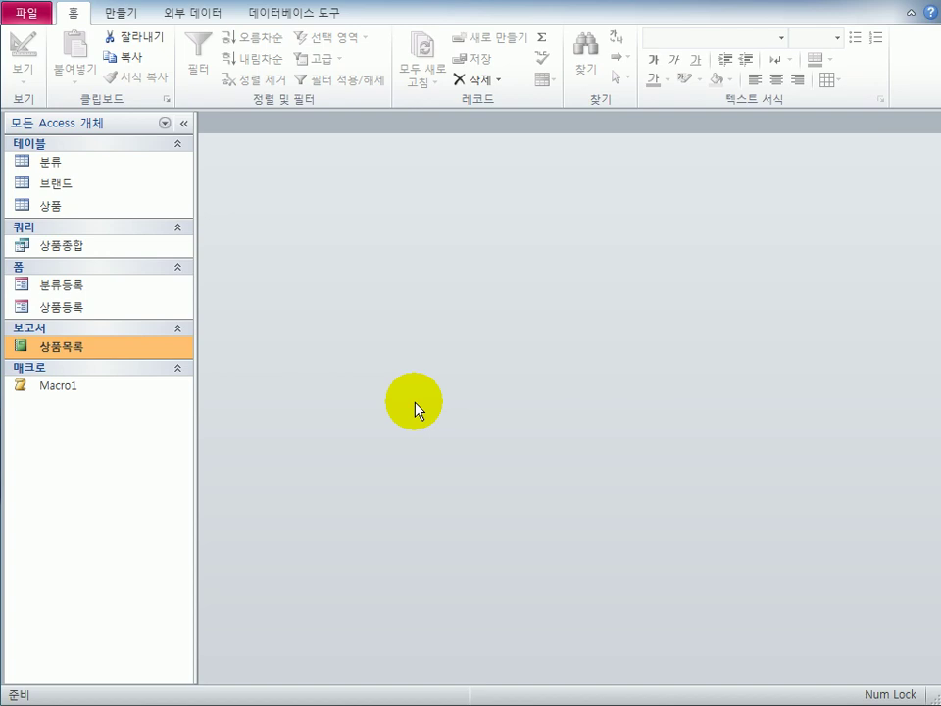
# - Open the 상품등록 form in design view
pyautogui.click(117, 314)
pyautogui.rightClick(117, 315)
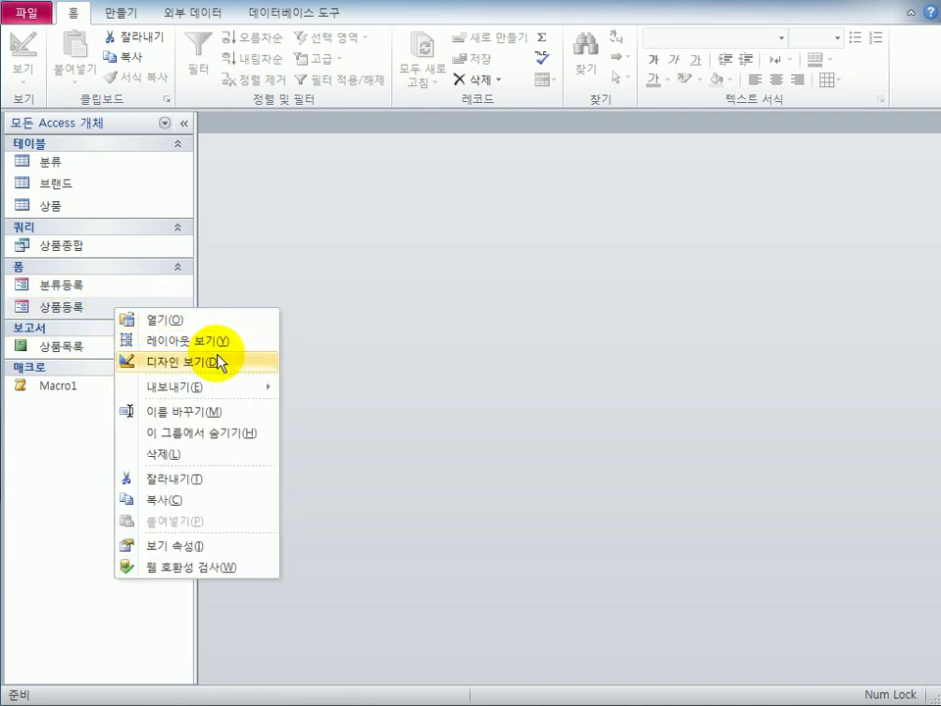
pyautogui.click(218, 360)
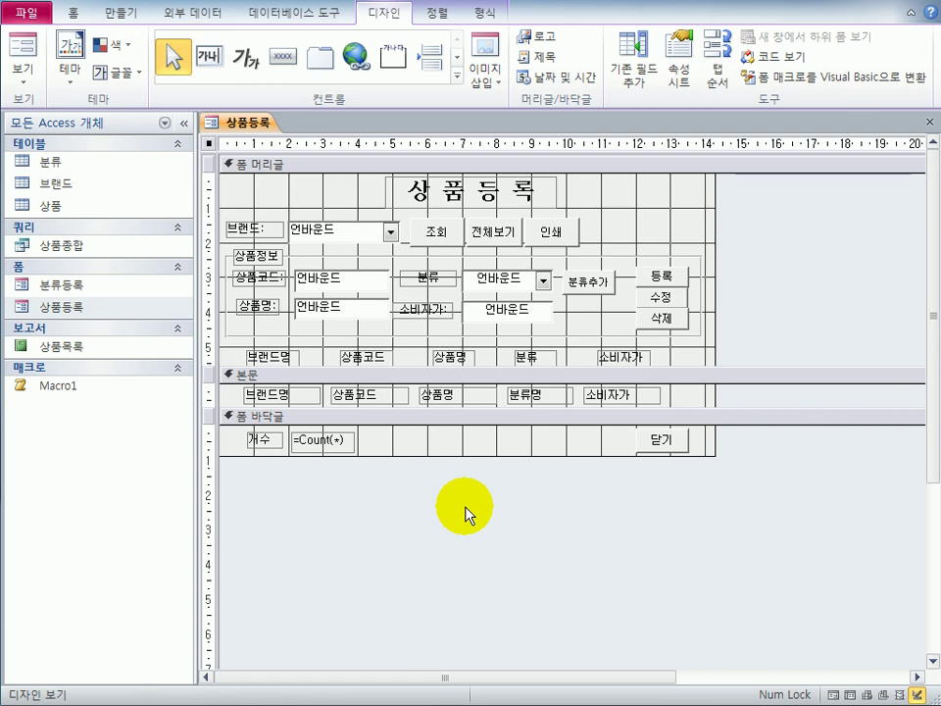
# - Assign an event procedure to the On Click event of the 조회 button (cmd조회) and open its code
pyautogui.click(435, 234)
pyautogui.click(679, 59)
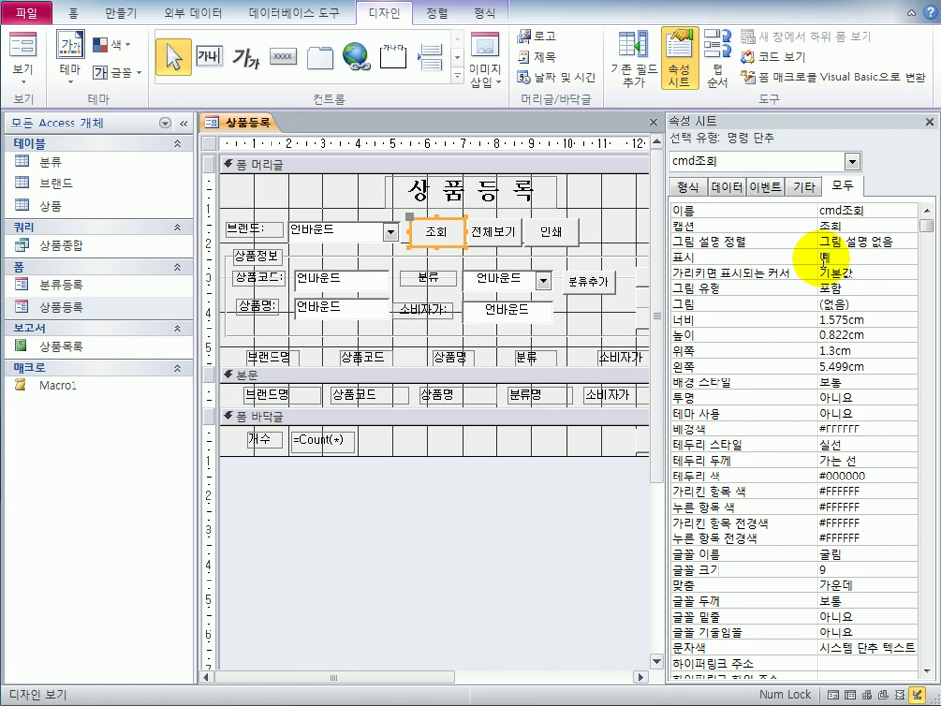
pyautogui.click(765, 186)
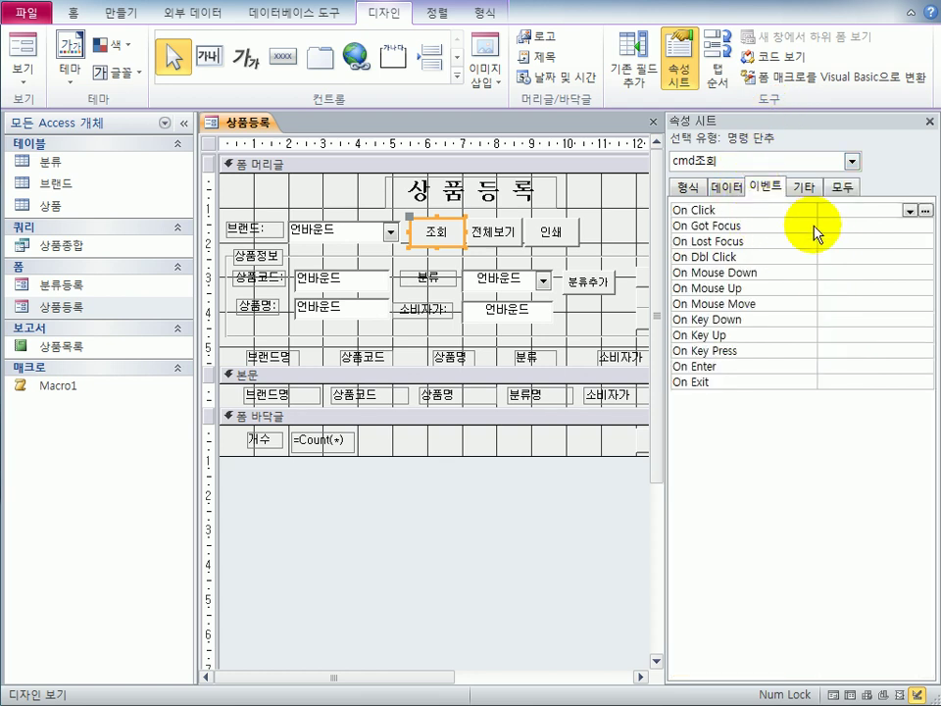
pyautogui.click(872, 210)
pyautogui.click(910, 210)
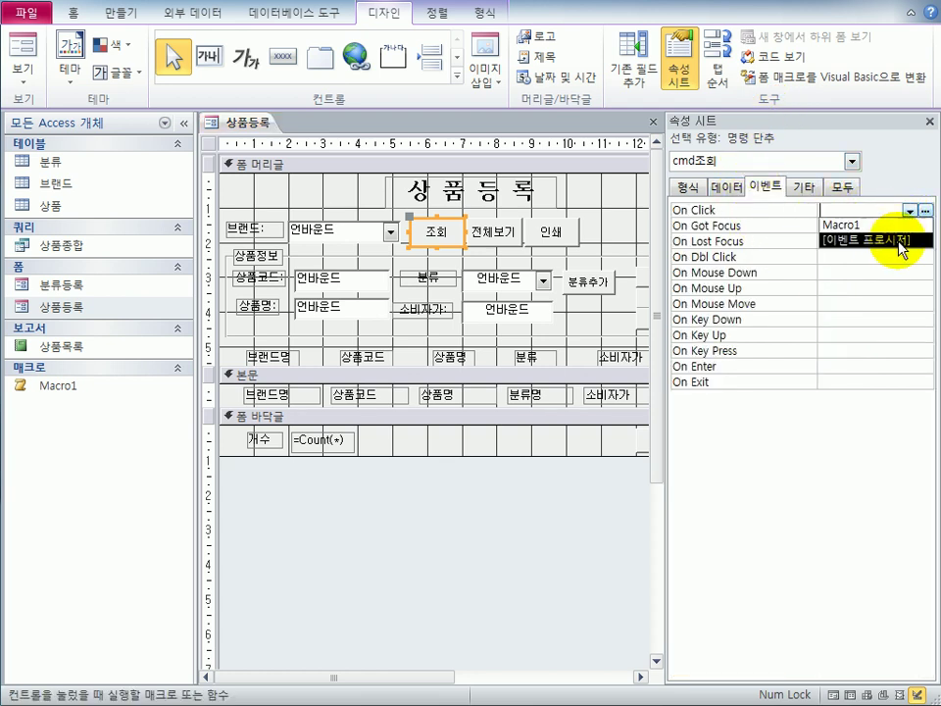
pyautogui.click(897, 240)
pyautogui.click(924, 211)
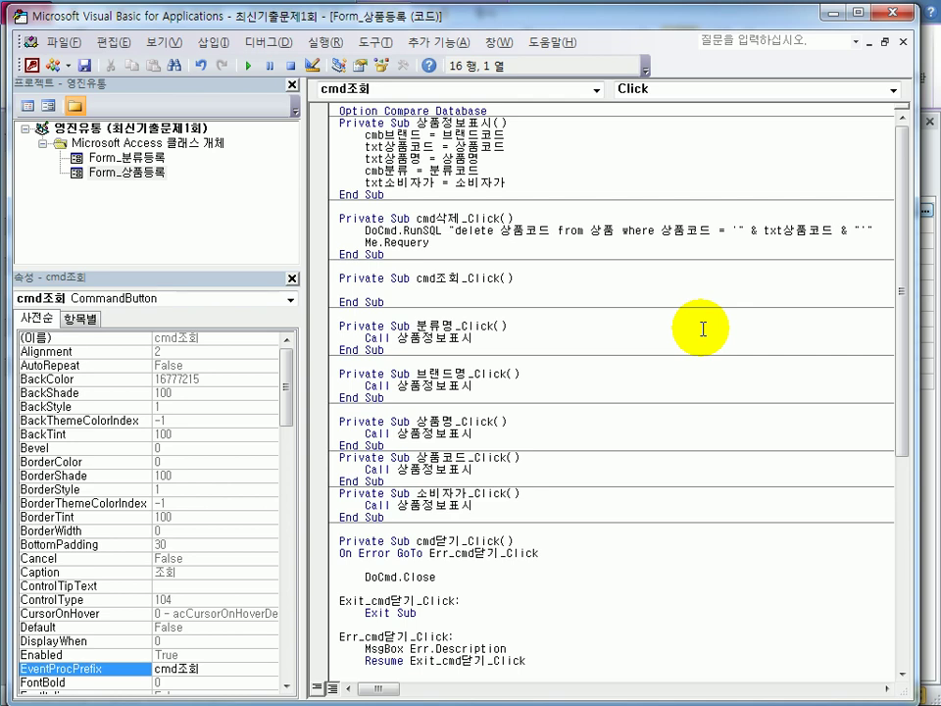
# - In the cmd조회_Click procedure, enter the line Me.Filter = "브랜드코드 = cmb브랜드"
pyautogui.press('Tab')
pyautogui.write('me.fil')
pyautogui.press('Tab')
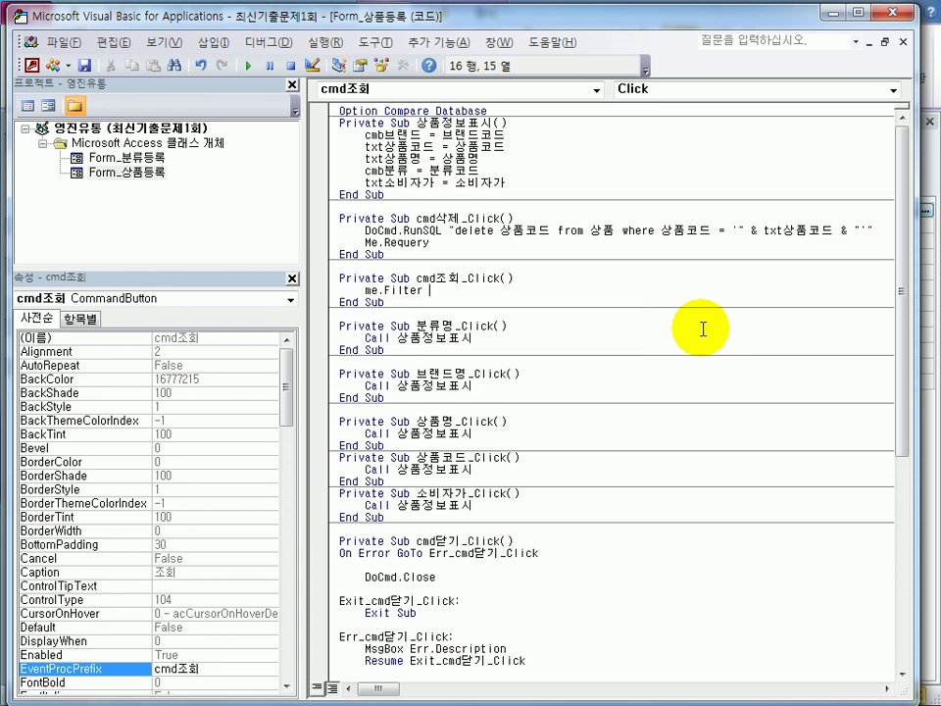
pyautogui.write('= "')
pyautogui.write('브랜드코드 ')
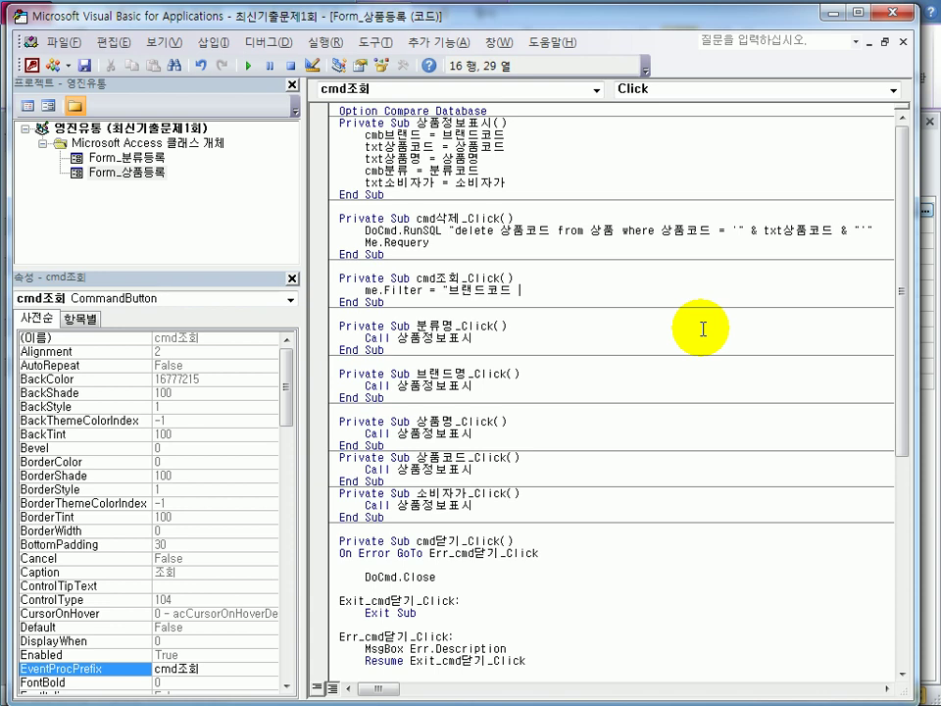
pyautogui.write('= cmb브랜드"')
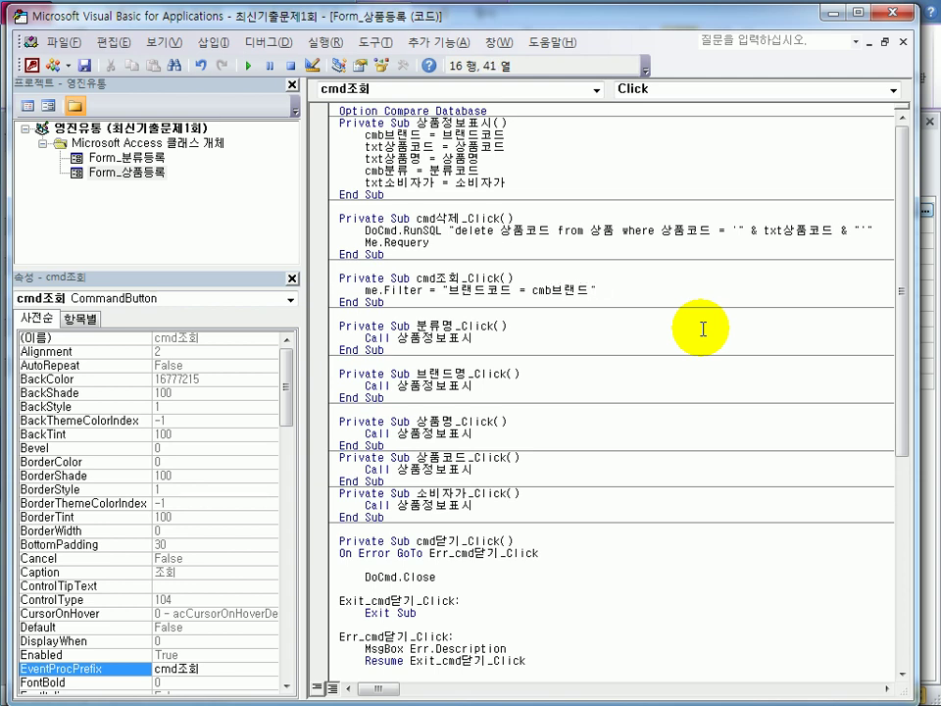
# - Enclose cmb브랜드 in single quotes within the Me.Filter string
pyautogui.click(518, 291)
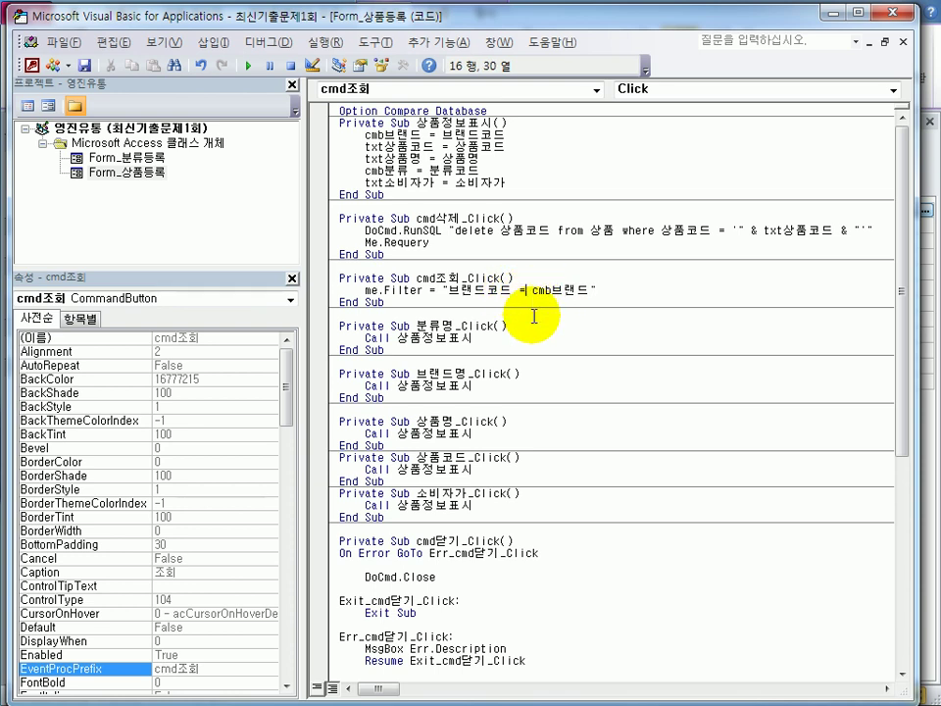
pyautogui.press('Right')
pyautogui.press('Right')
pyautogui.write("'")
pyautogui.press('Right')
pyautogui.press('Right')
pyautogui.press('Right')
pyautogui.press('Right')
pyautogui.press('Right')
pyautogui.press('Right')
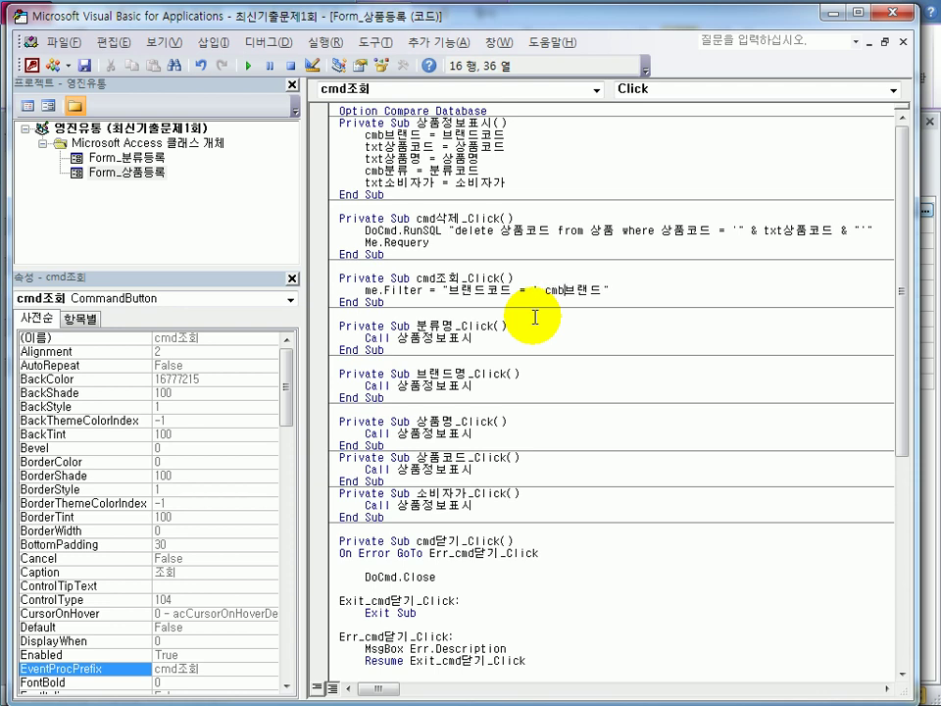
pyautogui.write("'")
# - Concatenate cmb브랜드 outside the string literals so the line reads Me.Filter = "브랜드코드 = '" & cmb브랜드 & "'"
pyautogui.press('Left')
pyautogui.press('Left')
pyautogui.press('Left')
pyautogui.press('Left')
pyautogui.press('Left')
pyautogui.press('Left')
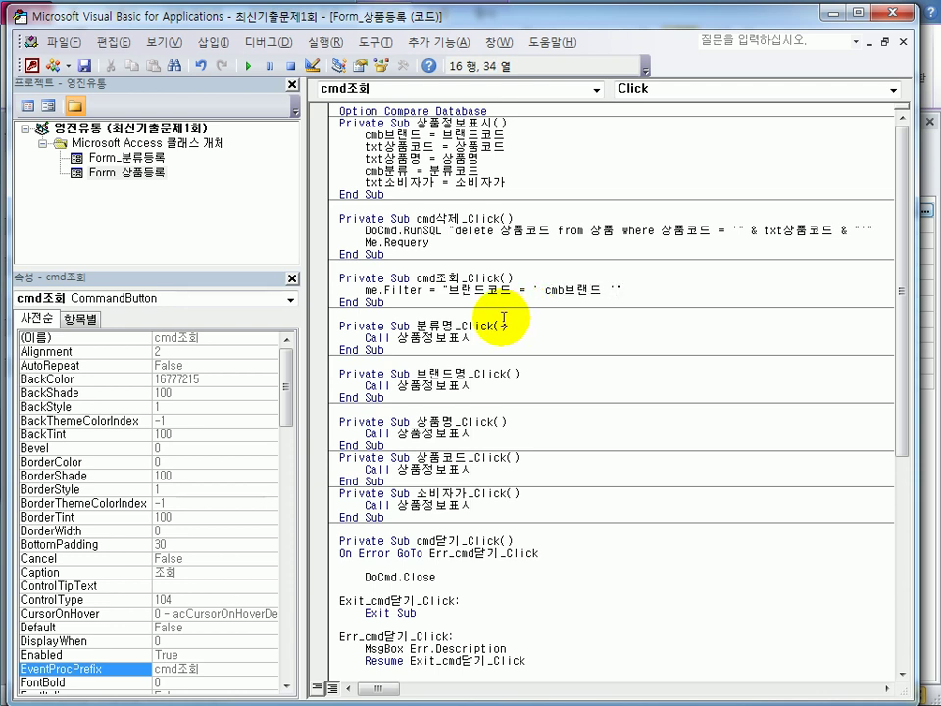
pyautogui.press('Left')
pyautogui.press('Left')
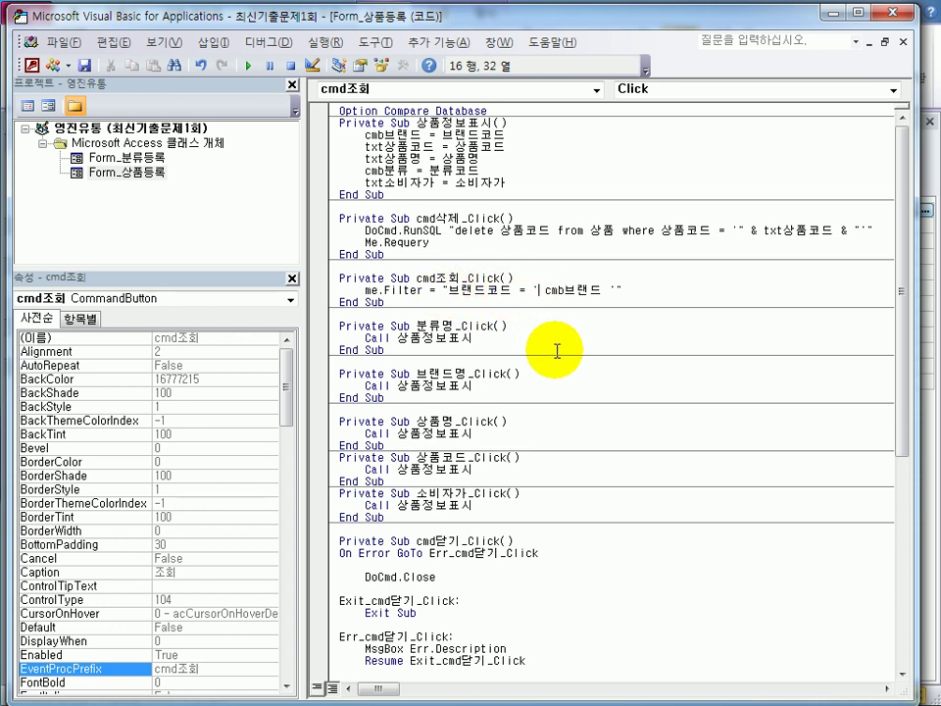
pyautogui.write('" &')
pyautogui.press('Right')
pyautogui.press('Right')
pyautogui.press('Right')
pyautogui.press('Right')
pyautogui.press('Right')
pyautogui.press('Right')
pyautogui.press('Right')
pyautogui.press('Right')
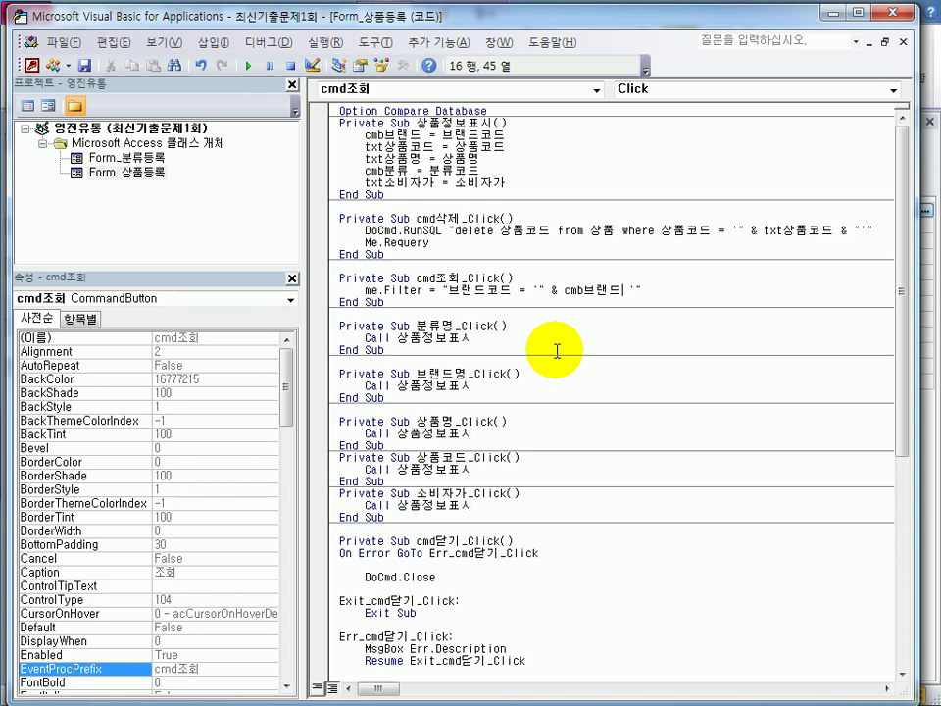
pyautogui.write('& "')
pyautogui.press('Right')
pyautogui.press('Right')
pyautogui.press('Return')
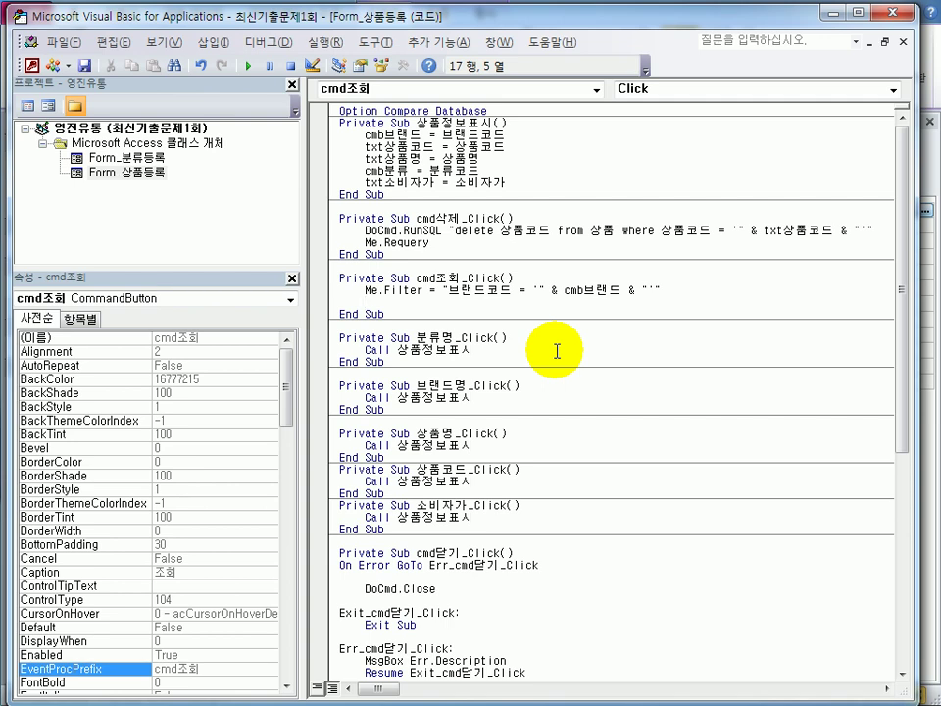
# - Add the line Me.FilterOn = True to the cmd조회_Click procedure and return to the form design
pyautogui.write('me.FilterOn =')
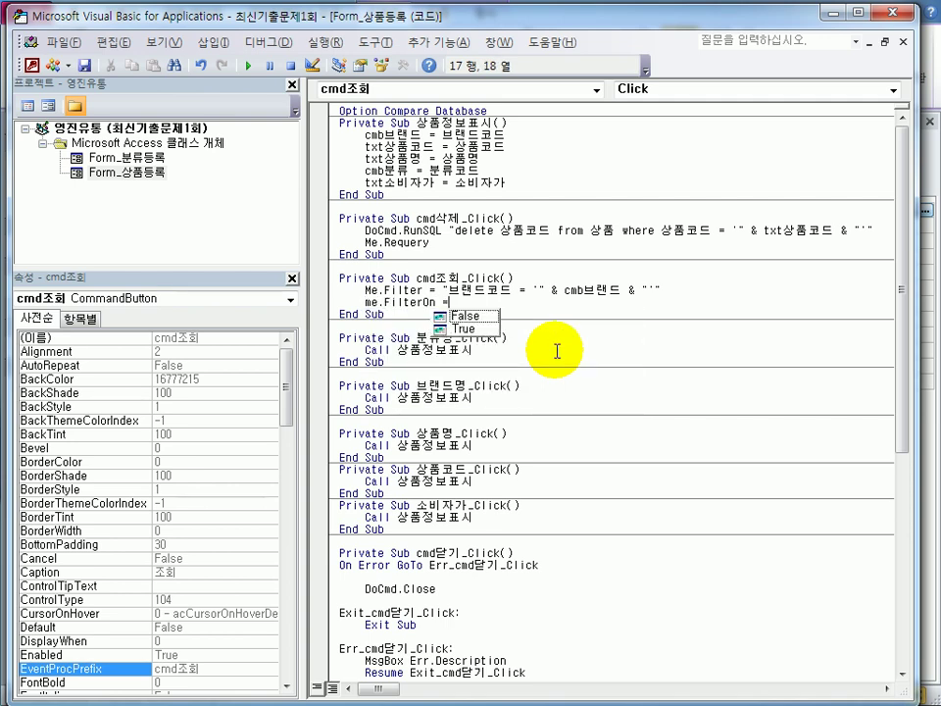
pyautogui.write('t')
pyautogui.press('Tab')
pyautogui.press('Down')
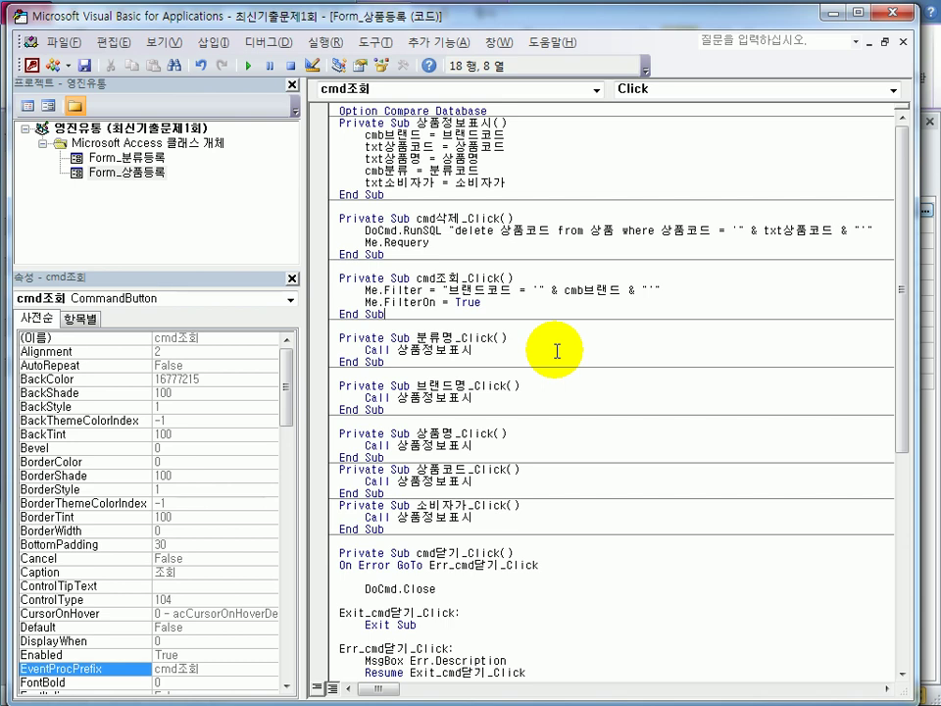
pyautogui.click(894, 13)
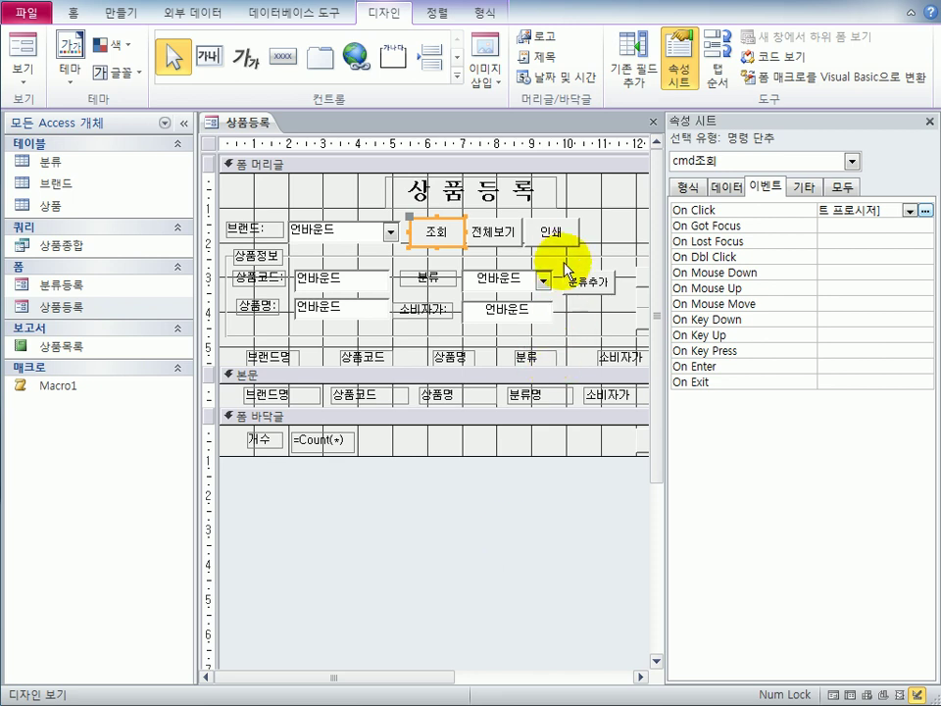
# - Select the 인쇄 button on the 상품등록 form, and create a new macro with an OpenReport action
pyautogui.click(554, 233)
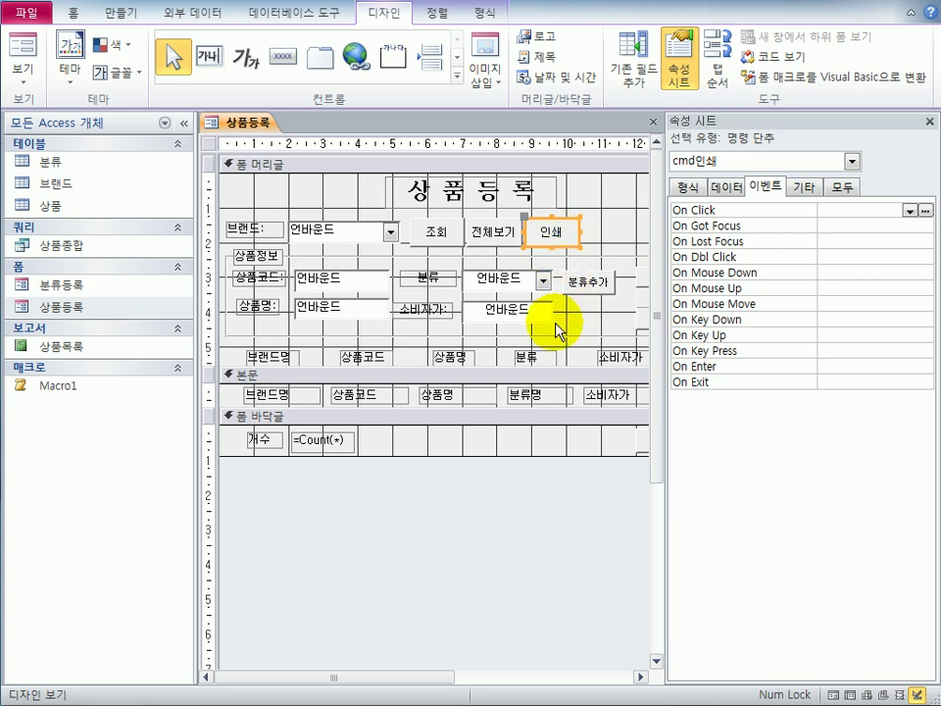
pyautogui.click(120, 13)
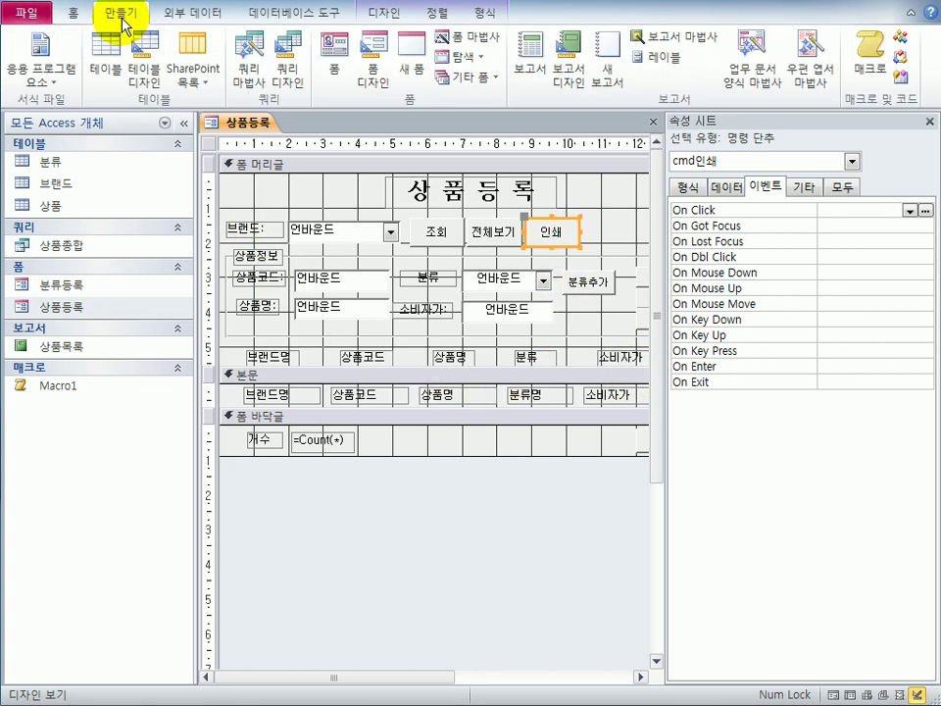
pyautogui.click(871, 60)
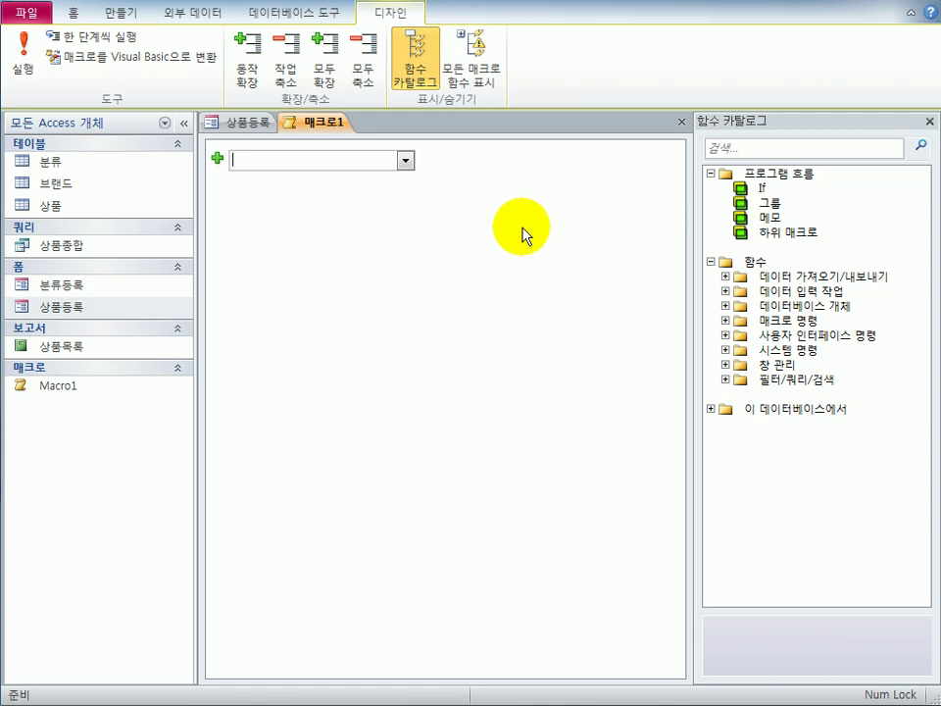
pyautogui.click(406, 161)
pyautogui.moveTo(420, 226); pyautogui.dragTo(412, 315)
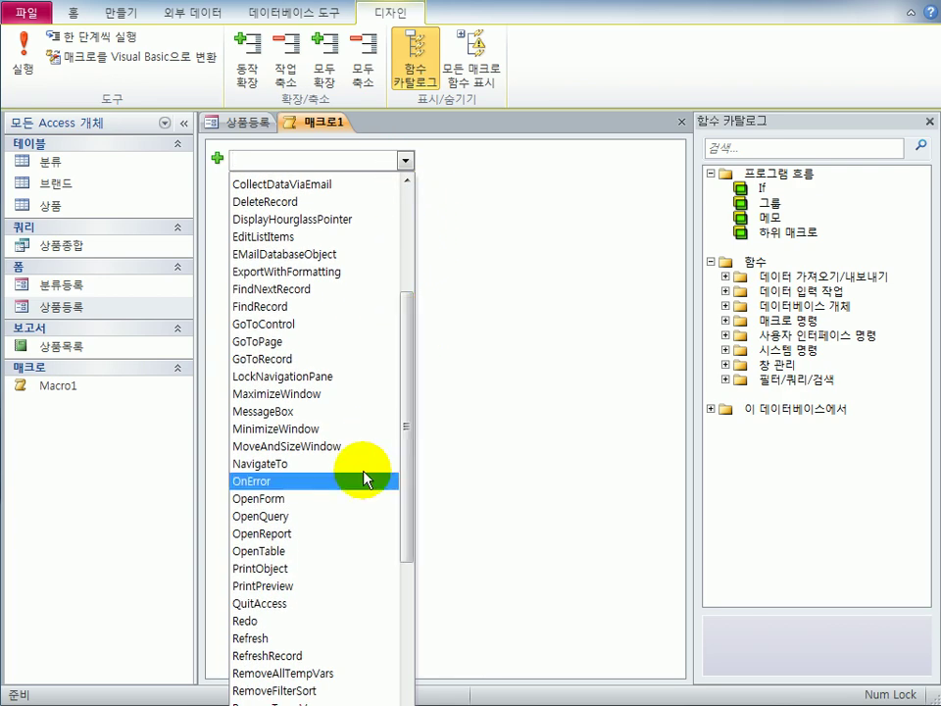
pyautogui.click(345, 533)
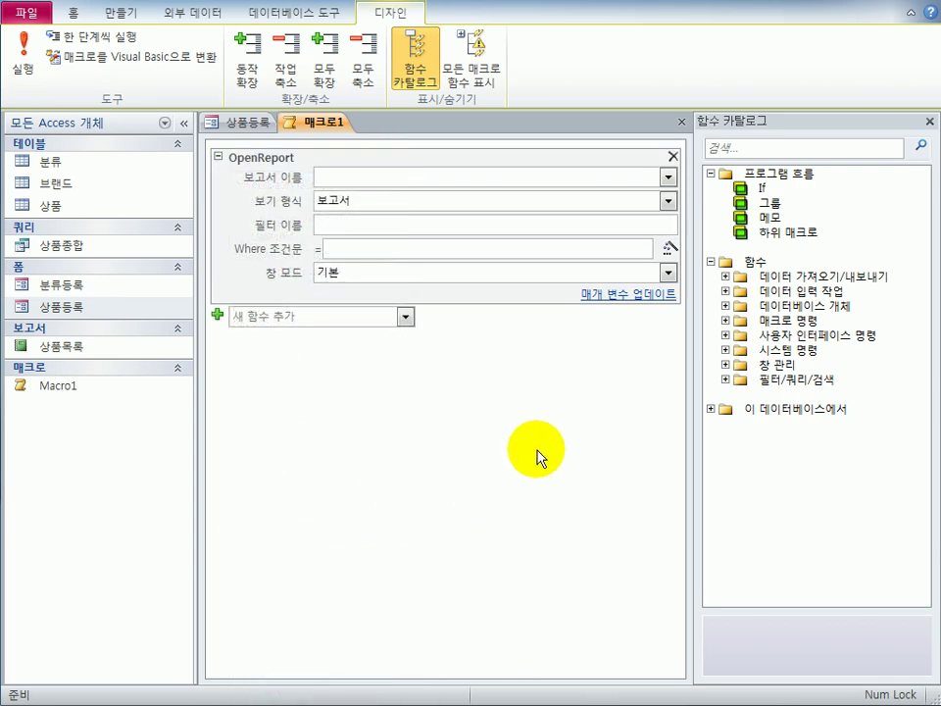
# - Set the OpenReport action to open the 상품목록 report in 인쇄 미리 보기 view
pyautogui.click(668, 177)
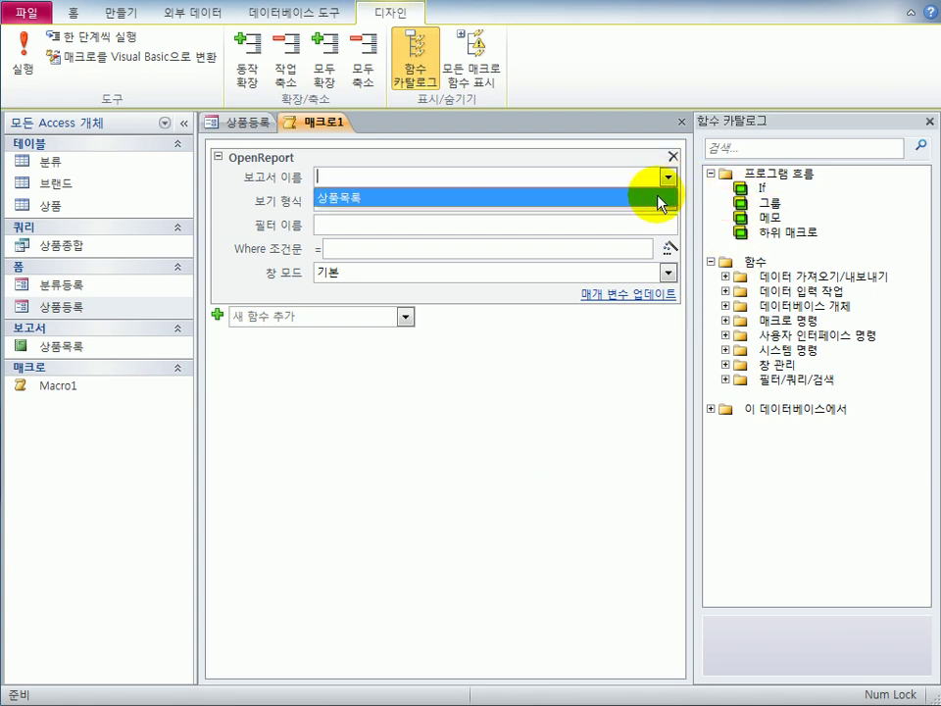
pyautogui.click(664, 199)
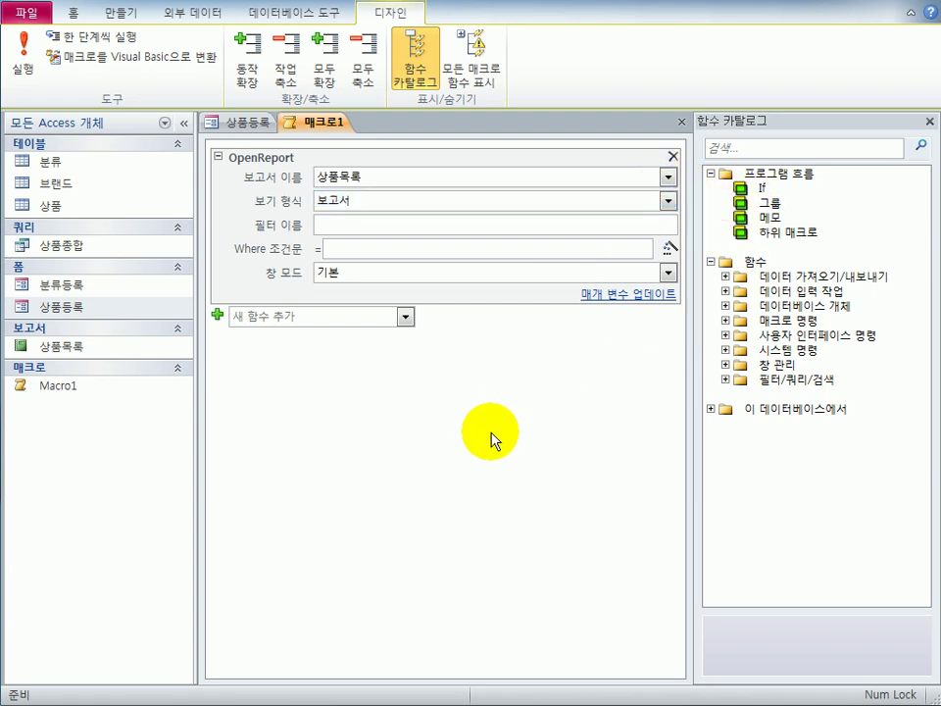
pyautogui.click(667, 201)
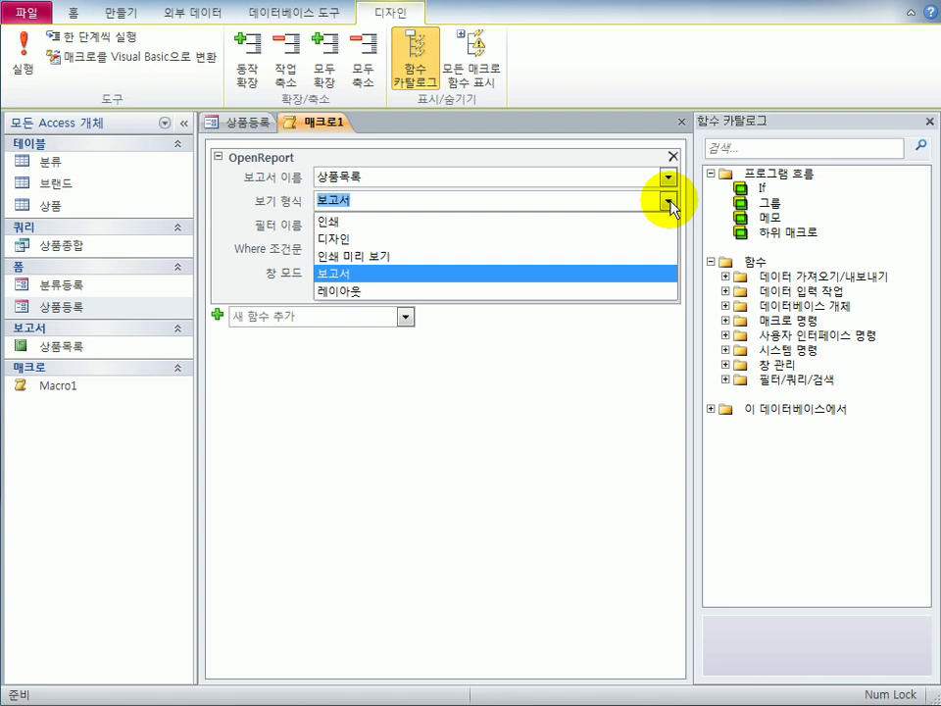
pyautogui.click(653, 257)
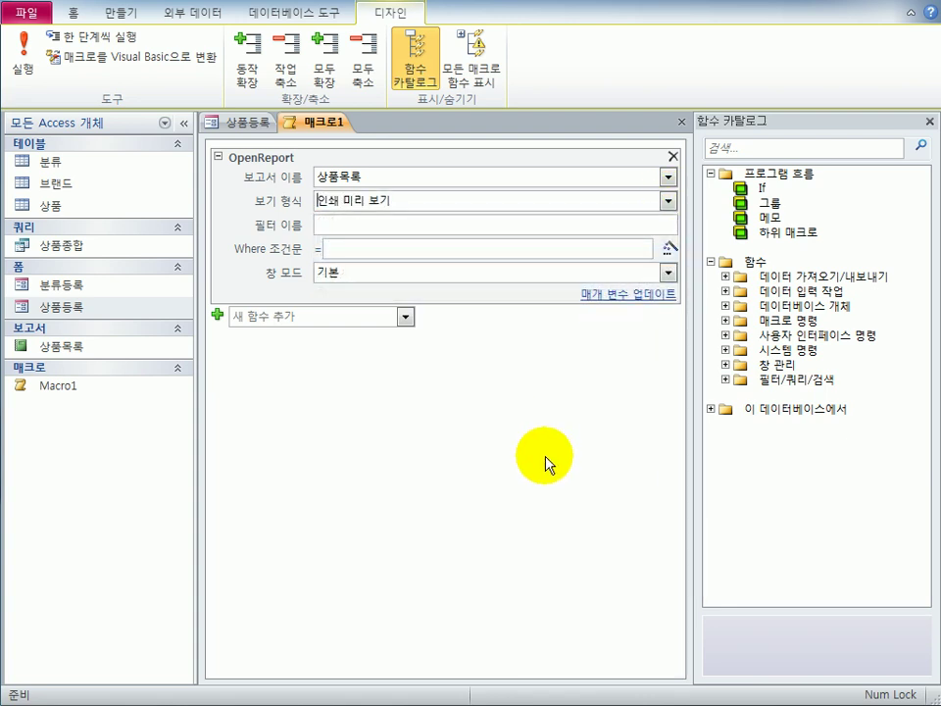
# - Close the new macro and save it under the name Macro2
pyautogui.click(683, 123)
pyautogui.moveTo(227, 347); pyautogui.dragTo(480, 266)
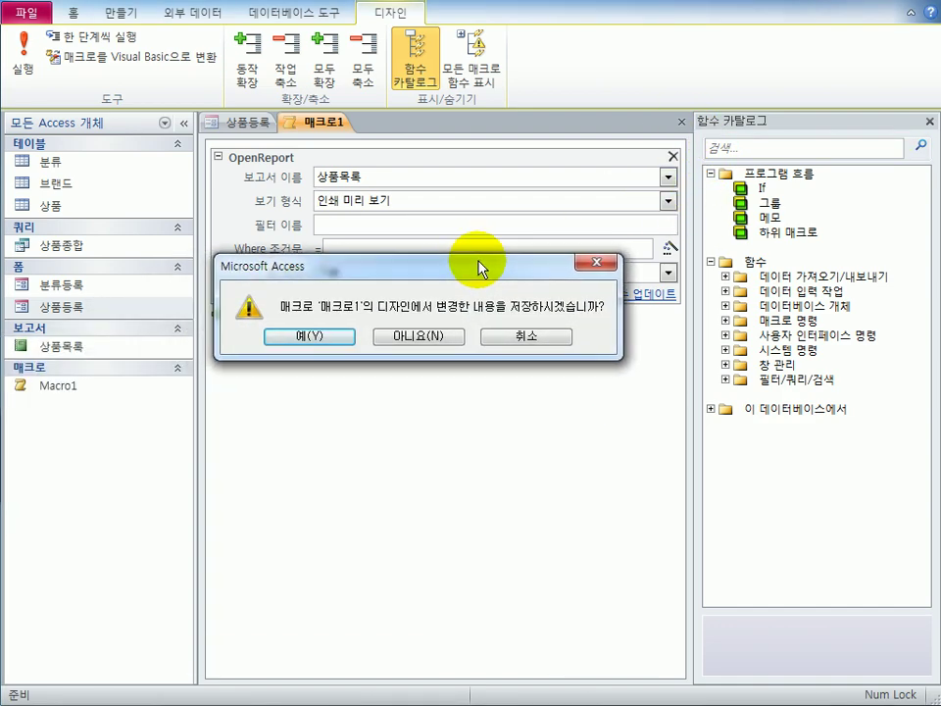
pyautogui.click(341, 337)
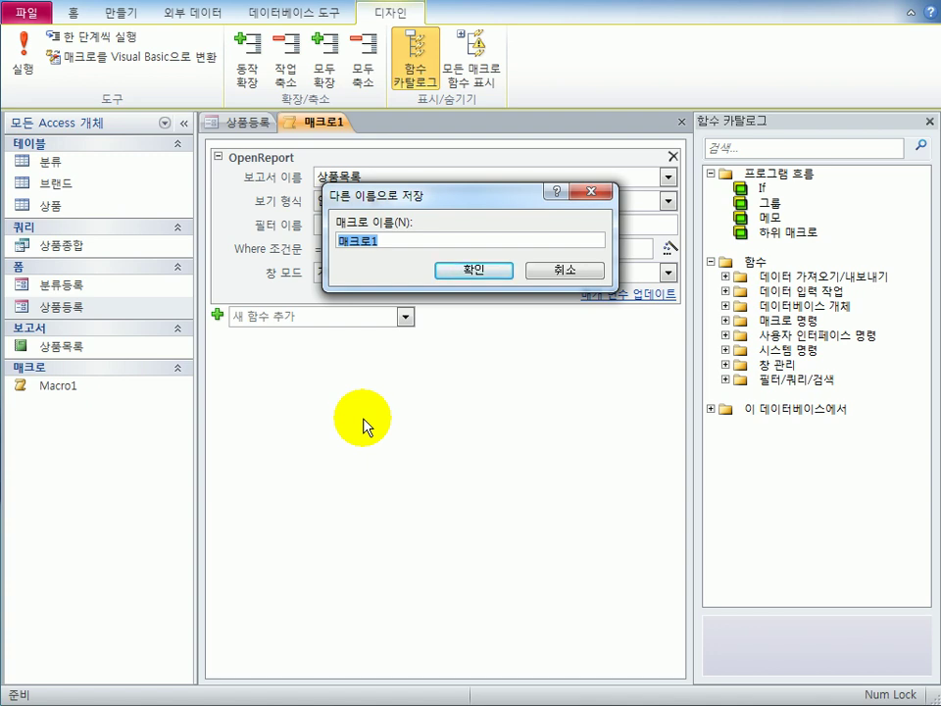
pyautogui.write('Mar')
pyautogui.press('BackSpace')
pyautogui.write('cro2')
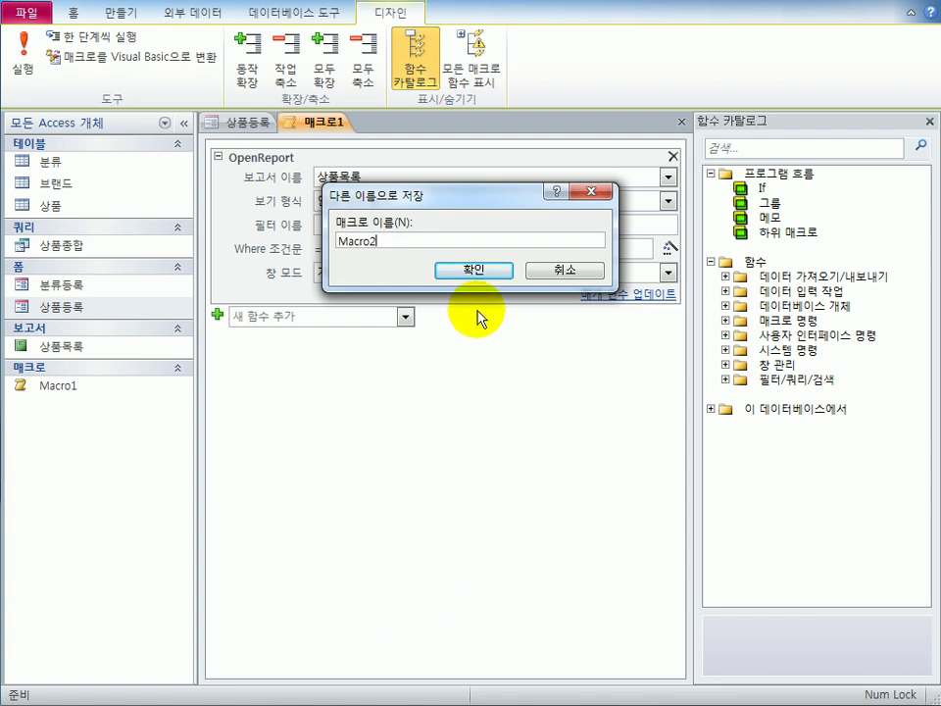
pyautogui.click(480, 269)
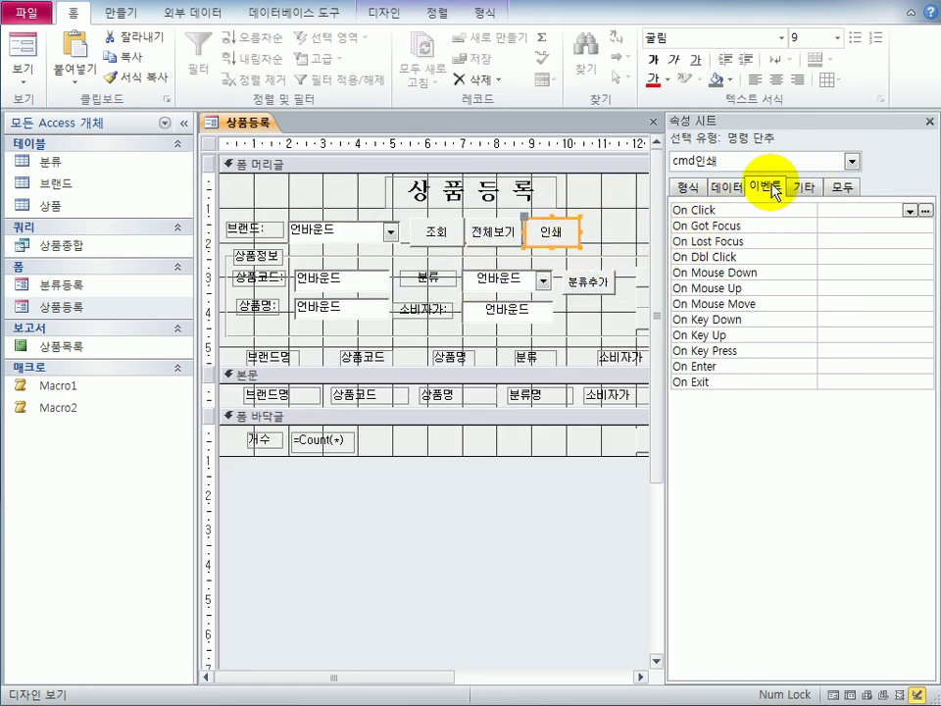
# - Assign Macro2 to the 인쇄 button's On Click event, and close the 상품등록 form with its changes saved
pyautogui.click(909, 211)
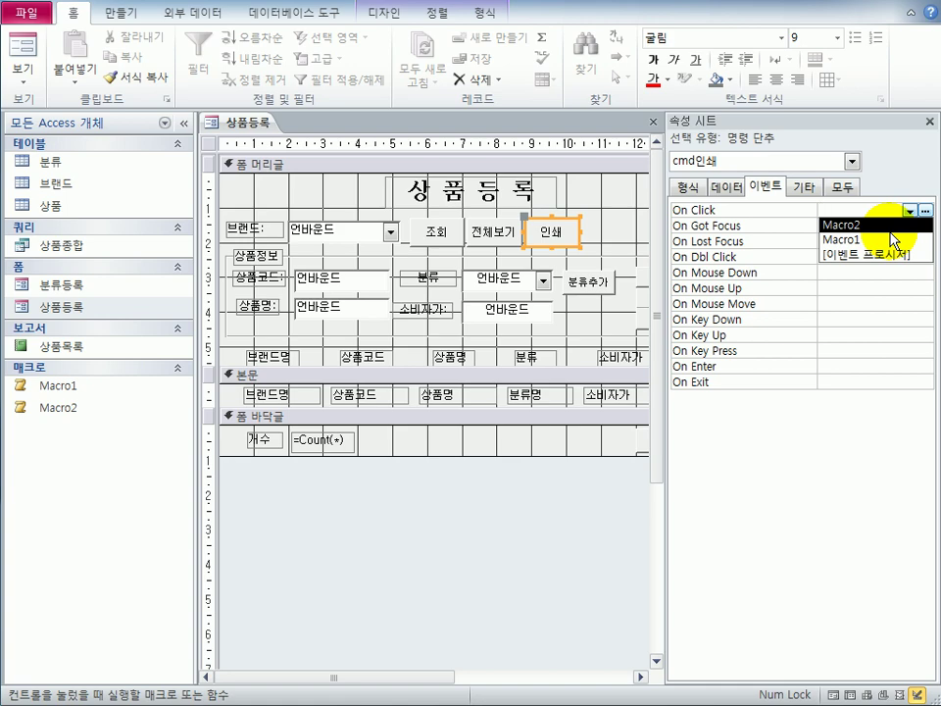
pyautogui.click(891, 232)
pyautogui.click(472, 525)
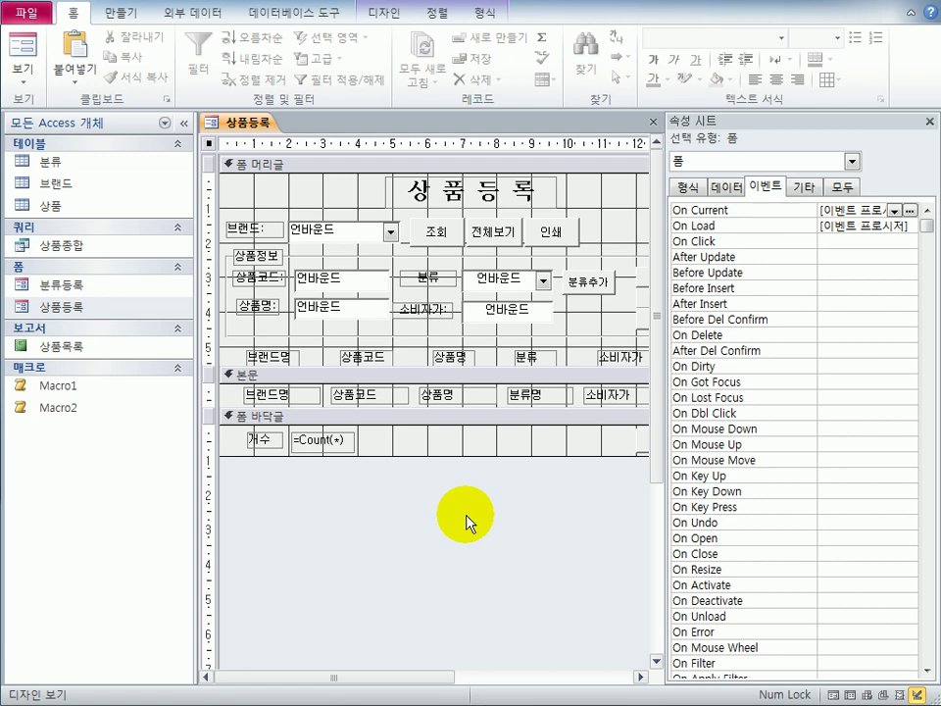
pyautogui.click(652, 123)
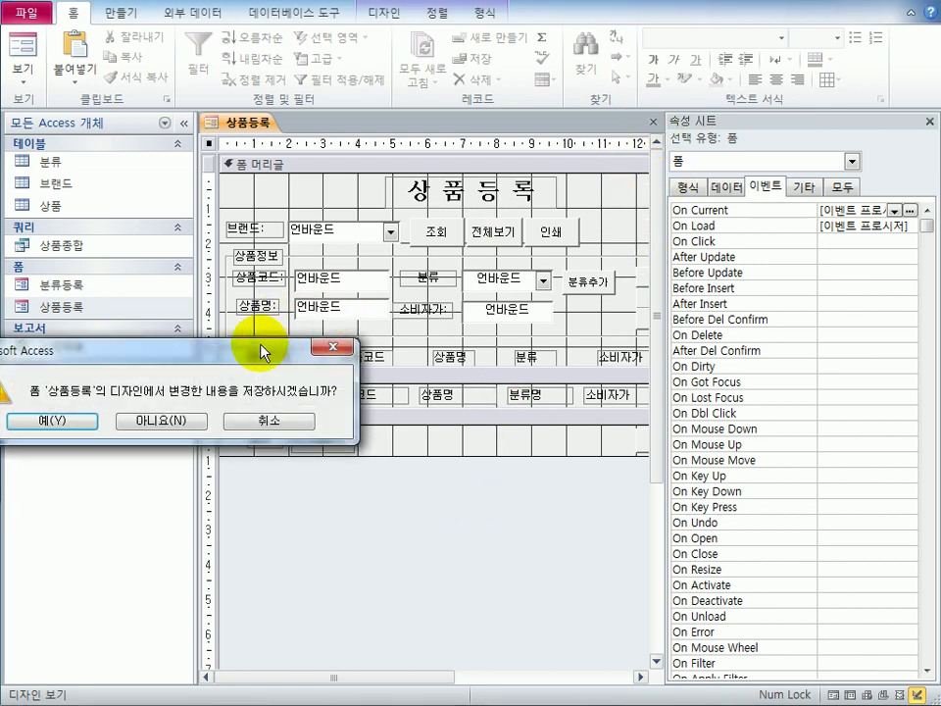
pyautogui.moveTo(252, 361); pyautogui.dragTo(487, 254)
pyautogui.click(294, 319)
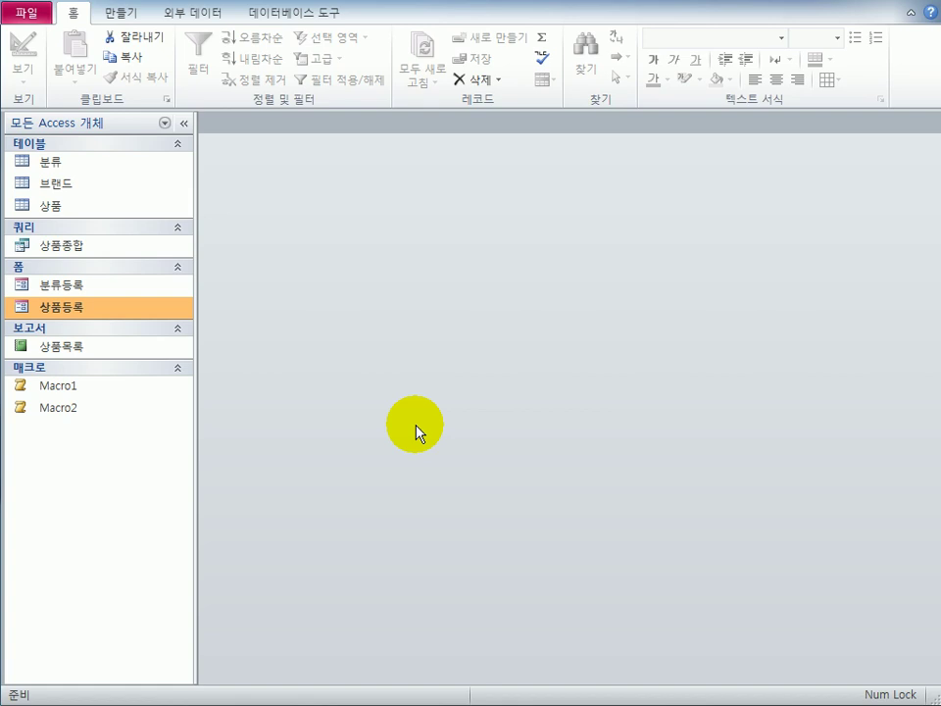
# - Reopen the 상품등록 form in design view and select the cmb브랜드 combo box
pyautogui.rightClick(105, 308)
pyautogui.click(183, 361)
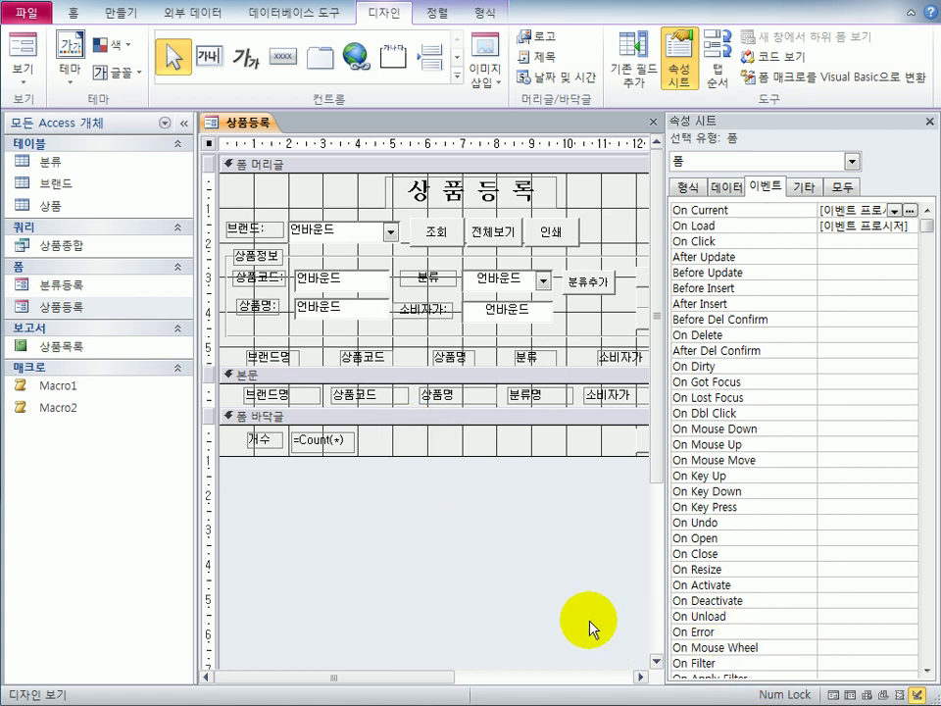
pyautogui.click(373, 231)
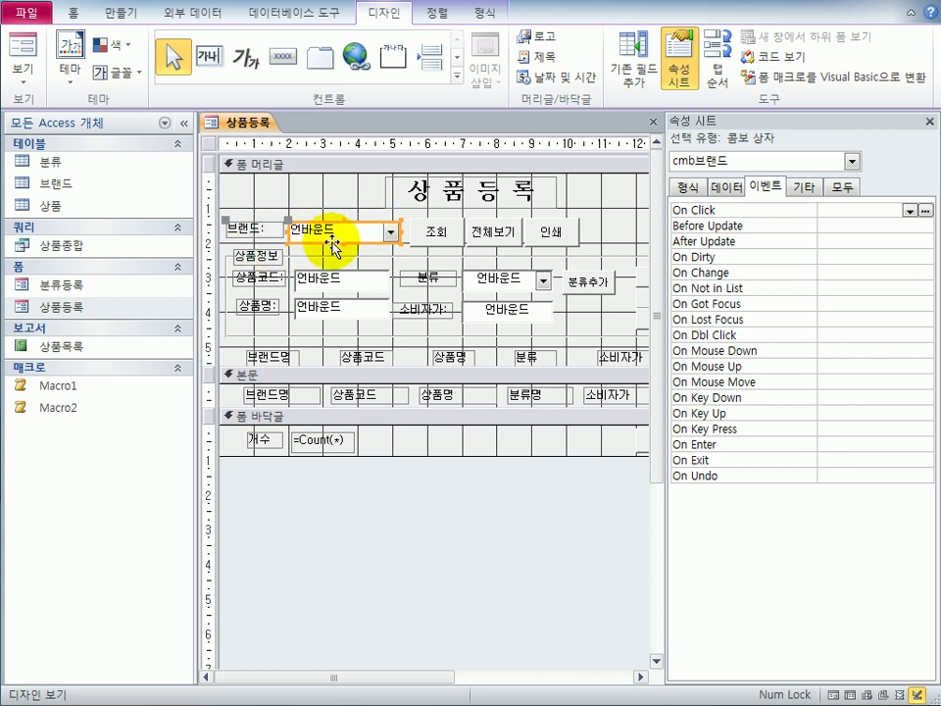
pyautogui.click(852, 162)
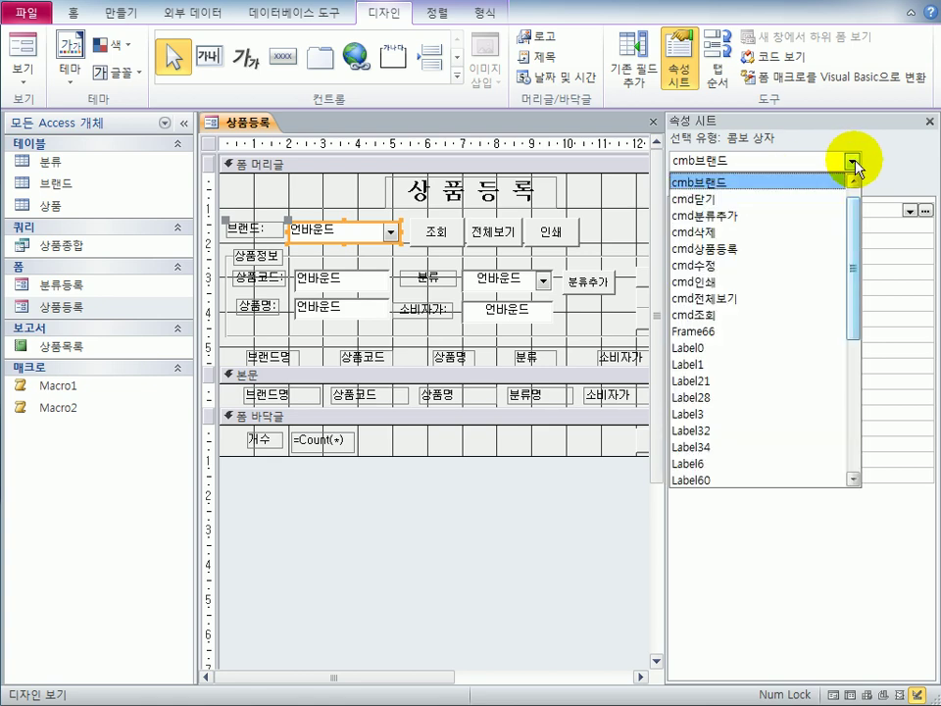
pyautogui.scroll(1, 842, 265)
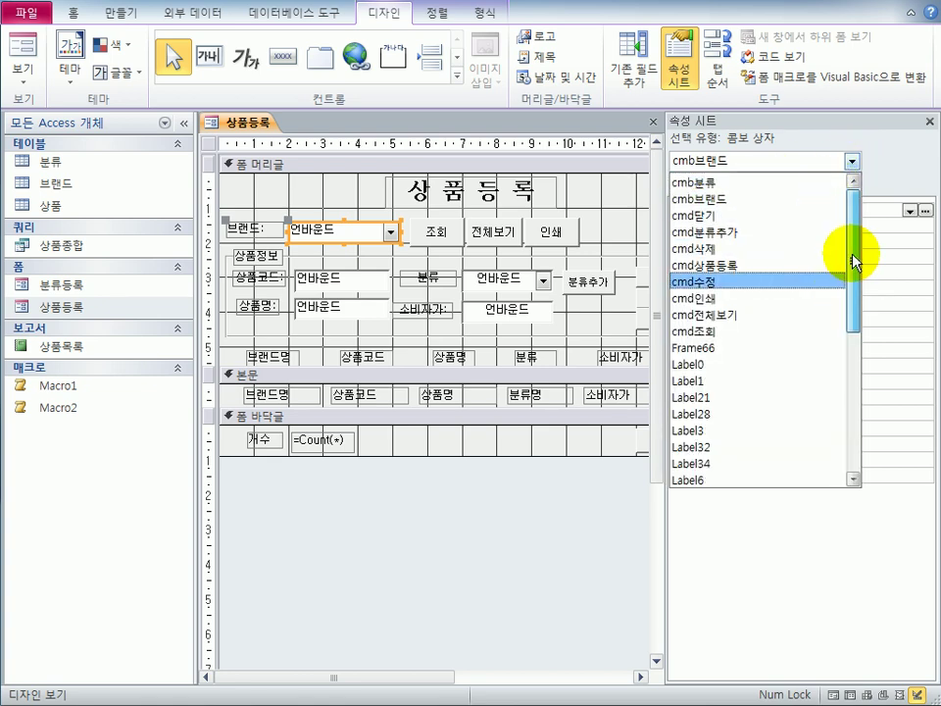
pyautogui.click(737, 210)
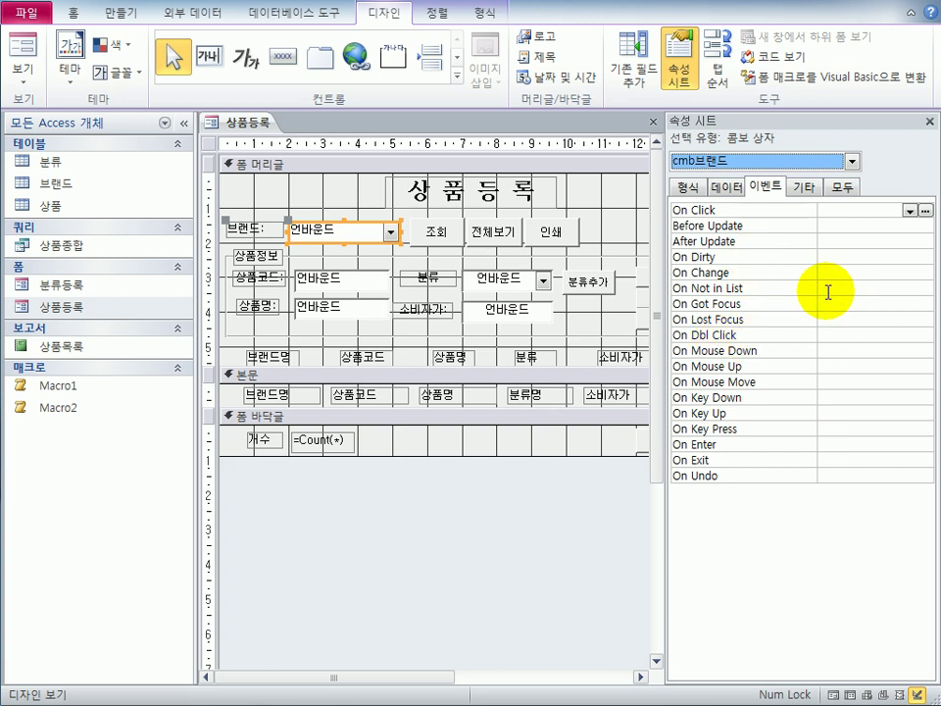
# - Set cmb브랜드's Before Update event to [이벤트 프로시저] and open its procedure in the code editor
pyautogui.click(826, 226)
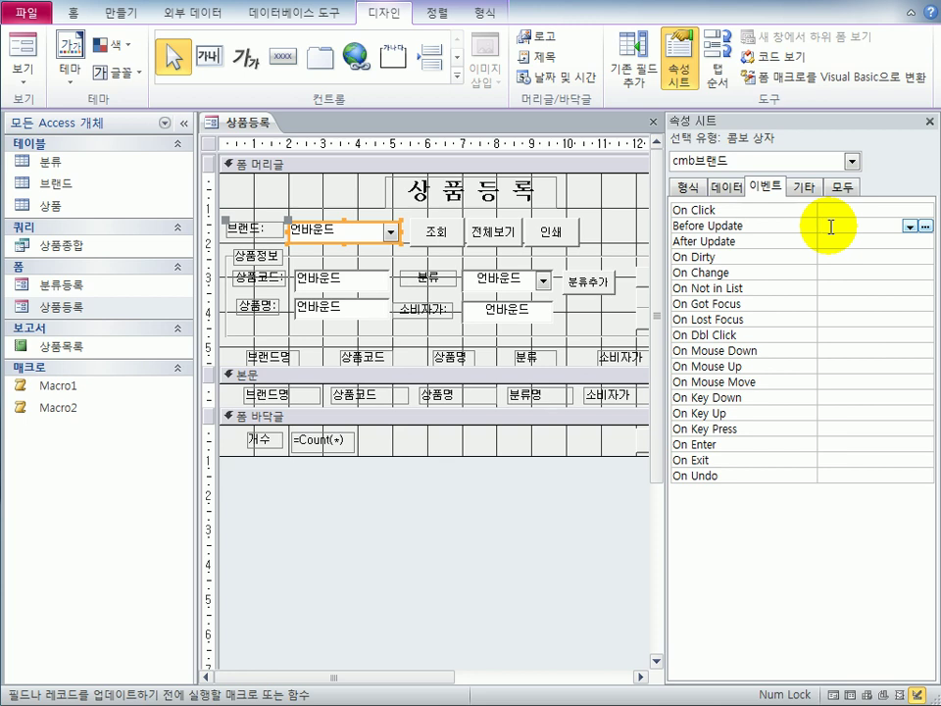
pyautogui.click(909, 228)
pyautogui.click(902, 269)
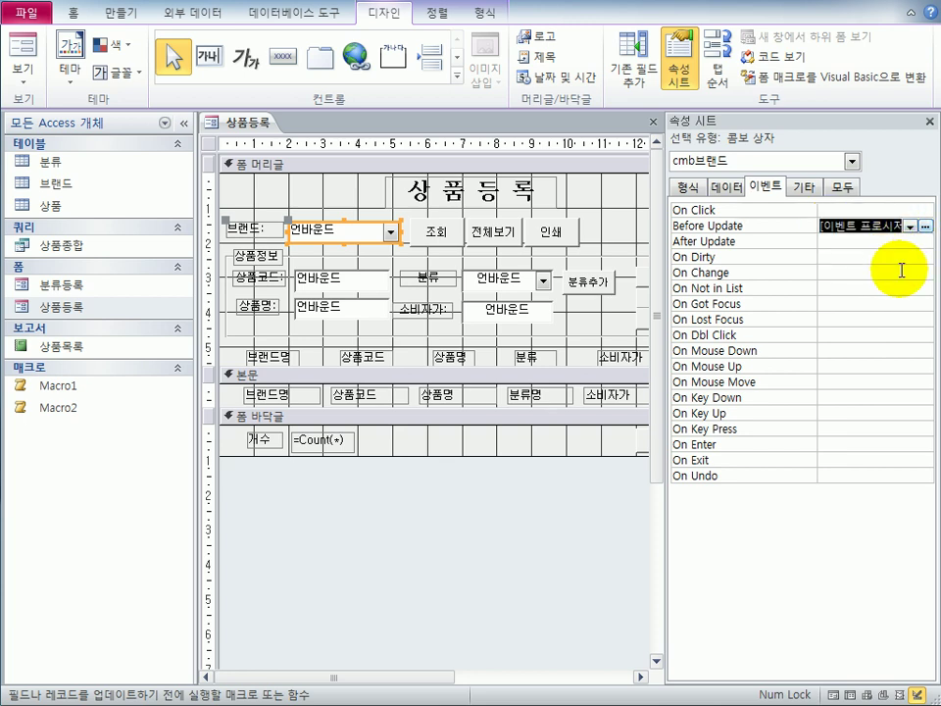
pyautogui.click(925, 227)
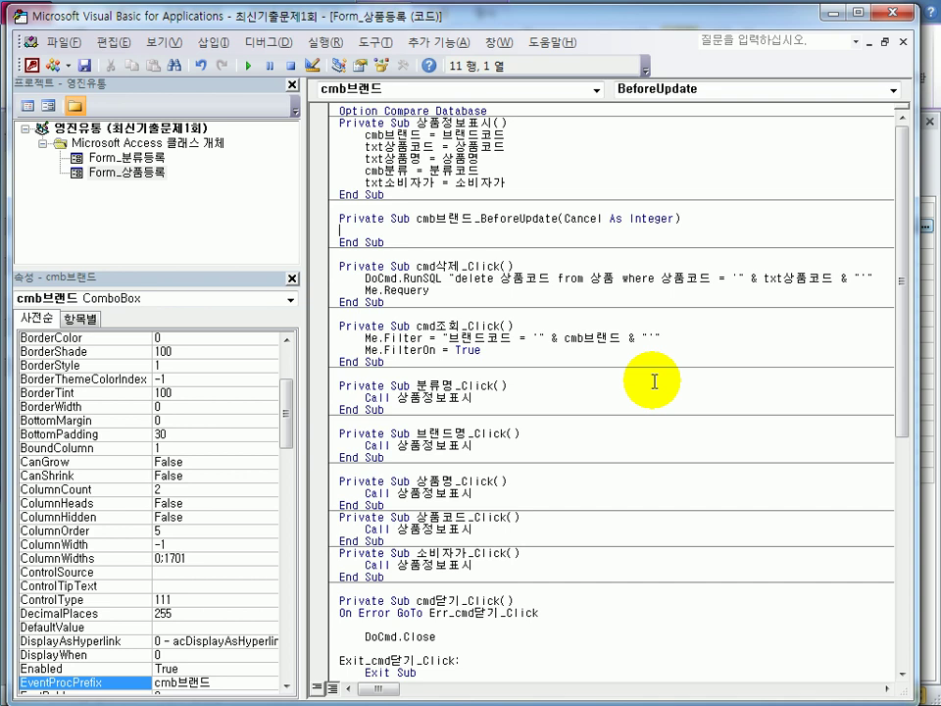
# - Enter the line txt상품코드 = cmb브랜드 in the cmb브랜드_BeforeUpdate procedure and return to the form design
pyautogui.press('Tab')
pyautogui.write('txt상품')
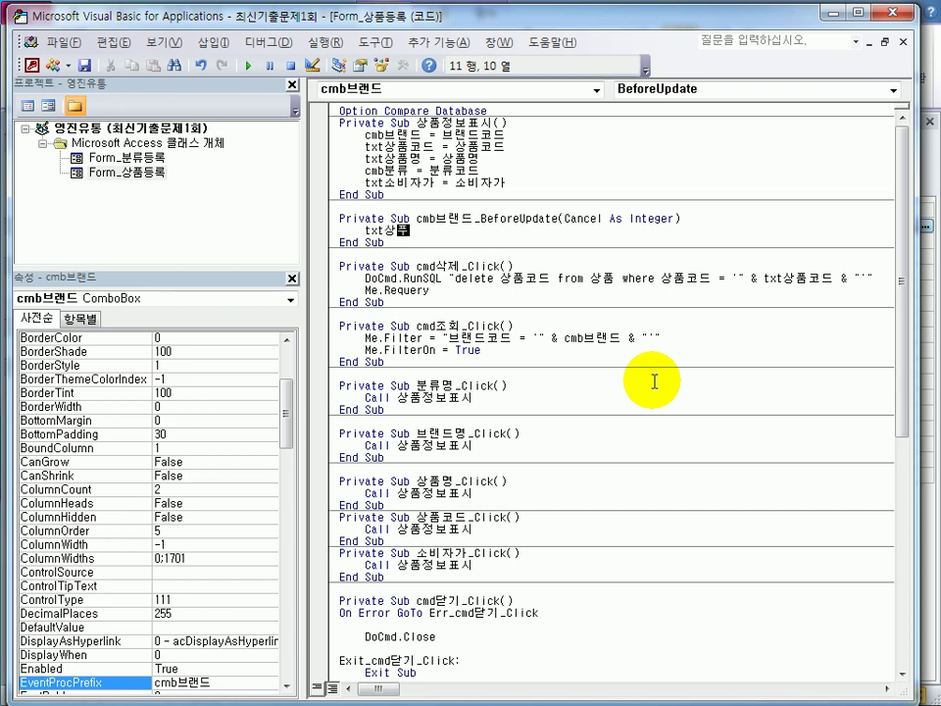
pyautogui.write('코드 = cmb브랜드')
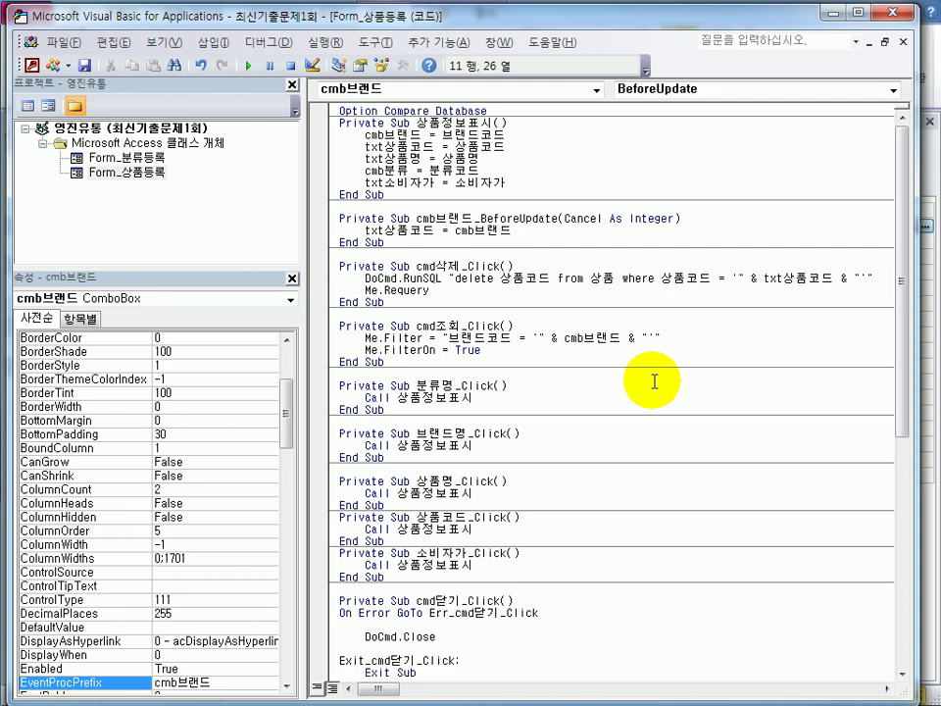
pyautogui.click(402, 241)
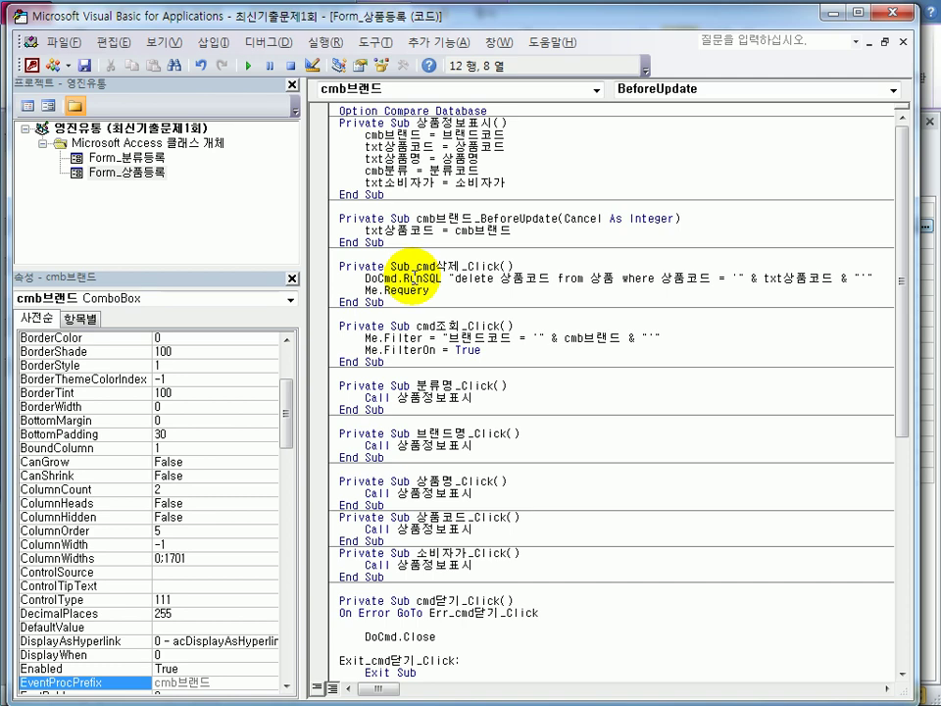
pyautogui.click(882, 13)
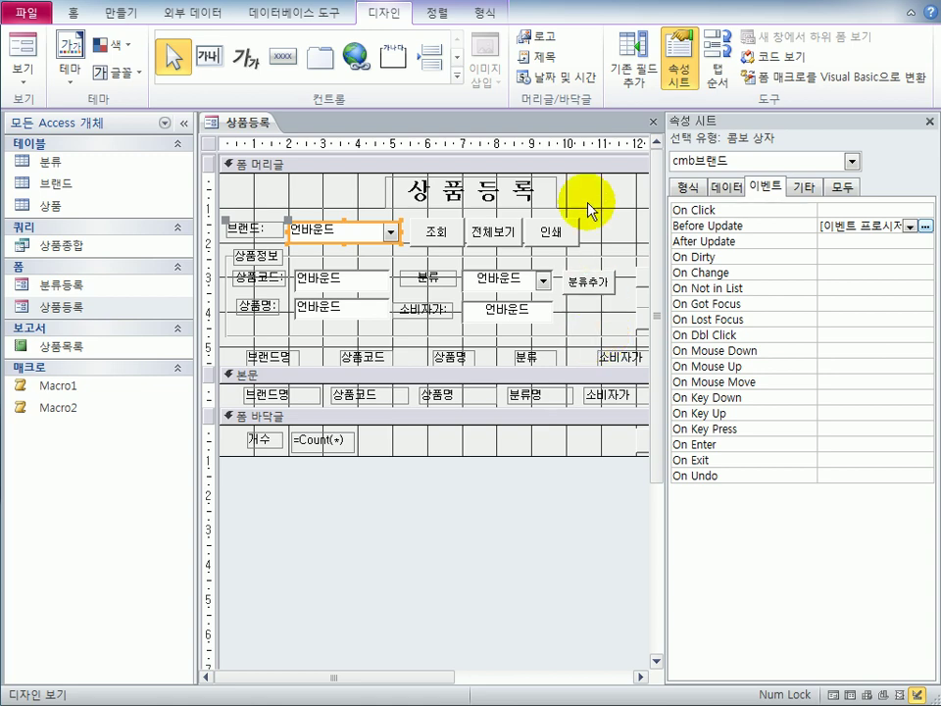
# - Close the 상품등록 form and save its design changes
pyautogui.click(651, 123)
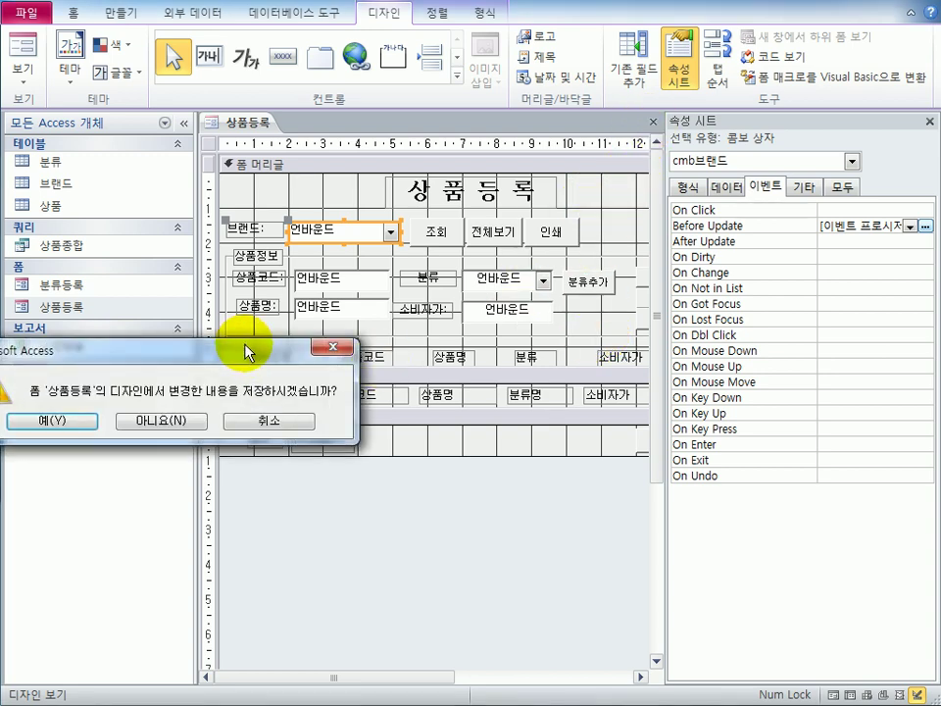
pyautogui.moveTo(248, 359); pyautogui.dragTo(490, 240)
pyautogui.click(313, 311)
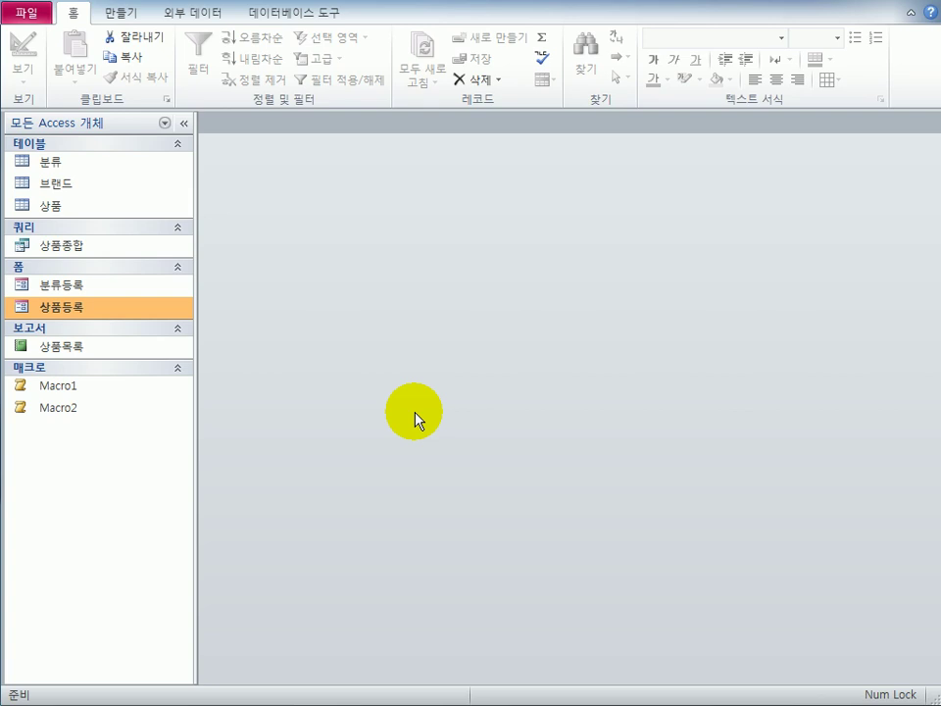
# - Create a new query in design view with the 상품종합 query as its source
pyautogui.click(123, 14)
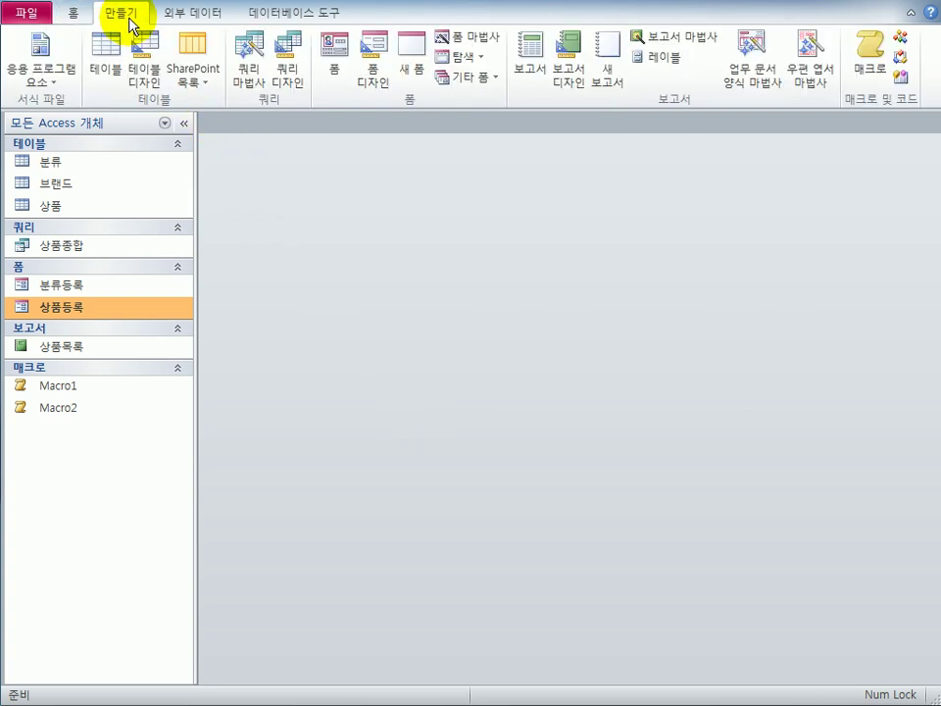
pyautogui.click(288, 92)
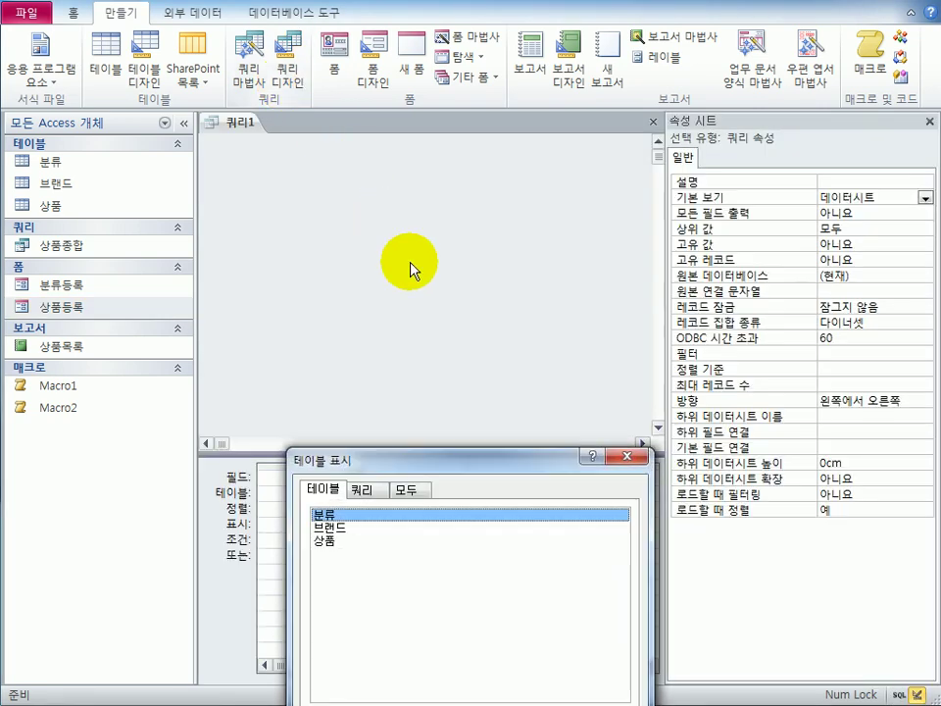
pyautogui.moveTo(440, 477); pyautogui.dragTo(452, 345)
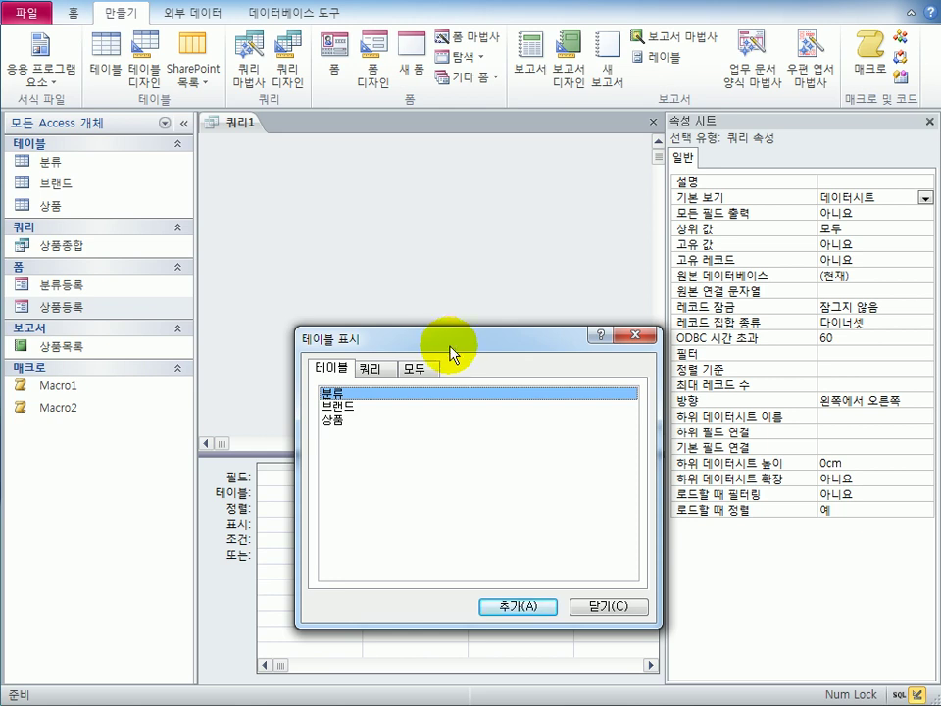
pyautogui.click(378, 373)
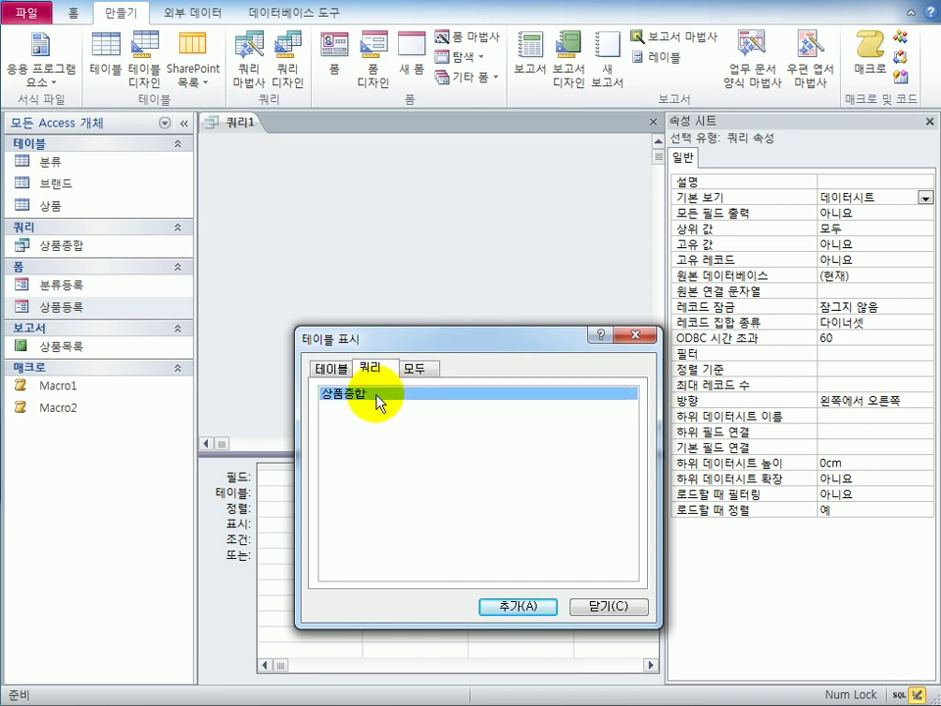
pyautogui.doubleClick(377, 401)
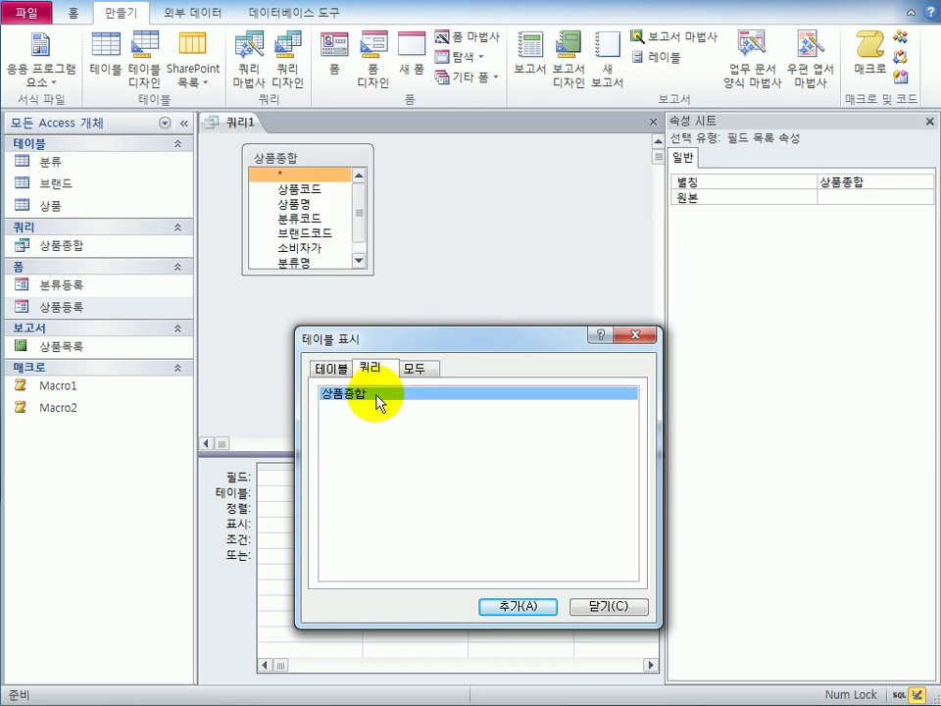
pyautogui.click(600, 605)
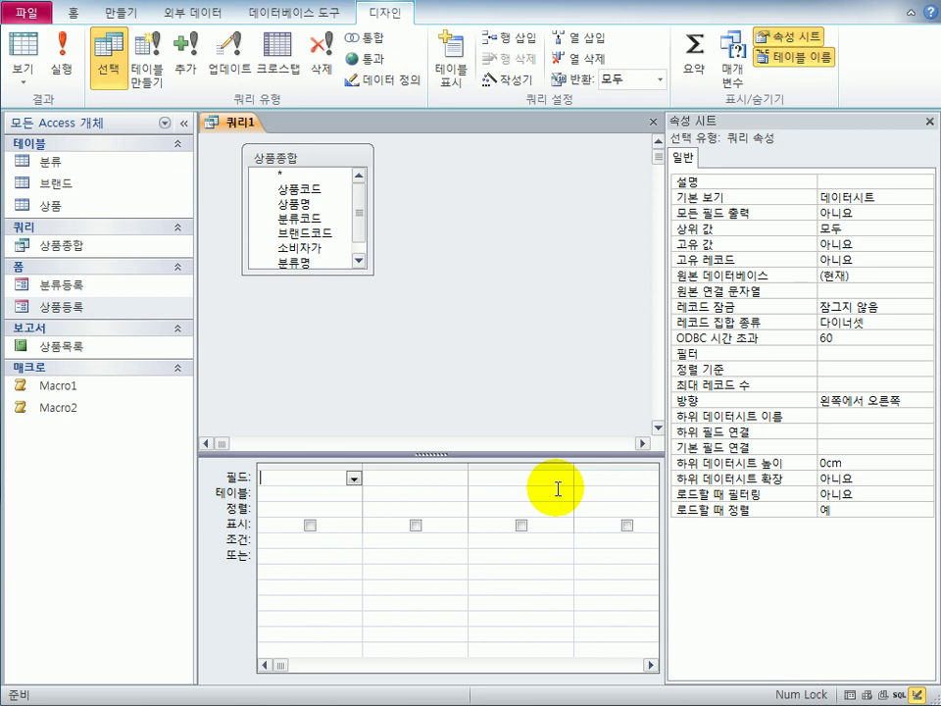
# - Add the 분류코드, 분류명 and 상품코드 fields from 상품종합 to the query's design grid
pyautogui.doubleClick(316, 217)
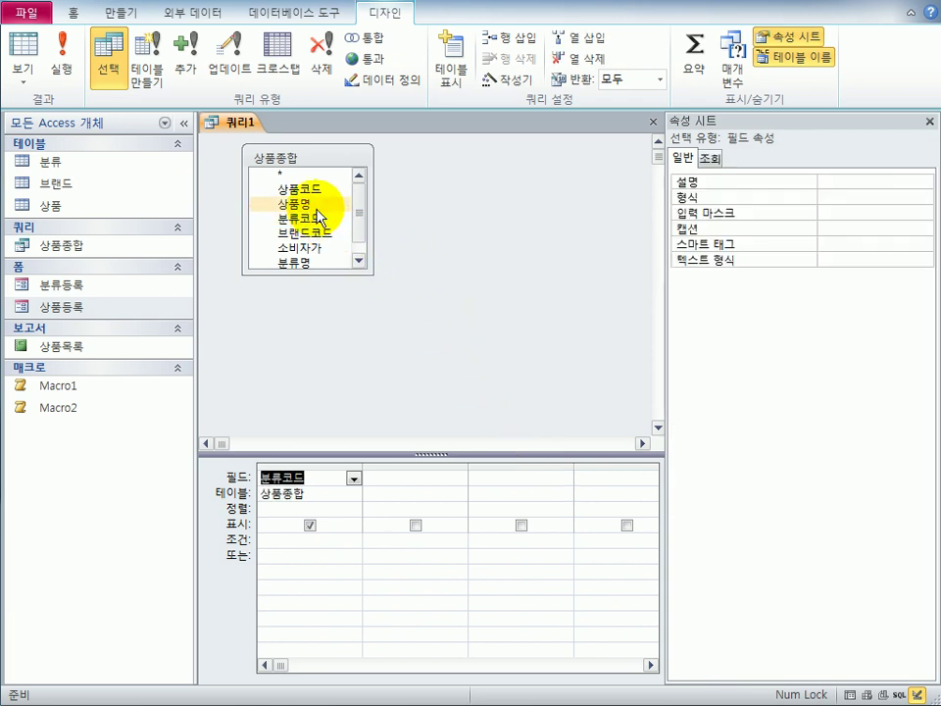
pyautogui.doubleClick(330, 262)
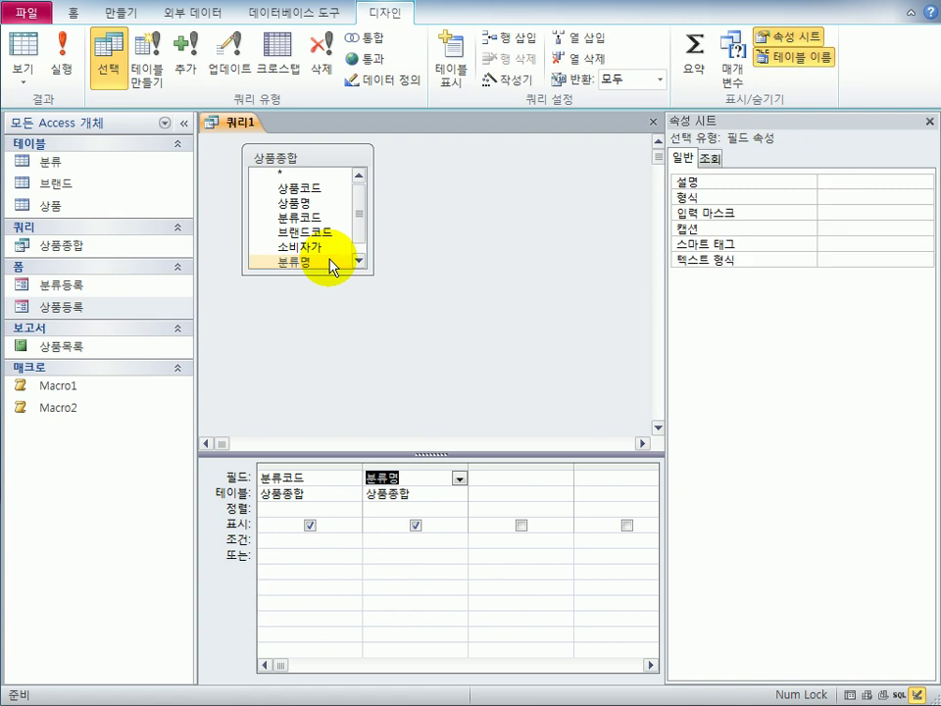
pyautogui.moveTo(358, 217)
pyautogui.mouseDown()
pyautogui.moveTo(359, 252)
pyautogui.moveTo(358, 203)
pyautogui.mouseUp()
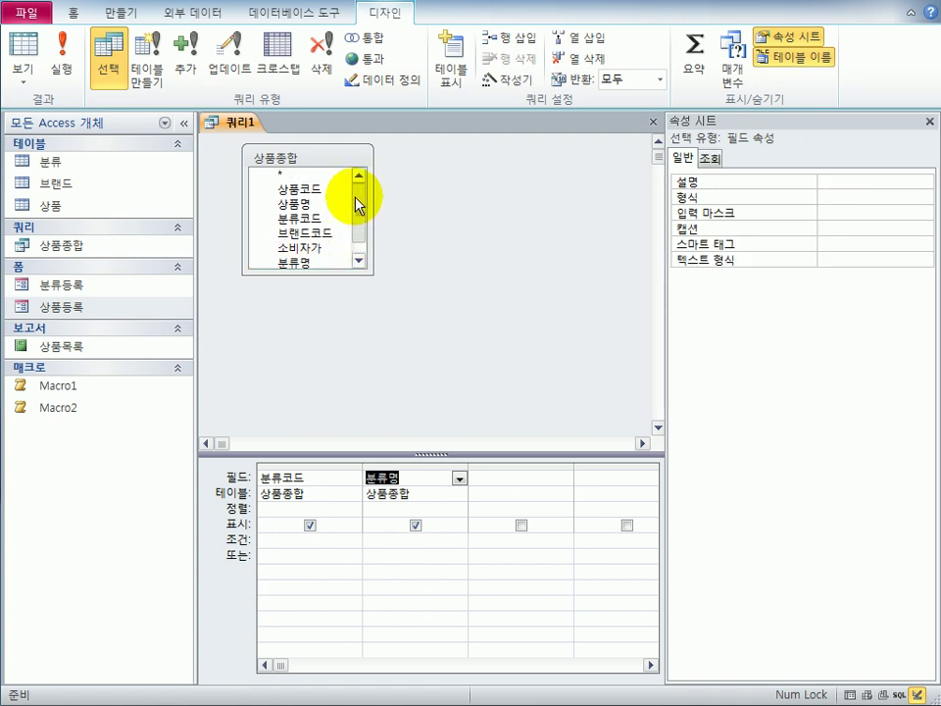
pyautogui.doubleClick(334, 189)
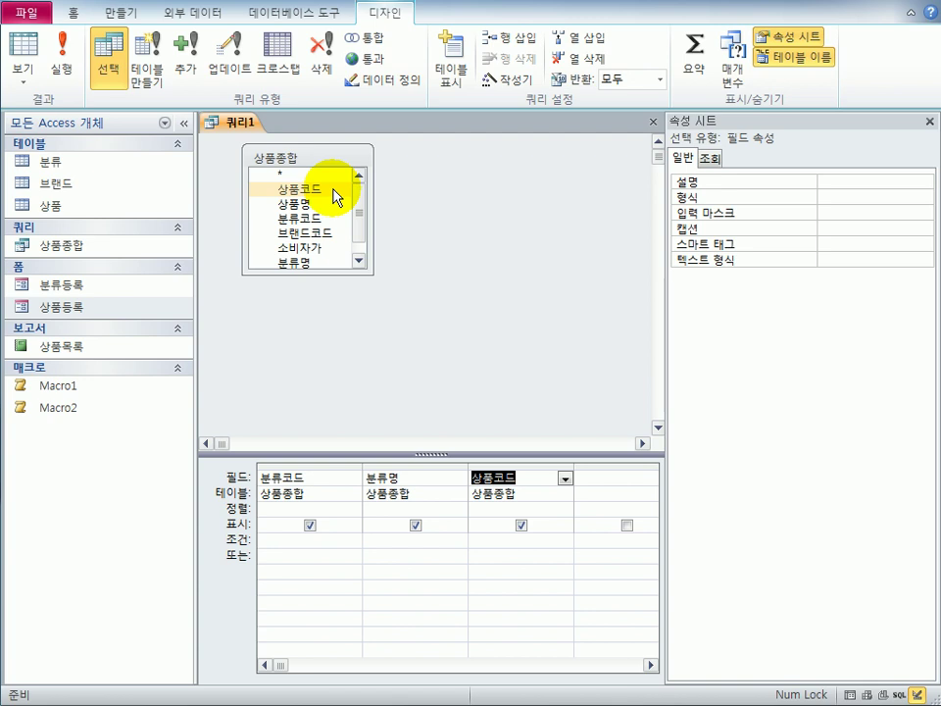
# - Turn on the summary (요약) row and set the 상품코드 column's summary to 개수
pyautogui.click(694, 45)
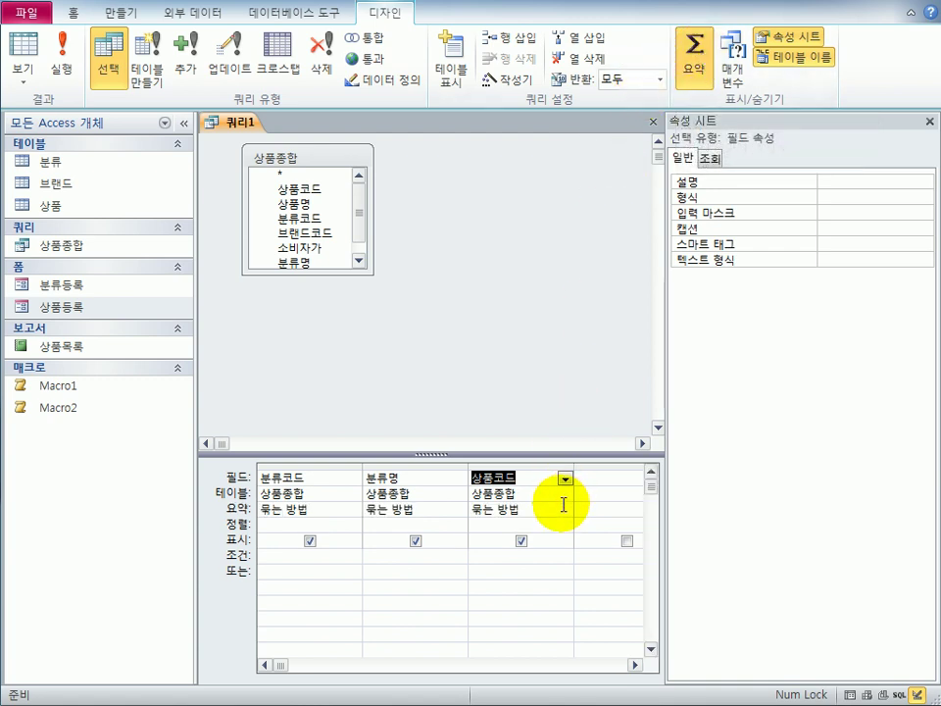
pyautogui.click(564, 505)
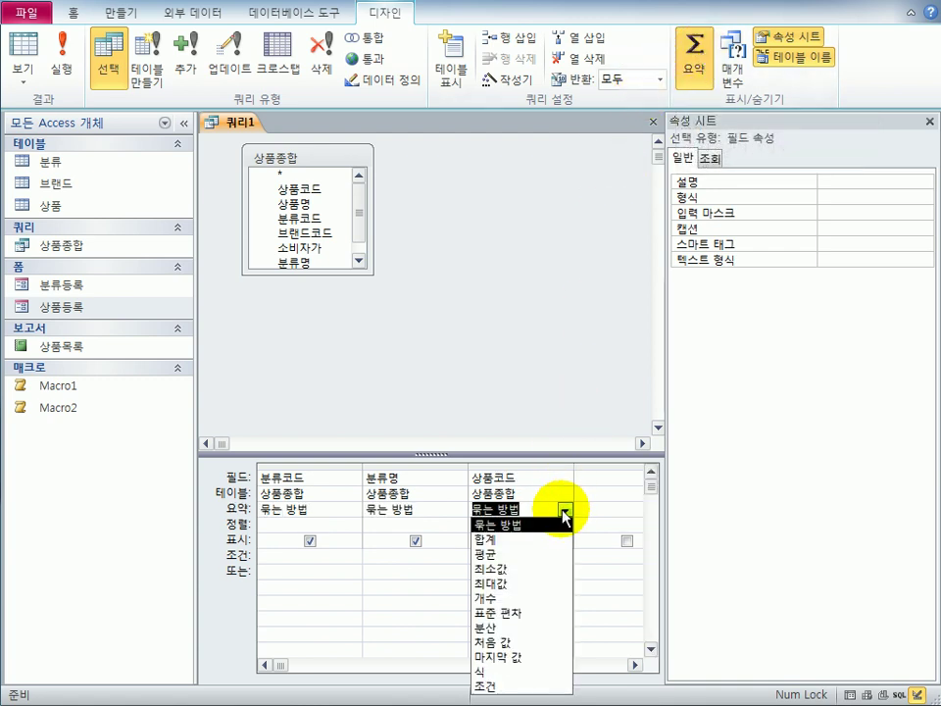
pyautogui.click(549, 597)
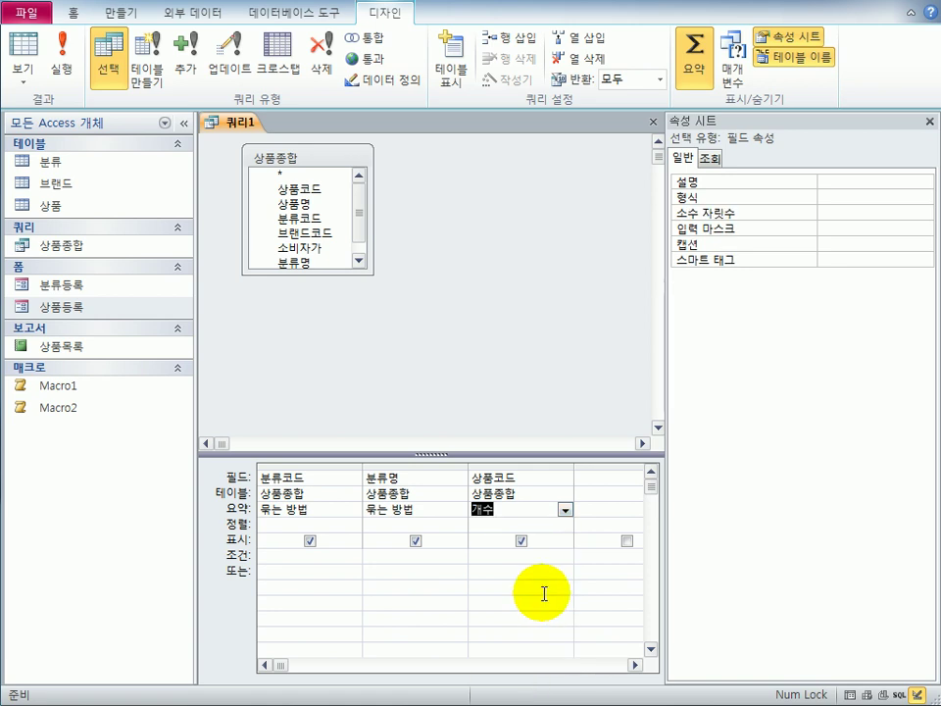
# - Give the 상품코드 column the alias 상품수 and show the query in datasheet view
pyautogui.click(474, 478)
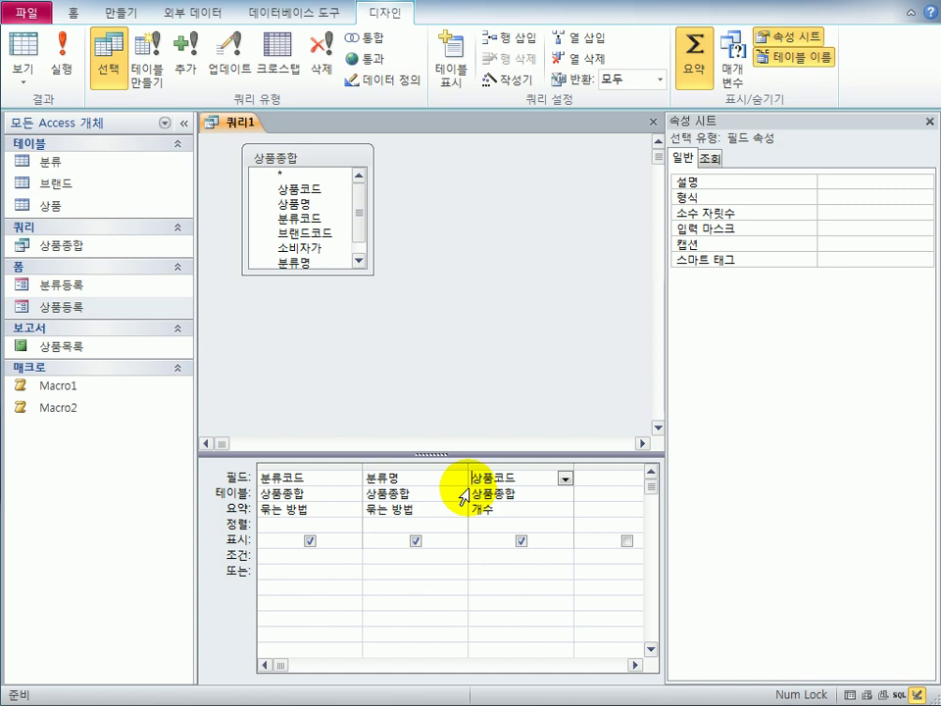
pyautogui.write('상품수 :')
pyautogui.click(481, 319)
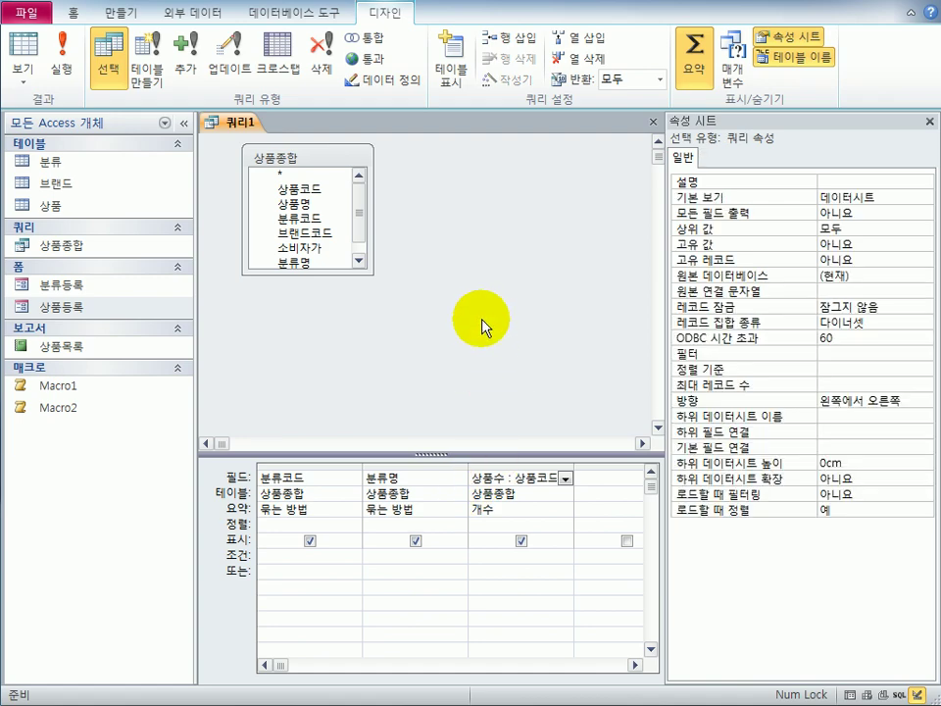
pyautogui.click(21, 67)
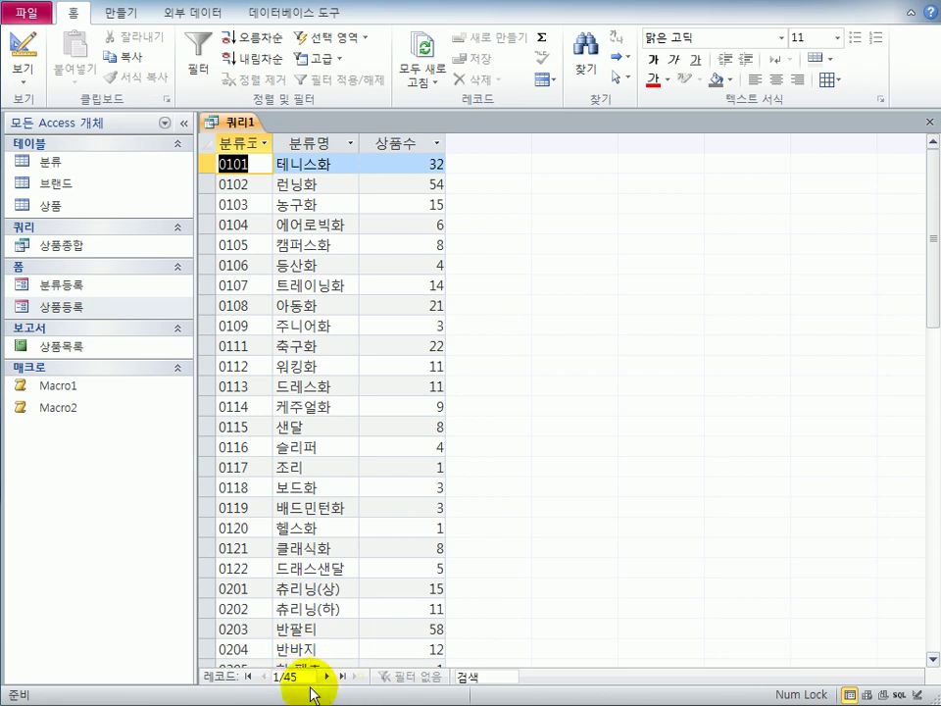
# - Close the new query and save it under the name 분류별상품수
pyautogui.click(929, 128)
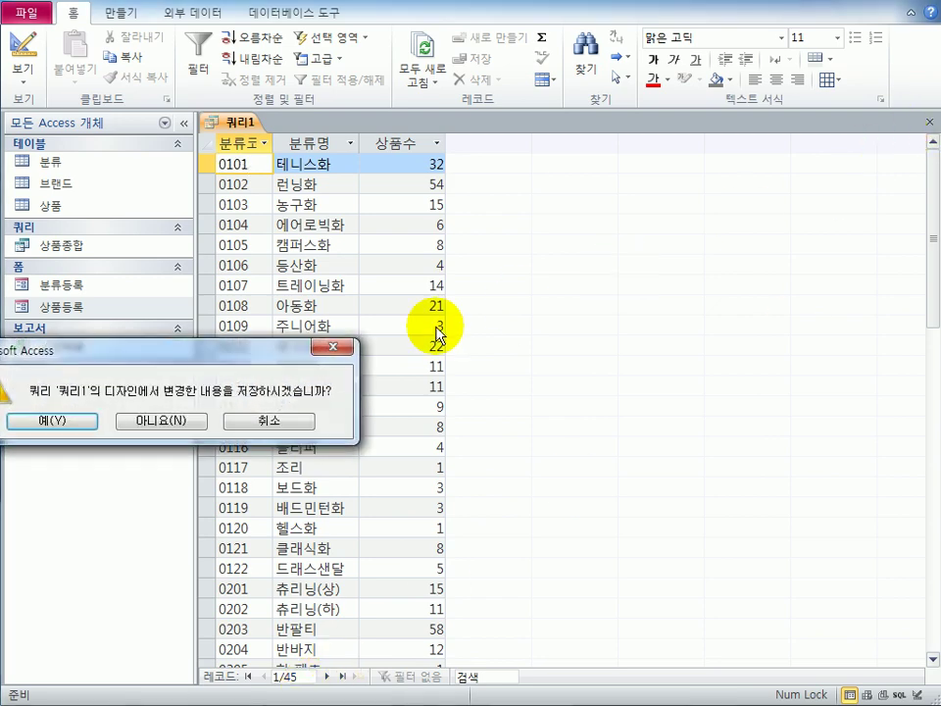
pyautogui.moveTo(257, 358); pyautogui.dragTo(678, 225)
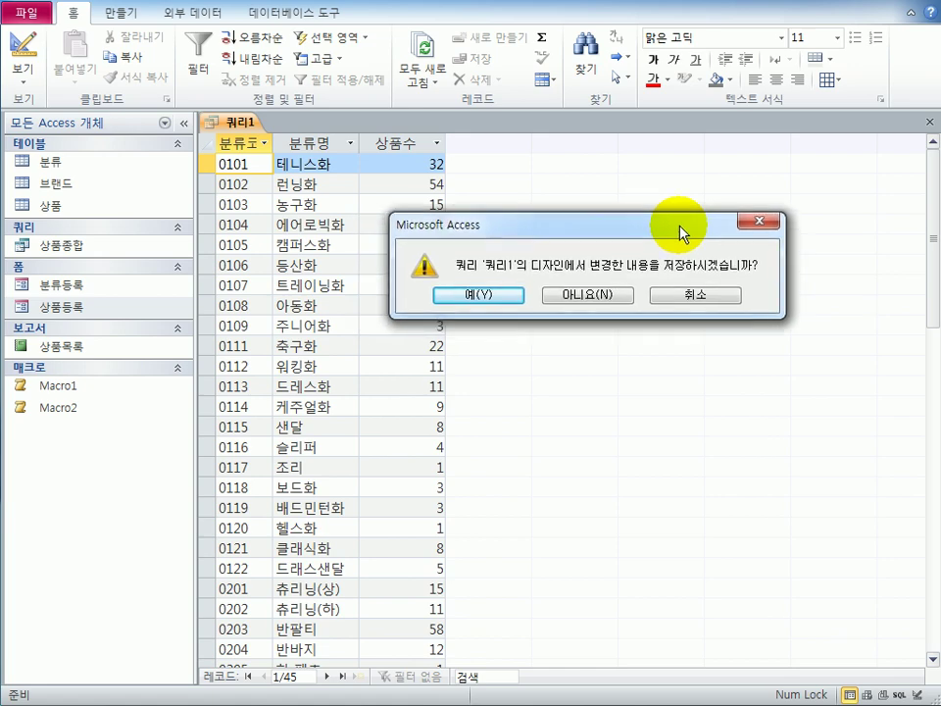
pyautogui.click(501, 307)
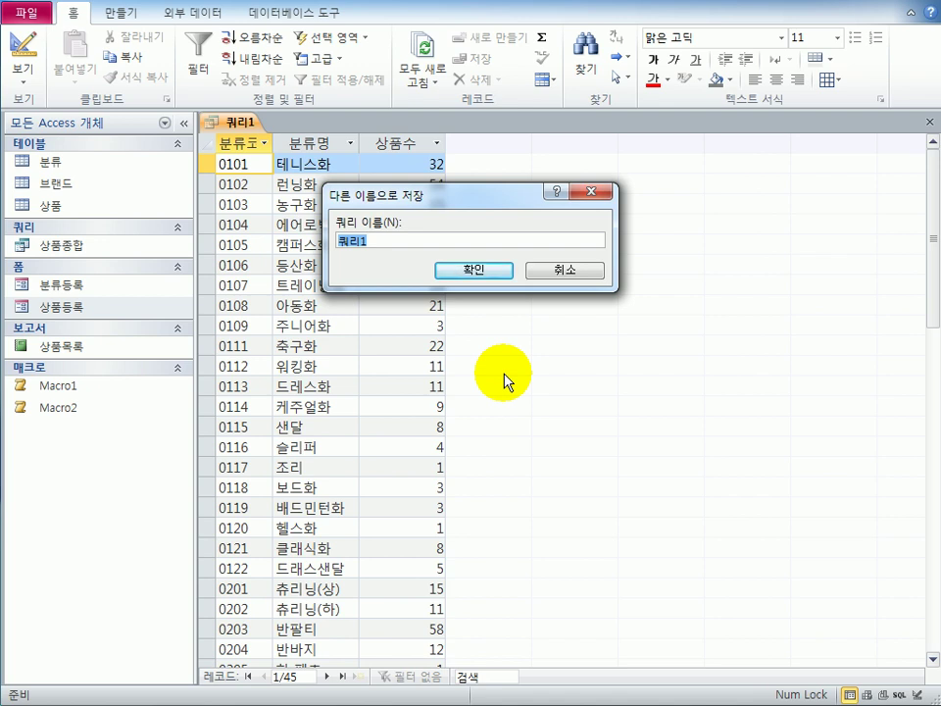
pyautogui.write('분류별상품수')
pyautogui.click(472, 272)
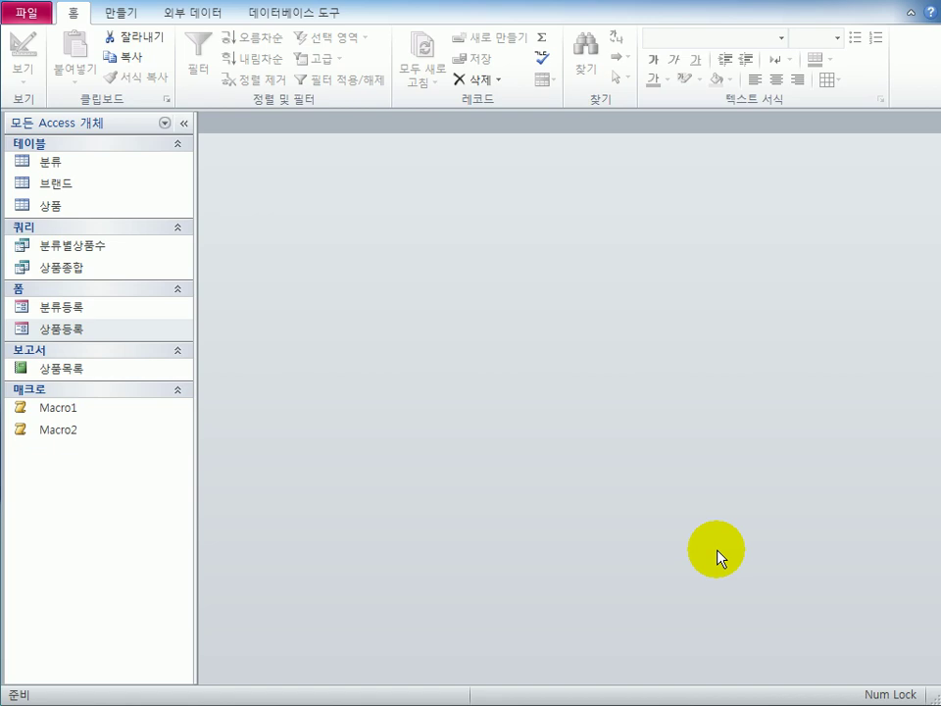
# - Open the 상품등록 form in design view and select the txt상품명 text box
pyautogui.click(46, 329)
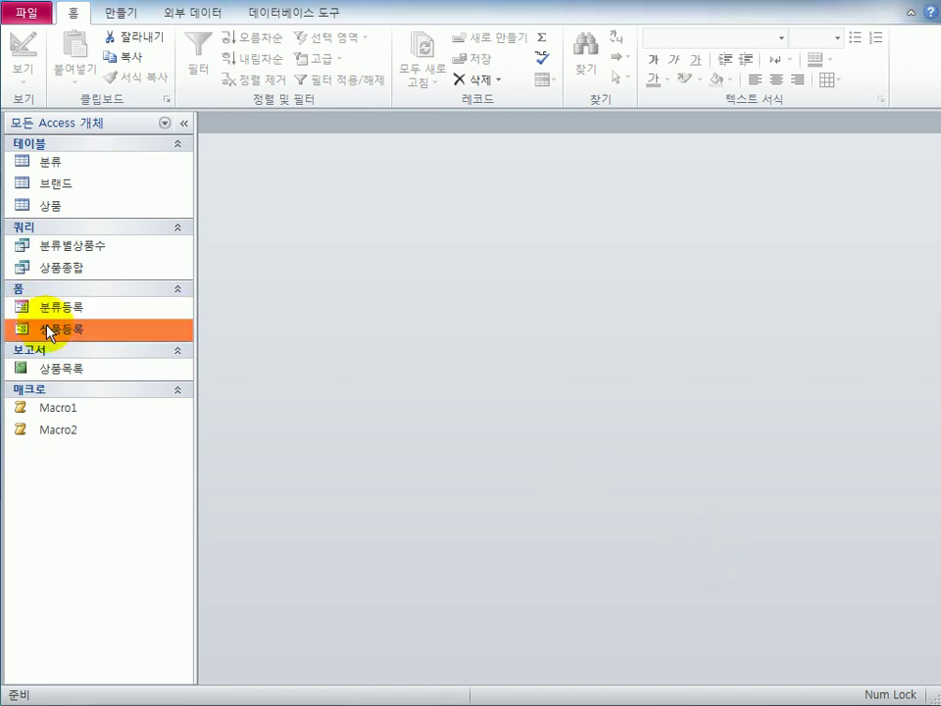
pyautogui.rightClick(69, 331)
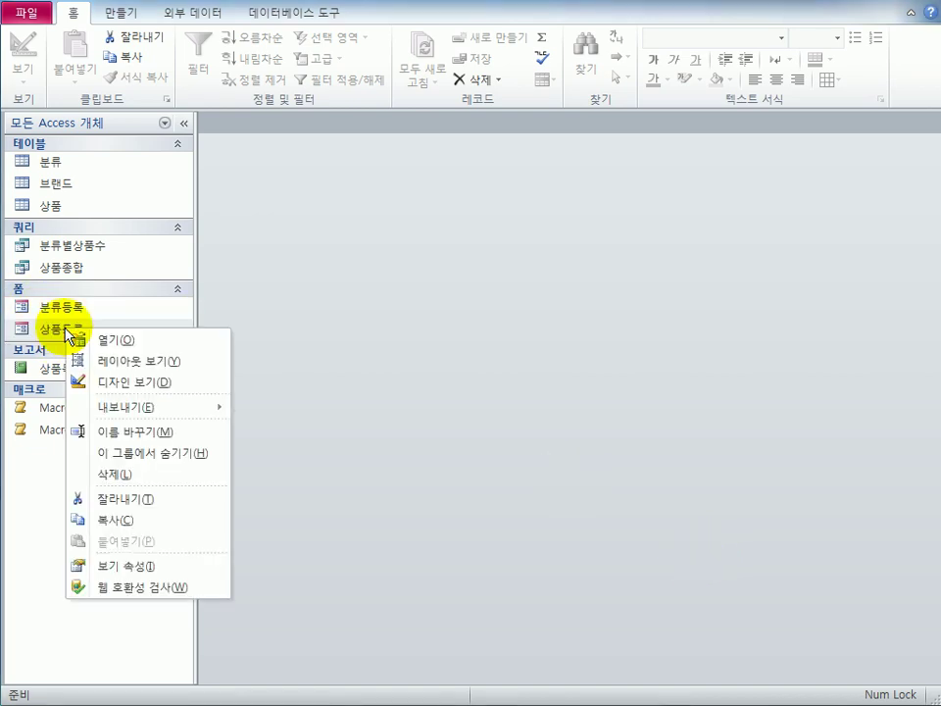
pyautogui.click(138, 383)
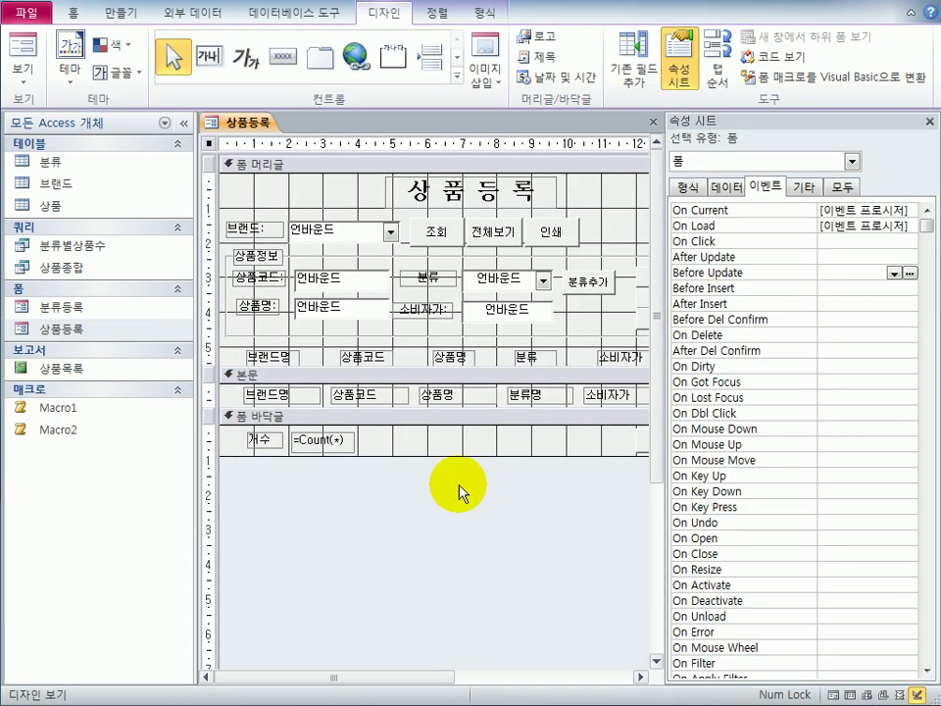
pyautogui.click(316, 313)
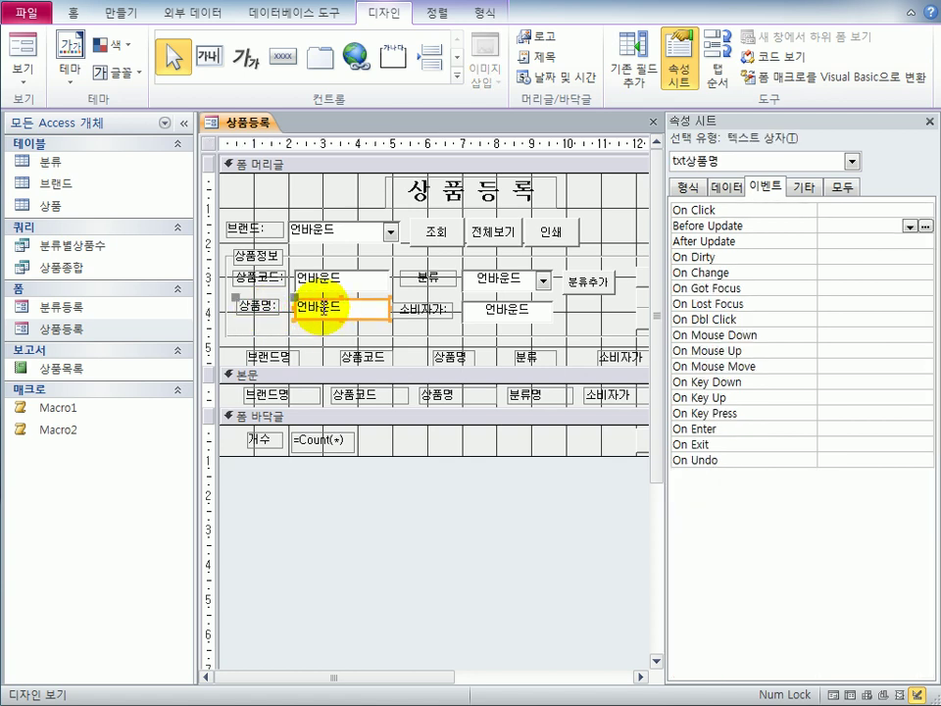
pyautogui.click(851, 161)
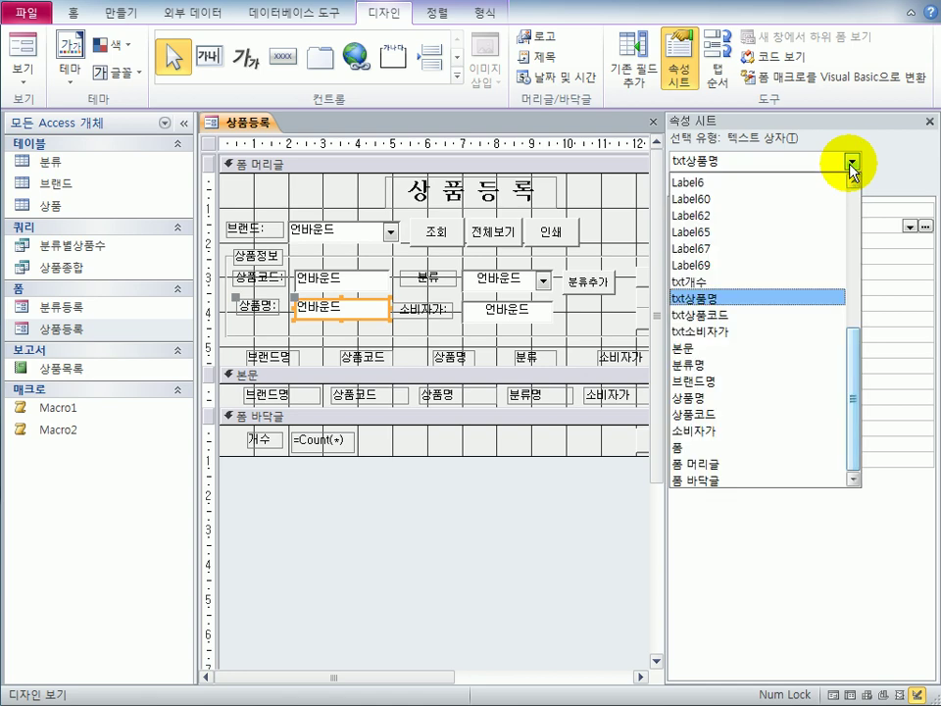
pyautogui.click(790, 299)
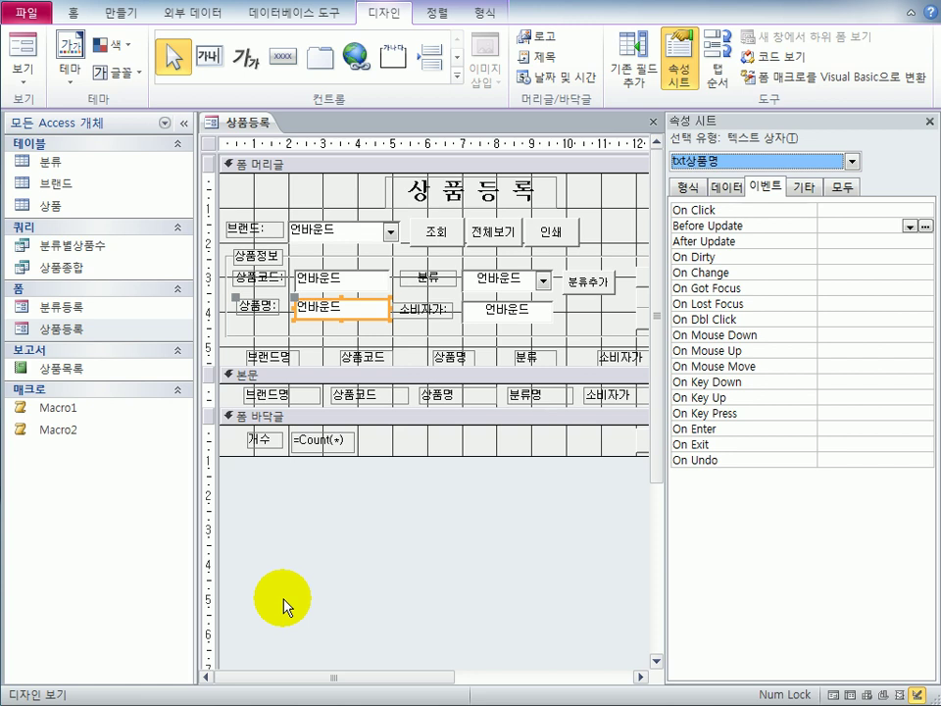
# - Create a new macro and add a MessageBox action to it
pyautogui.click(122, 13)
pyautogui.click(864, 78)
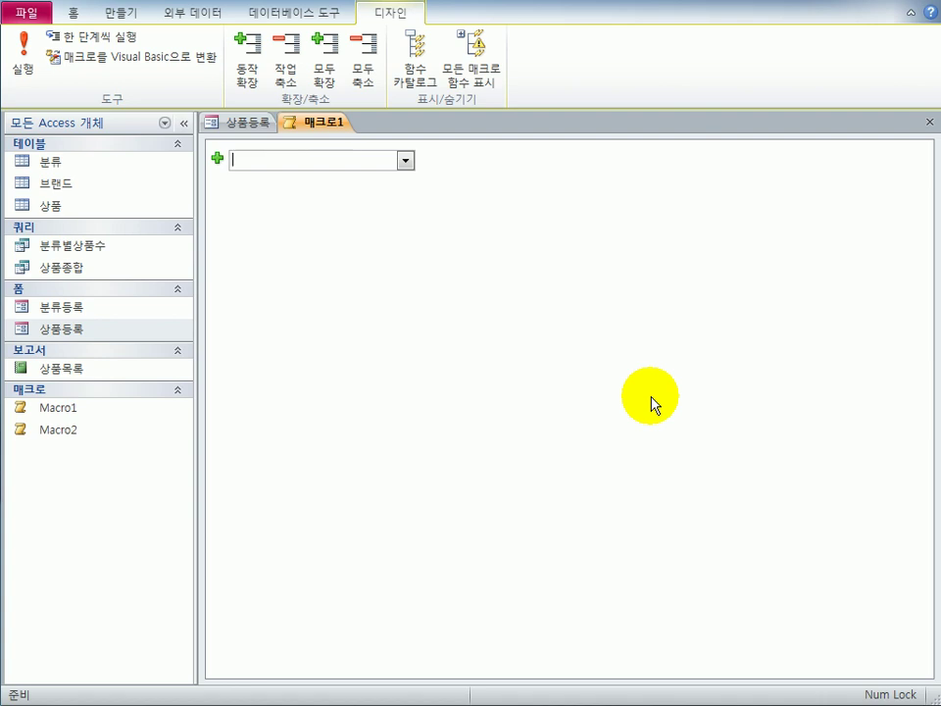
pyautogui.click(408, 159)
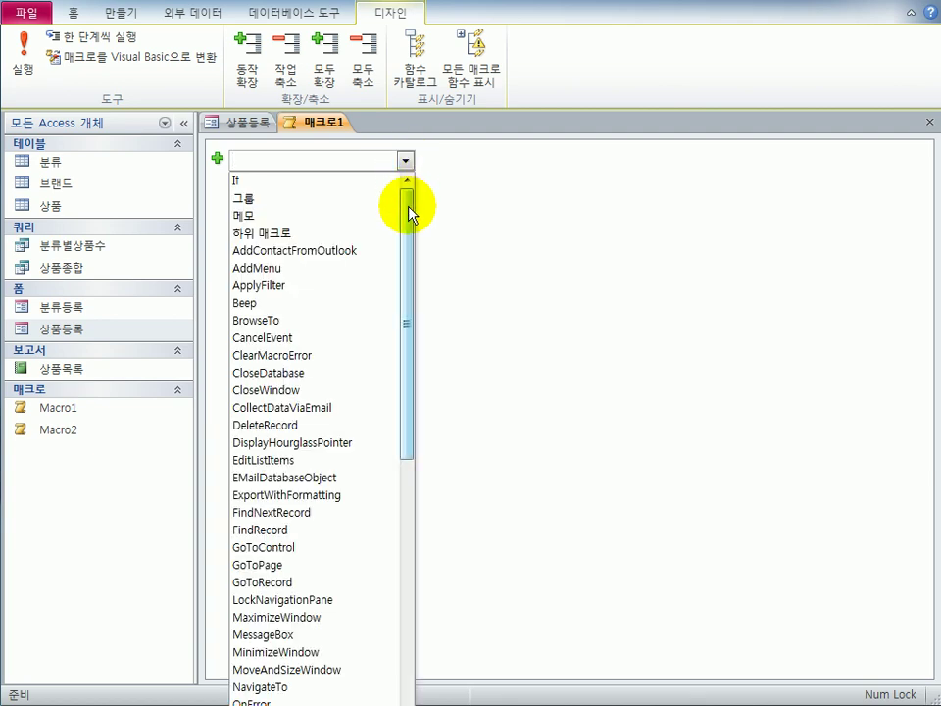
pyautogui.moveTo(409, 212); pyautogui.dragTo(412, 313)
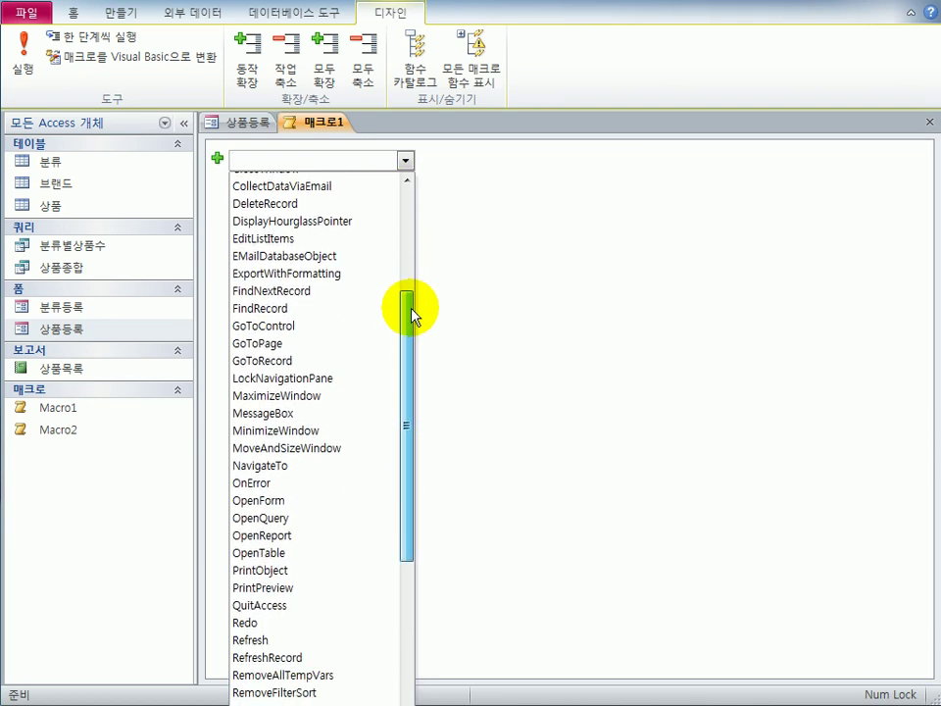
pyautogui.click(395, 417)
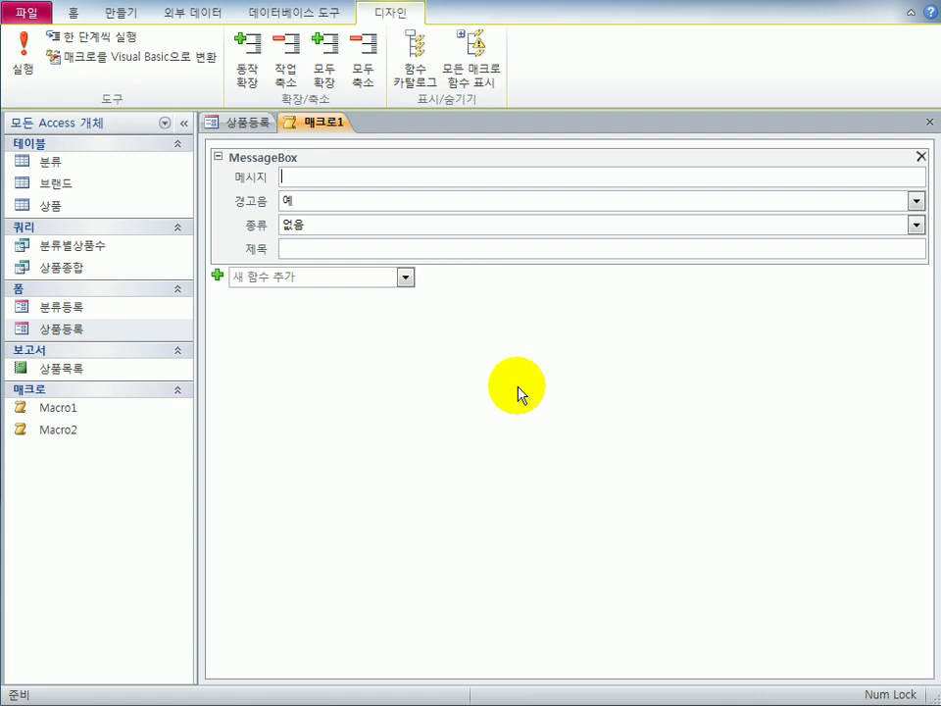
# - Set the MessageBox action's type (종류) to 정보
pyautogui.click(693, 227)
pyautogui.click(915, 226)
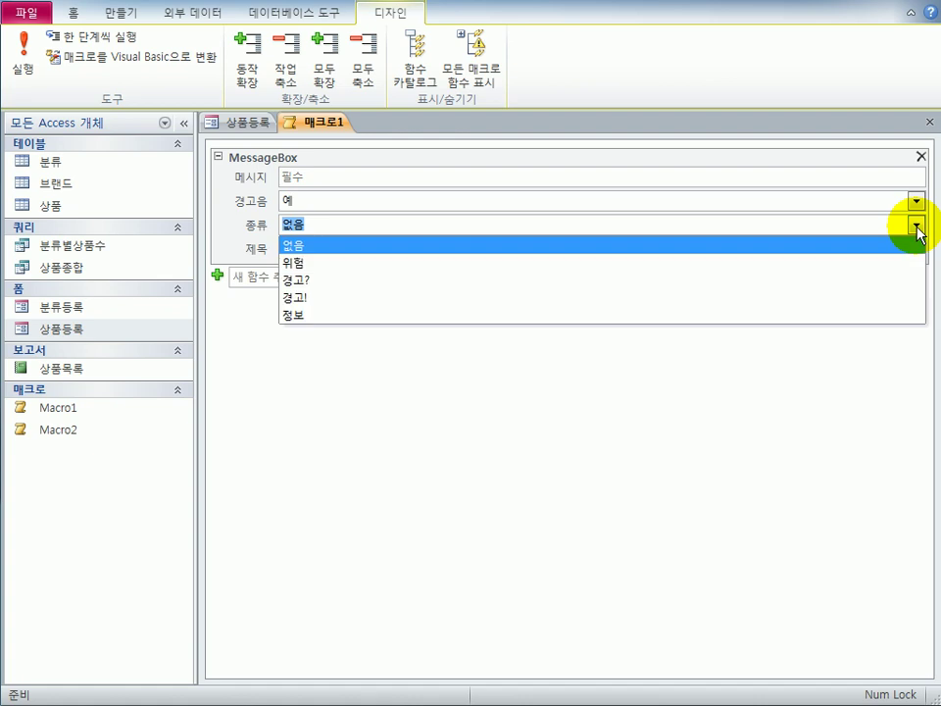
pyautogui.click(815, 315)
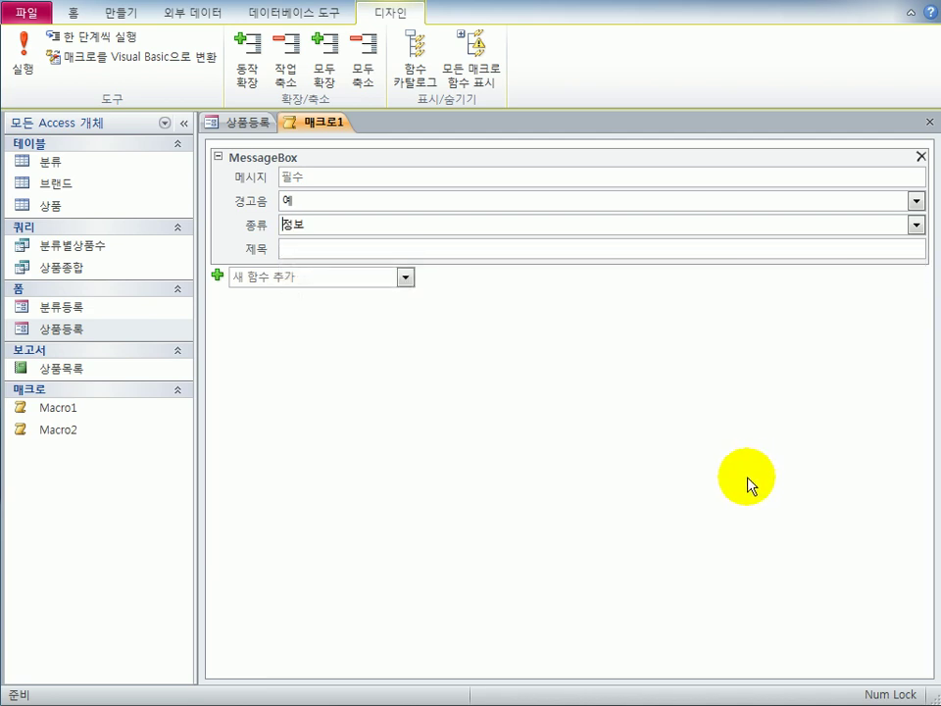
# - Enter 분류코드 열람 as the MessageBox action's title (제목)
pyautogui.click(349, 249)
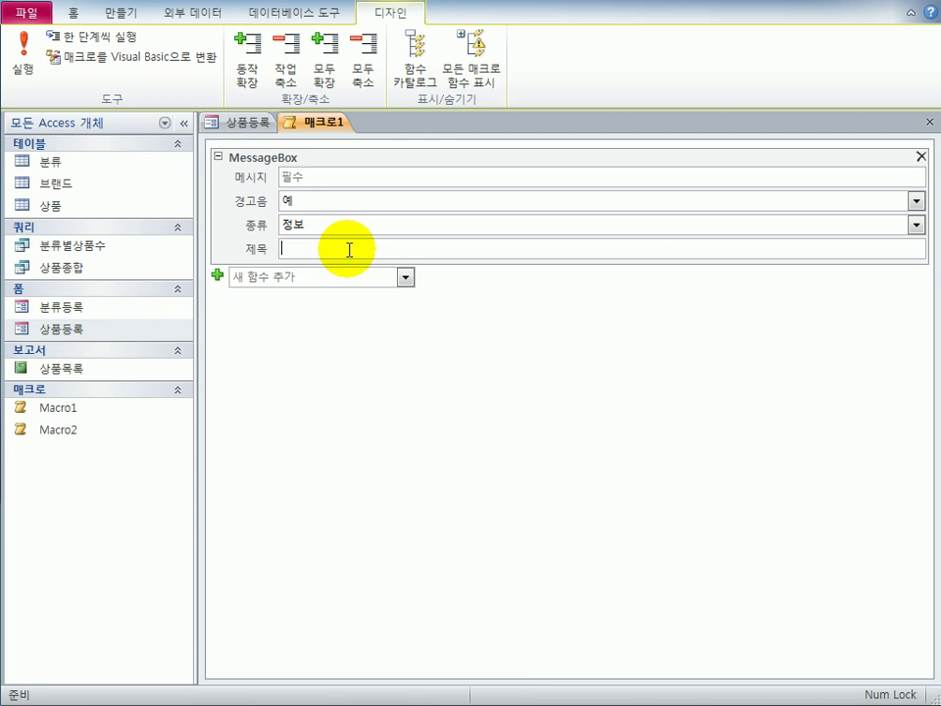
pyautogui.write('분류코드 중')
pyautogui.write('복')
pyautogui.click(321, 224)
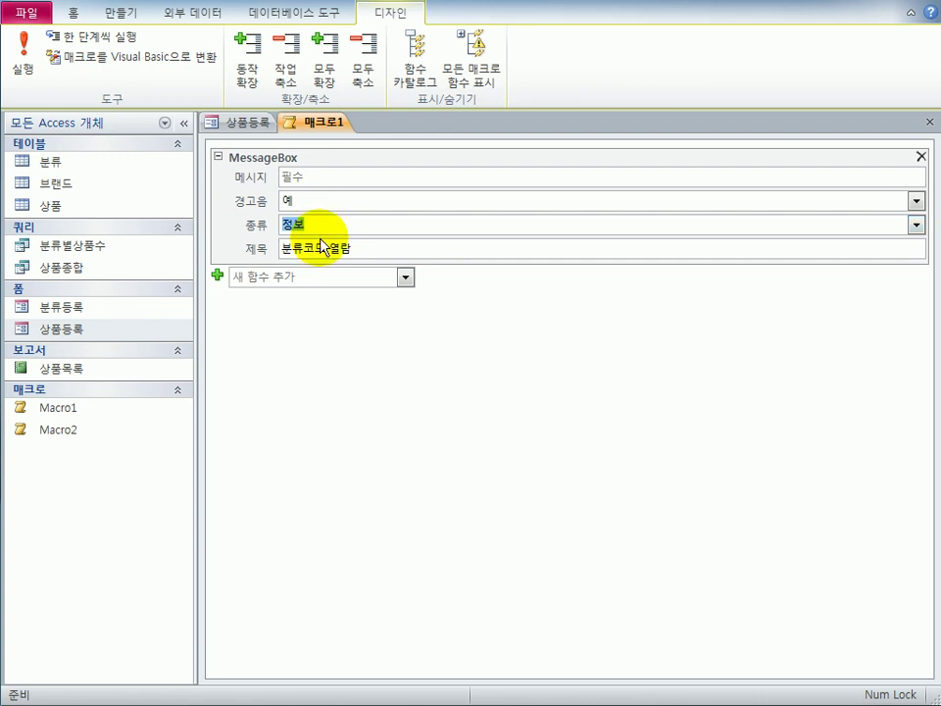
pyautogui.click(365, 252)
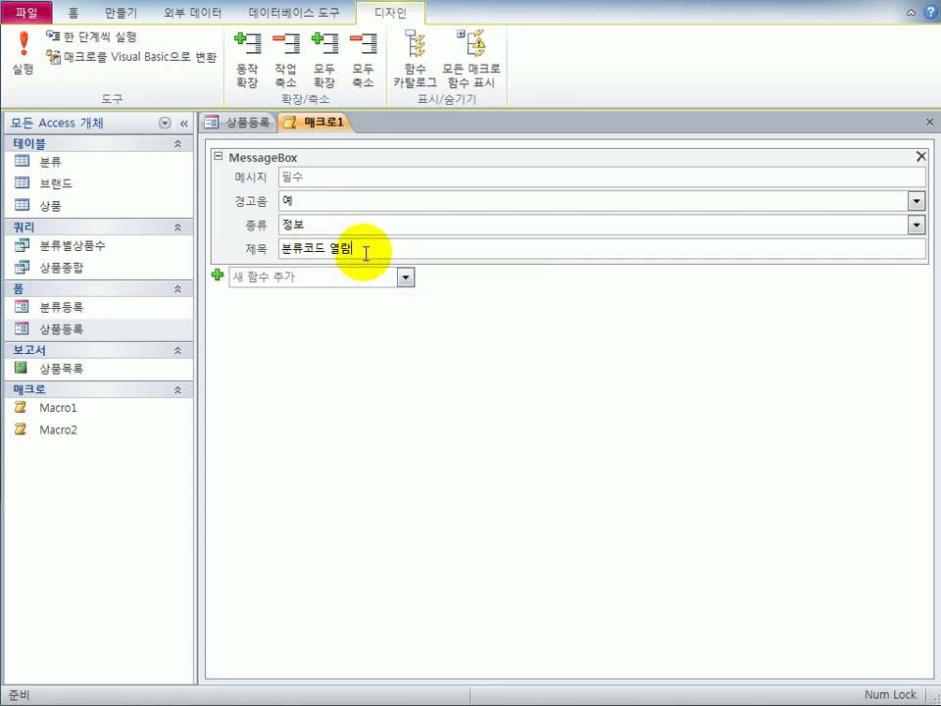
# - View the 분류 table's records to check its 분류코드 and 분류명 fields, and close the table
pyautogui.click(351, 174)
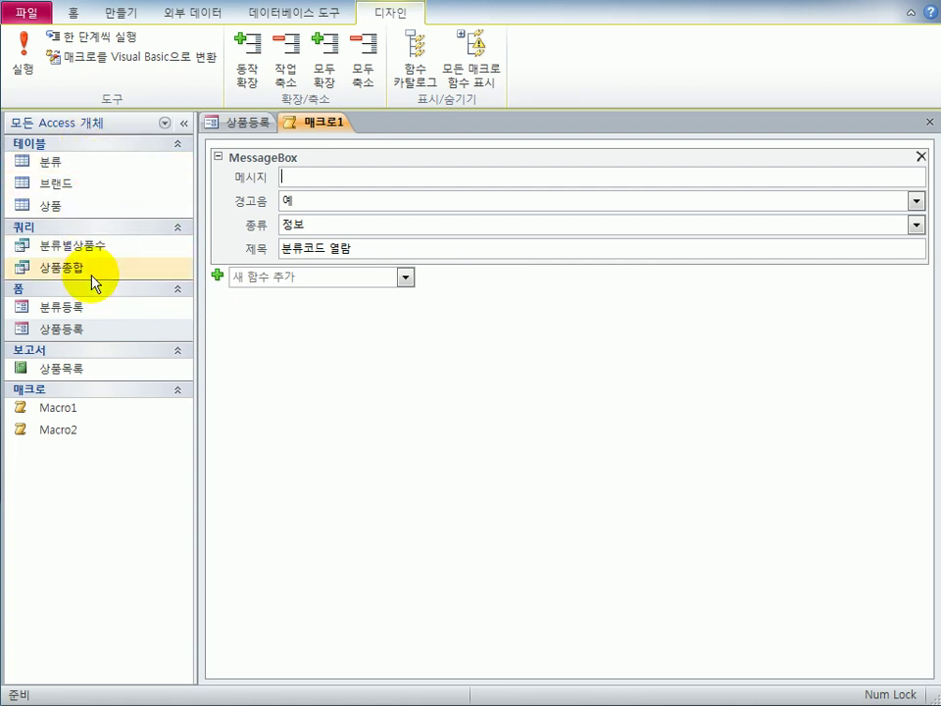
pyautogui.doubleClick(75, 164)
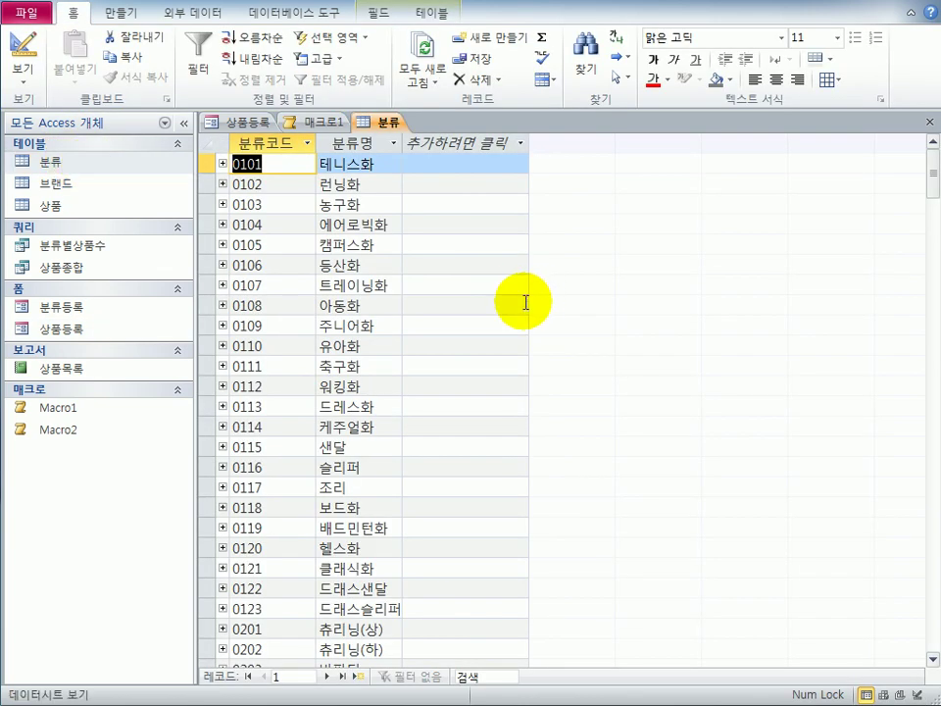
pyautogui.click(361, 164)
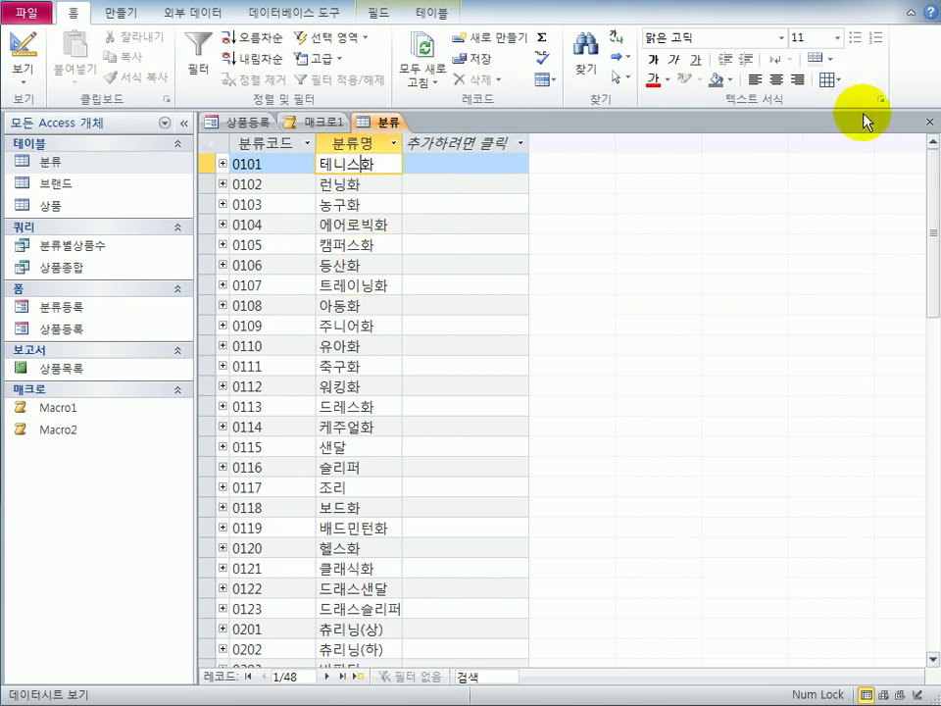
pyautogui.click(929, 130)
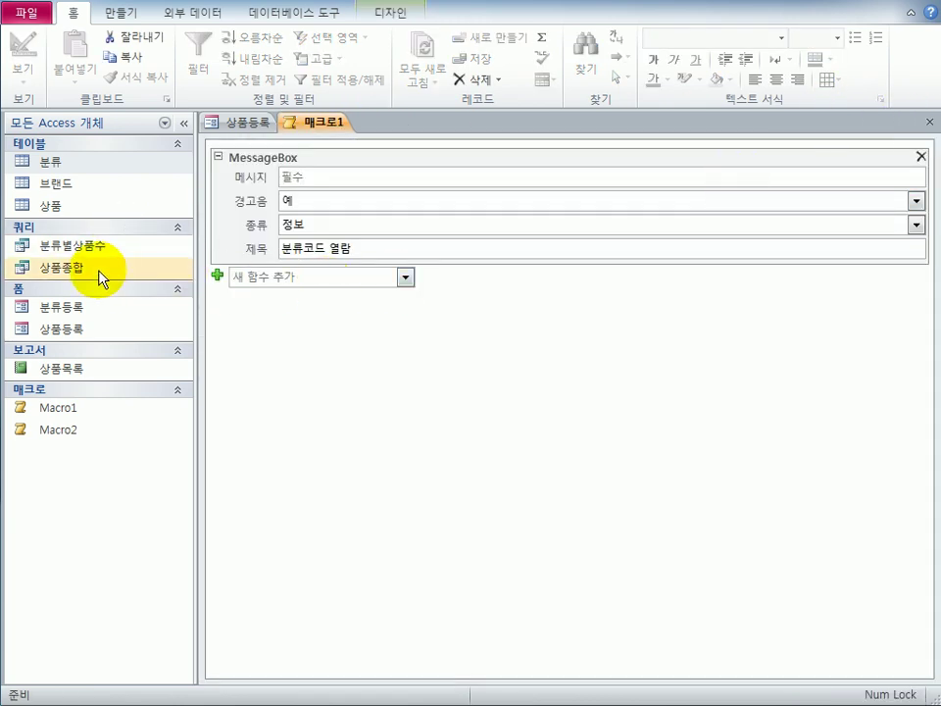
# - Look through the 상품종합 query's records for the 분류명 and 브랜드명 fields, and close the query
pyautogui.doubleClick(102, 278)
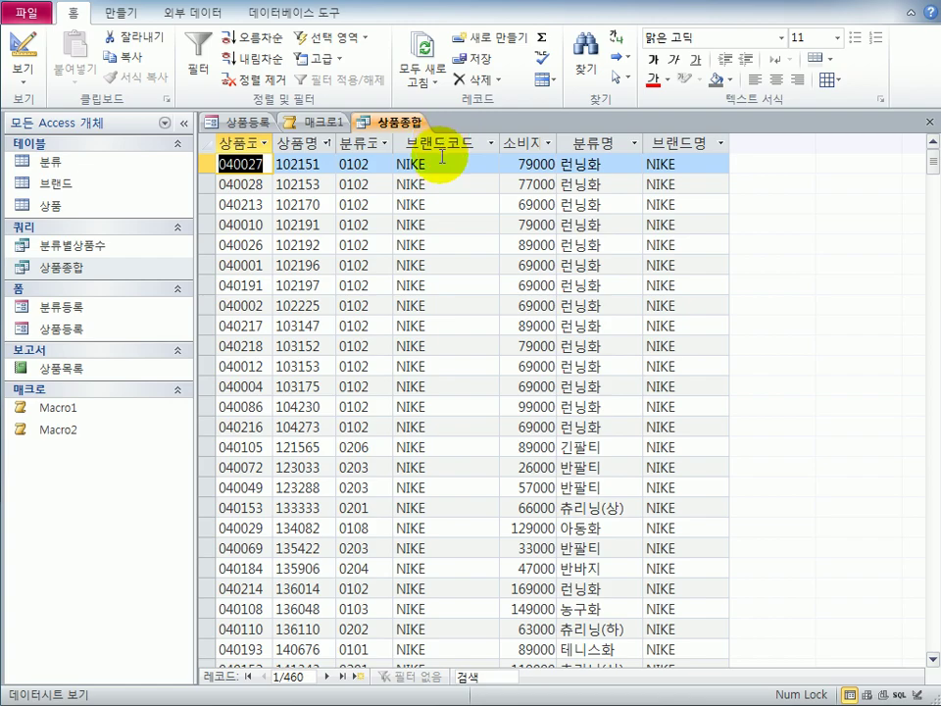
pyautogui.moveTo(926, 168); pyautogui.dragTo(926, 475)
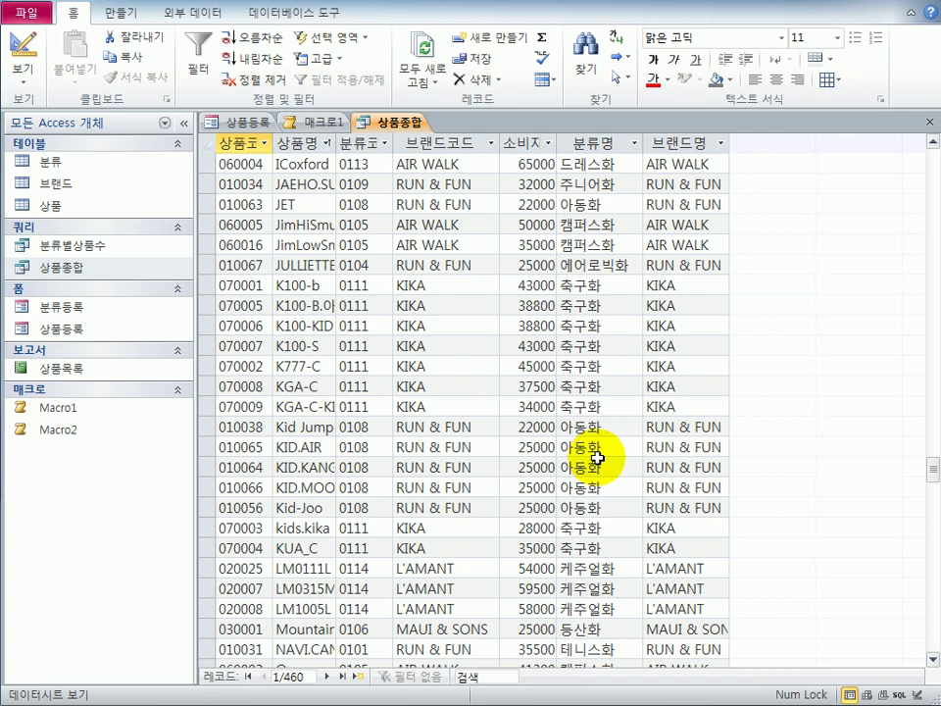
pyautogui.scroll(-3, 598, 537)
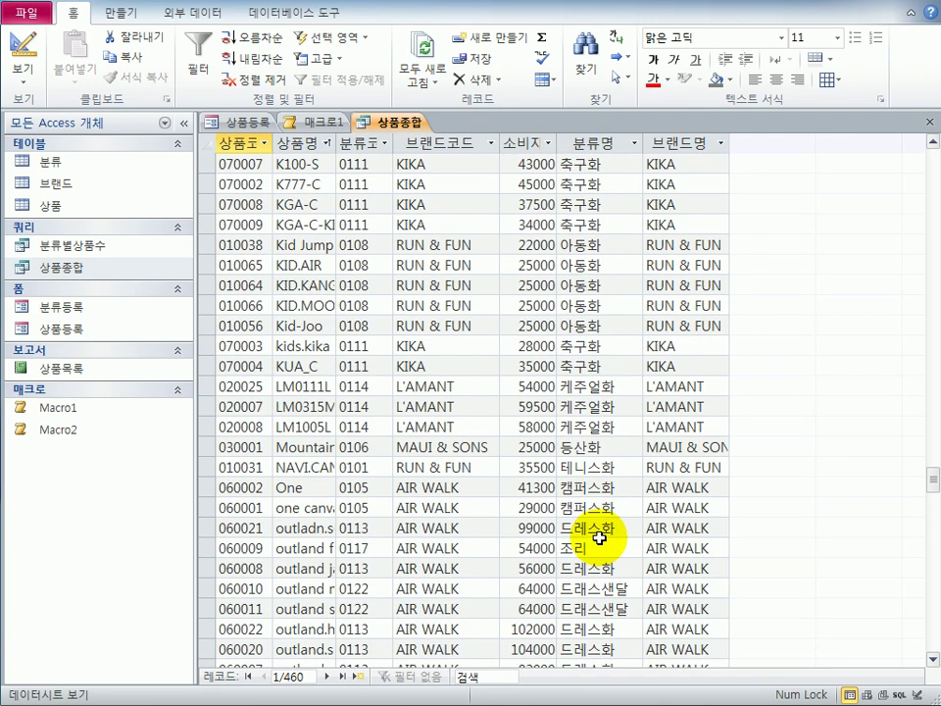
pyautogui.scroll(-6, 598, 537)
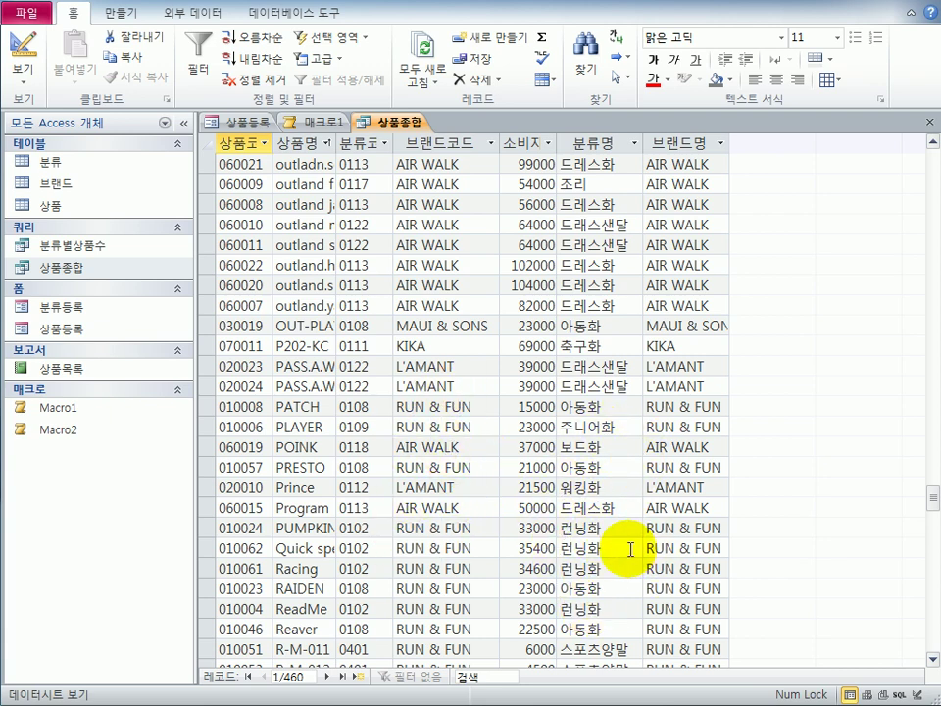
pyautogui.click(928, 124)
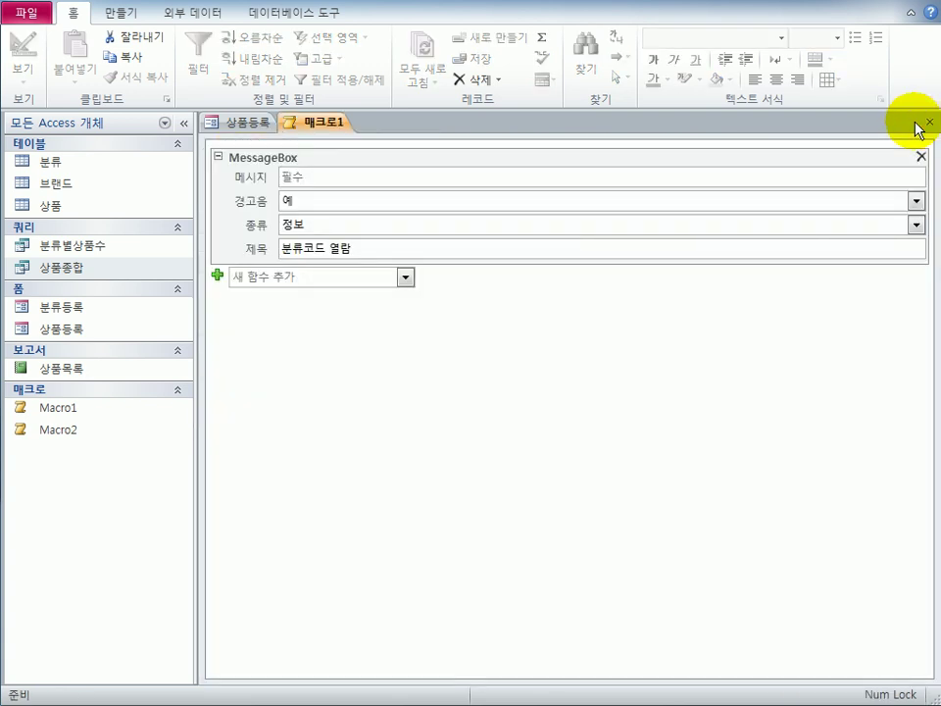
# - Enter the MessageBox action's message (메시지) expression as =[브랜드명] & "(" & [분류명] & ")의 분류코드
pyautogui.click(448, 173)
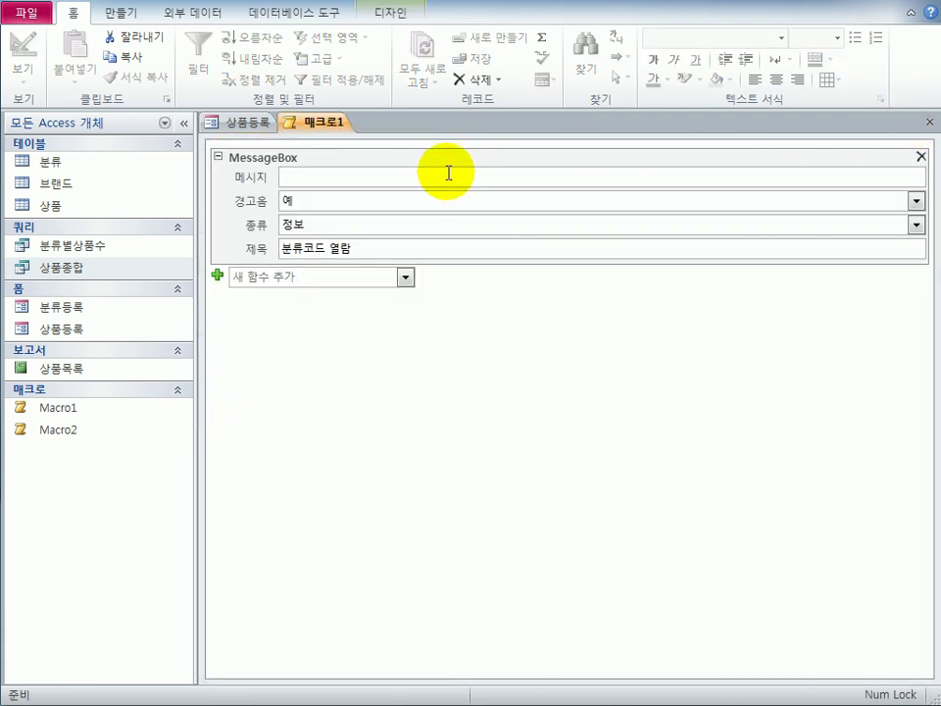
pyautogui.write('=[qm')
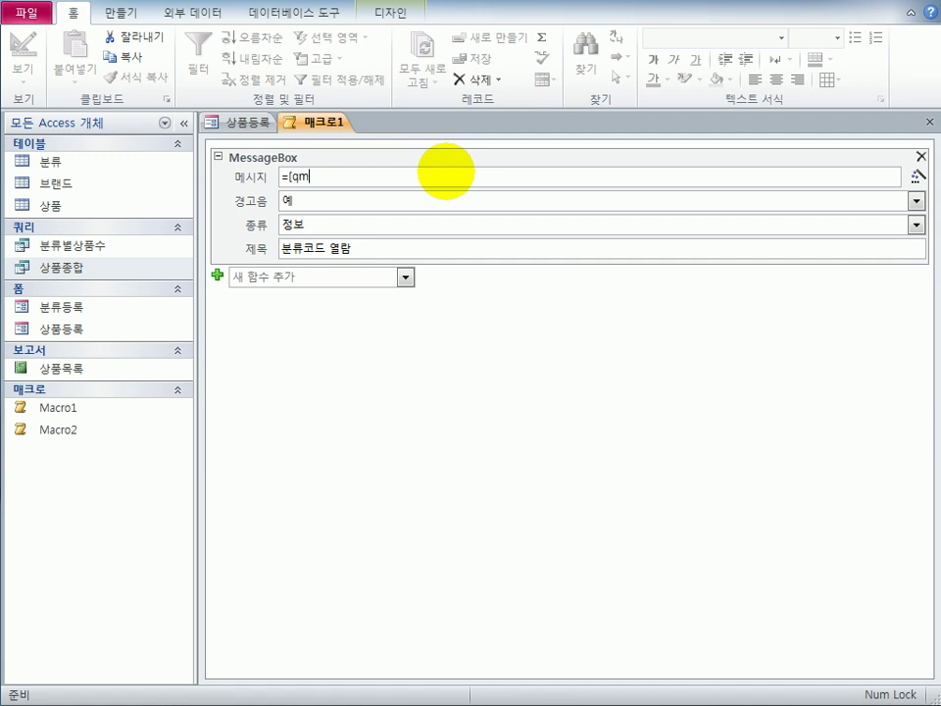
pyautogui.press('BackSpace')
pyautogui.press('BackSpace')
pyautogui.press('BackSpace')
pyautogui.write('[브랜드명] & "(')
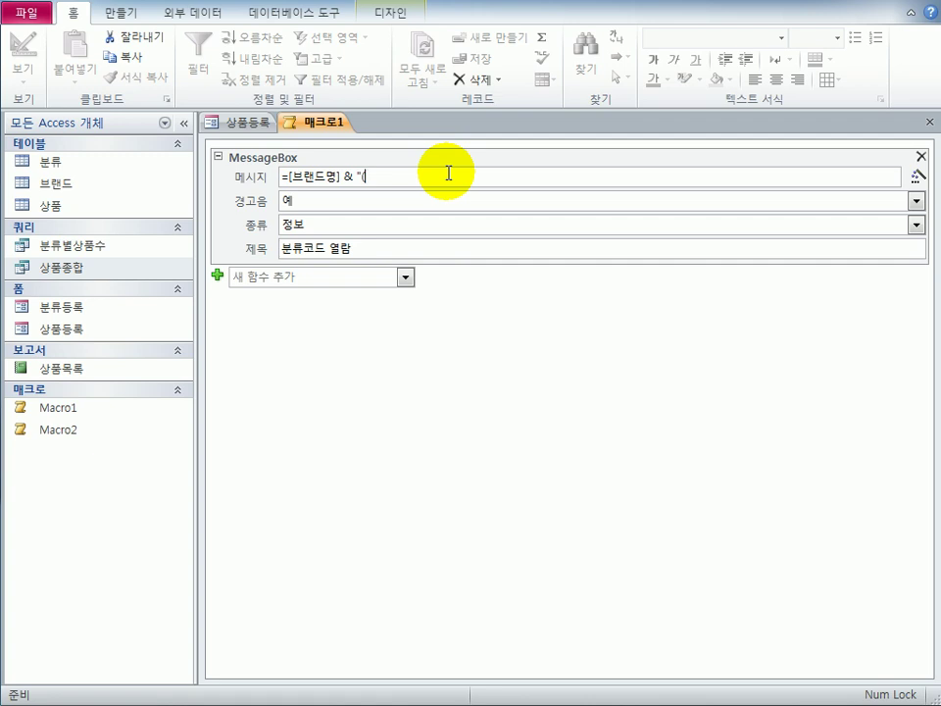
pyautogui.write('" & [')
pyautogui.write('분류명] & ")"')
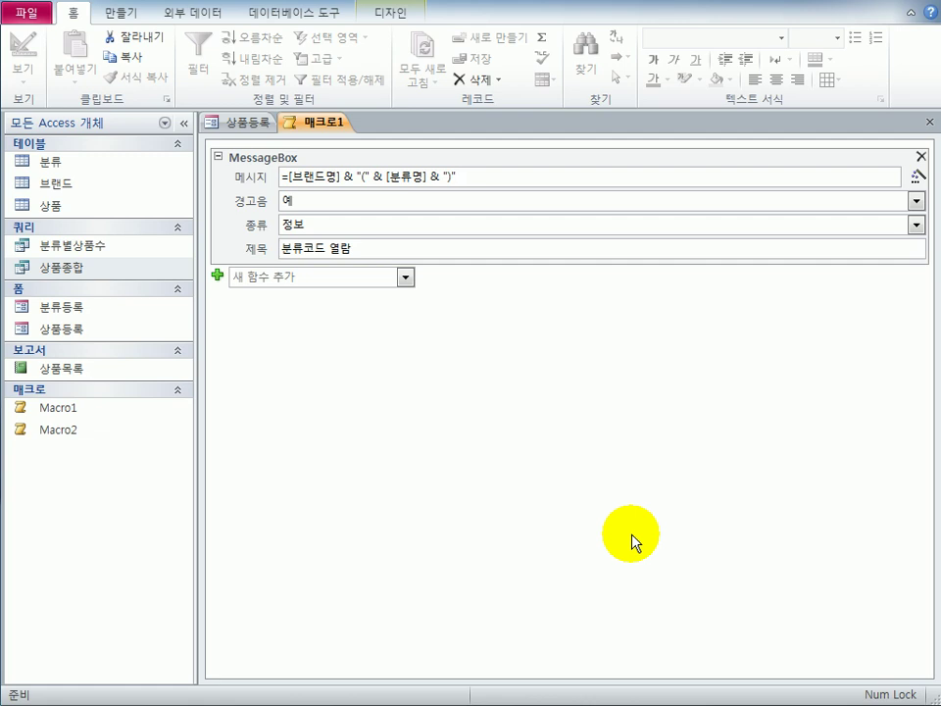
pyautogui.write('의 분류코드')
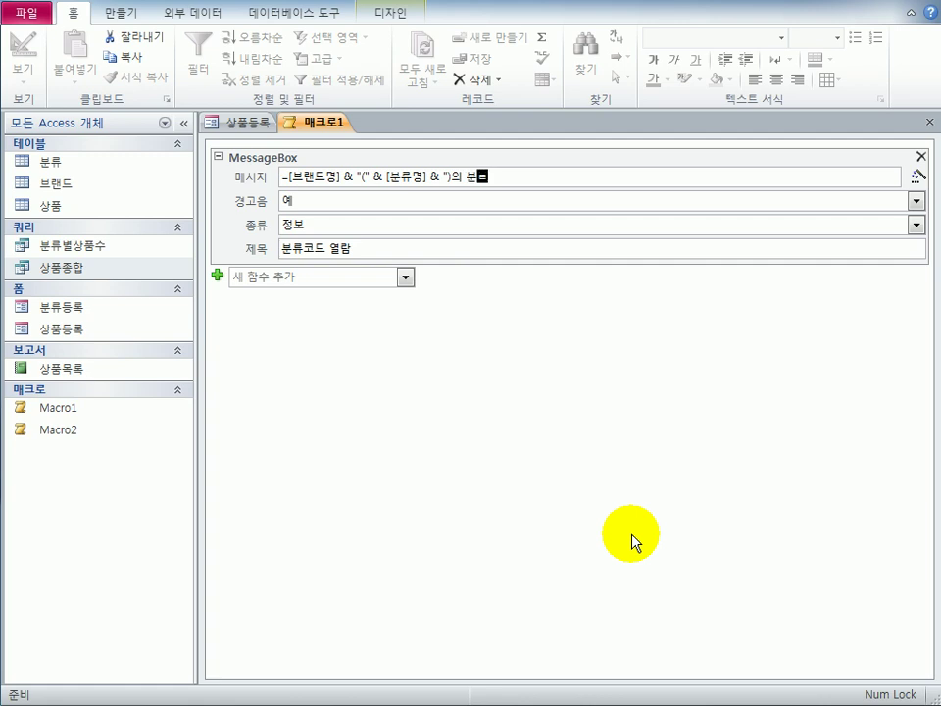